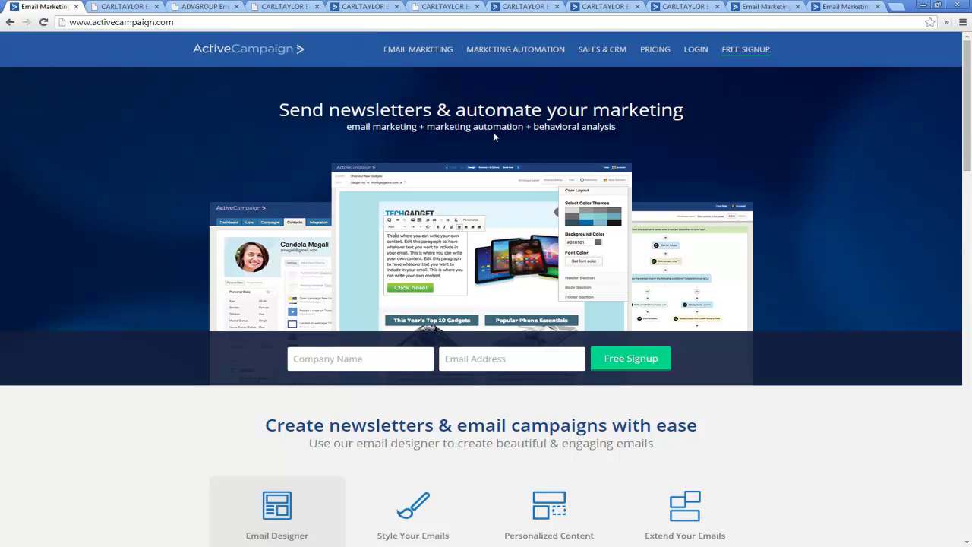
# Step: Look over the ActiveCampaign home page, including its email campaign and marketing automation sections
pyautogui.scroll(-2, 676, 139)
pyautogui.scroll(2, 691, 144)
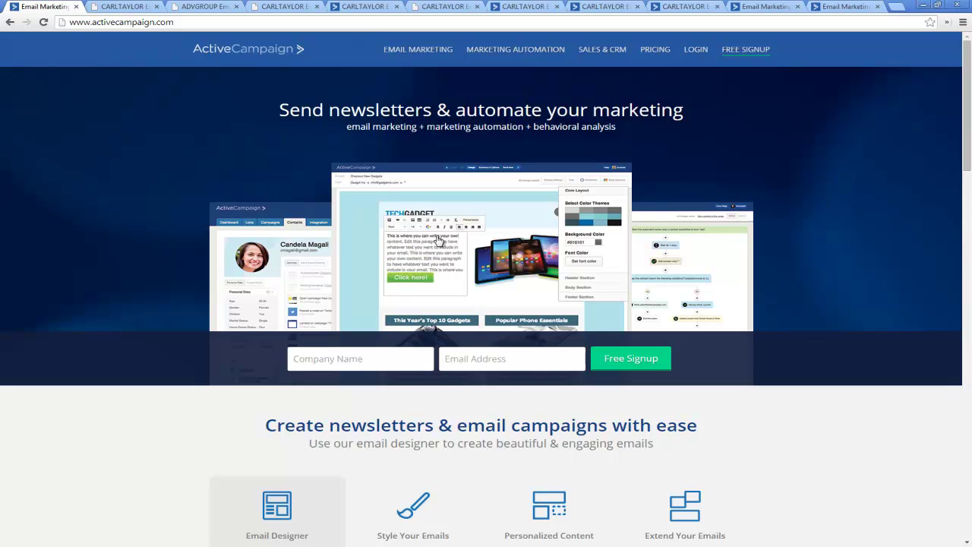
pyautogui.scroll(-3, 205, 187)
pyautogui.scroll(-3, 195, 220)
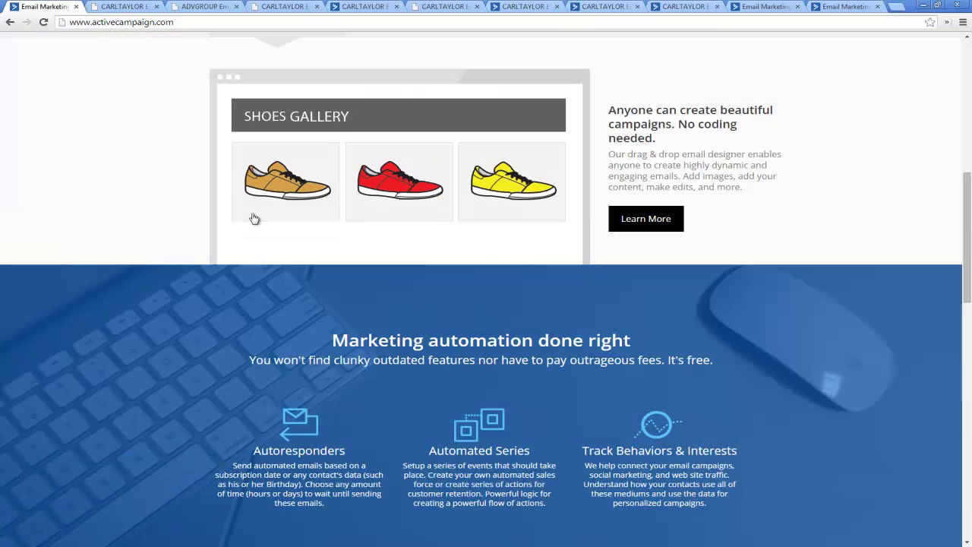
pyautogui.scroll(-3, 228, 243)
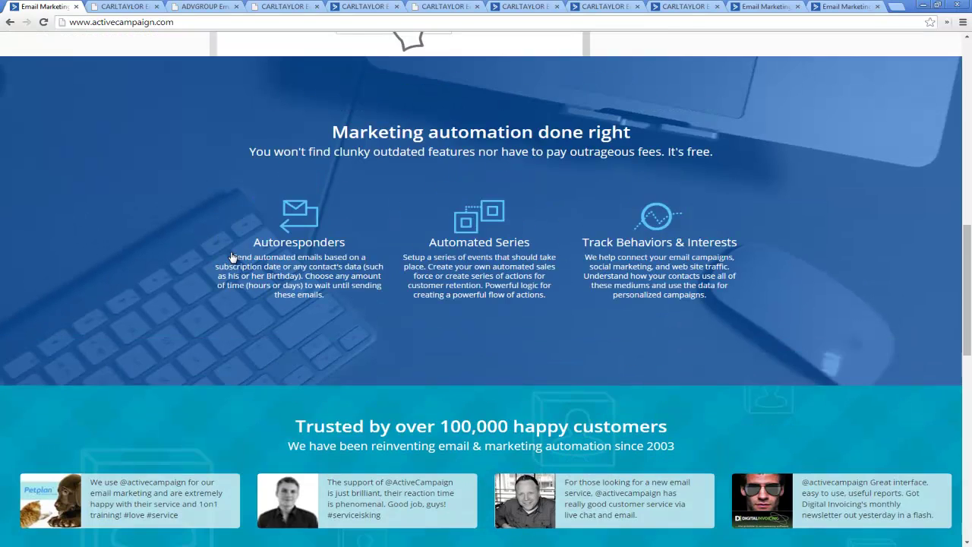
pyautogui.scroll(6, 233, 257)
pyautogui.scroll(3, 233, 256)
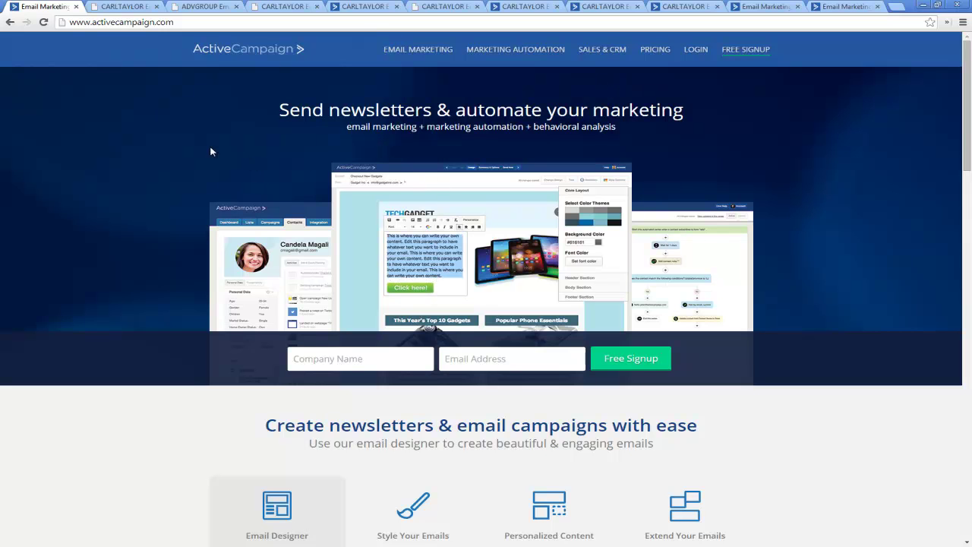
# Step: Go to the account dashboard and try adding the My Templates widget below Pipelines
pyautogui.click(124, 8)
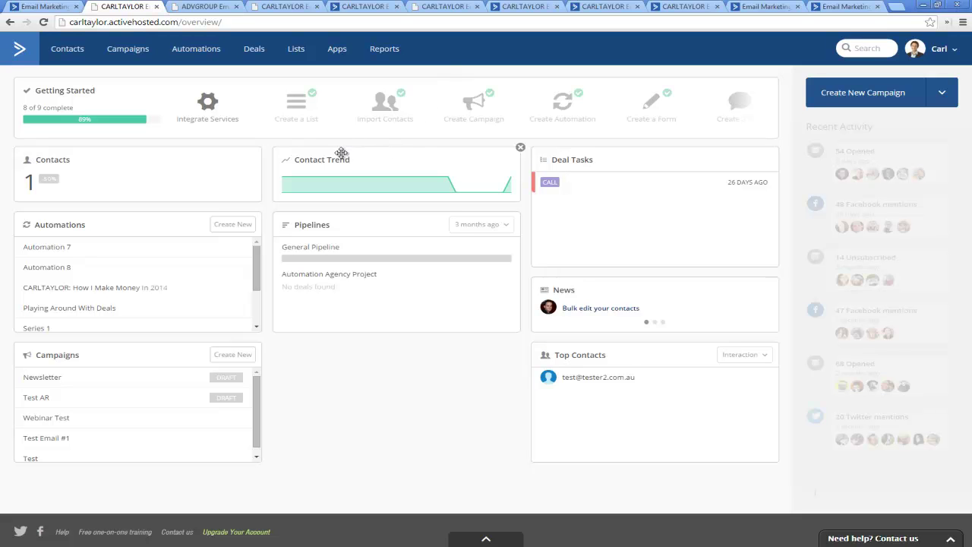
pyautogui.moveTo(206, 174); pyautogui.dragTo(148, 168)
pyautogui.click(487, 540)
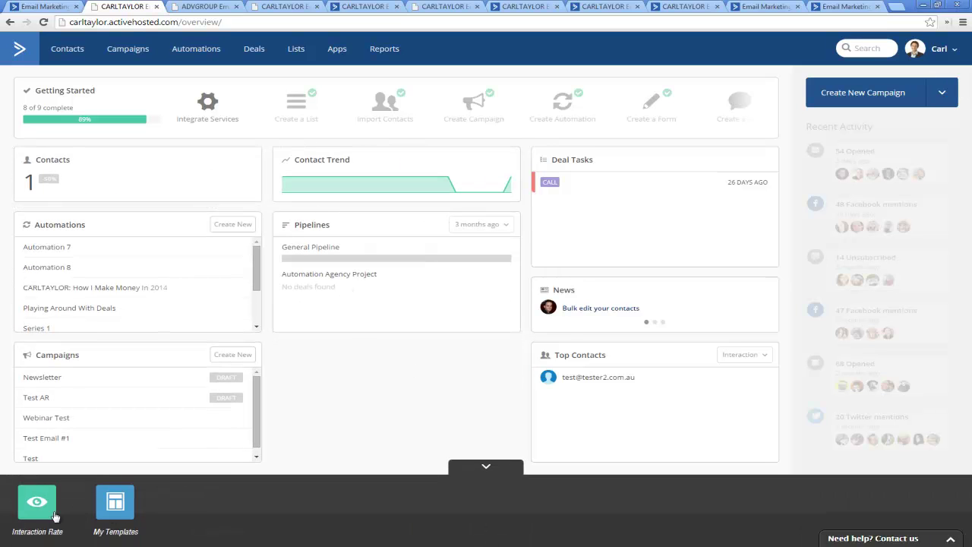
pyautogui.moveTo(115, 505); pyautogui.dragTo(454, 380)
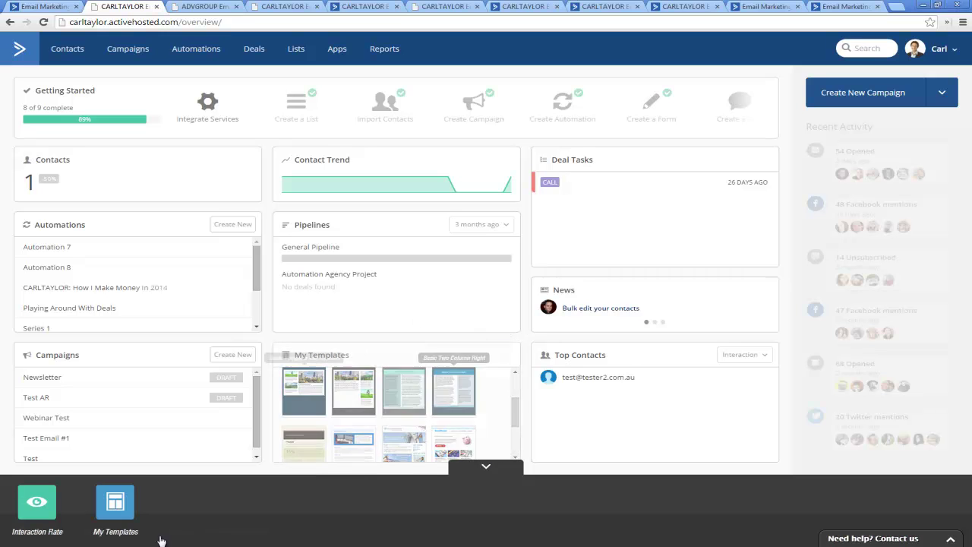
pyautogui.click(484, 467)
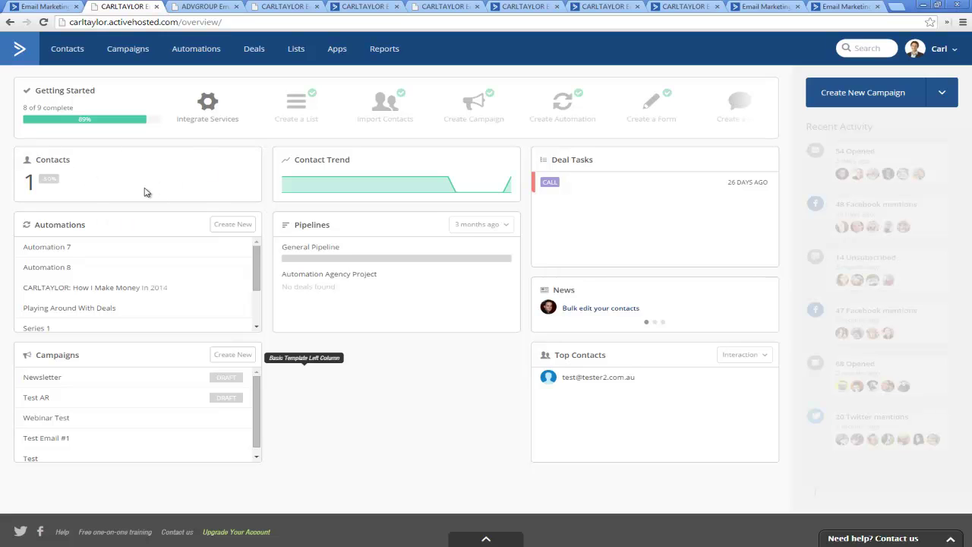
# Step: Check which additional widgets are available for the dashboard and put them away again
pyautogui.moveTo(156, 269)
pyautogui.click(487, 540)
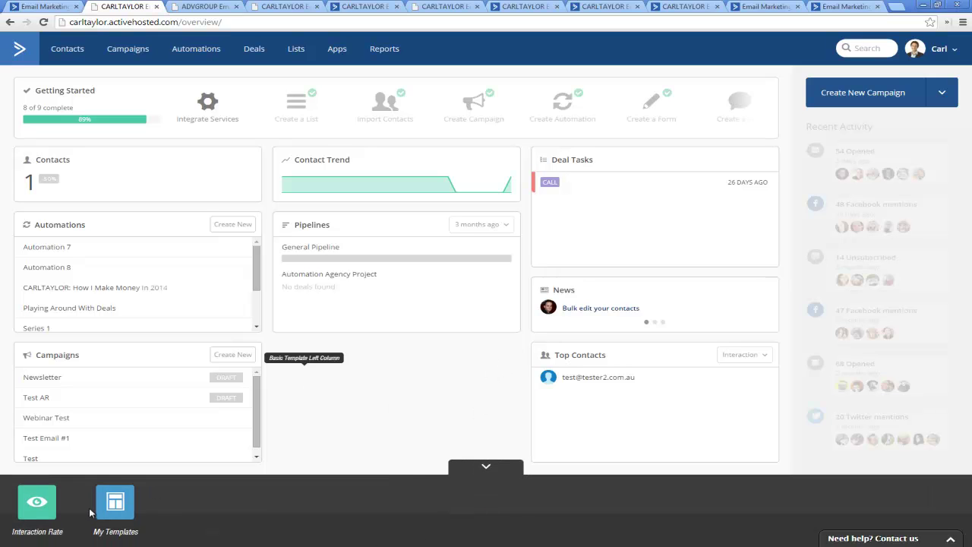
pyautogui.click(477, 472)
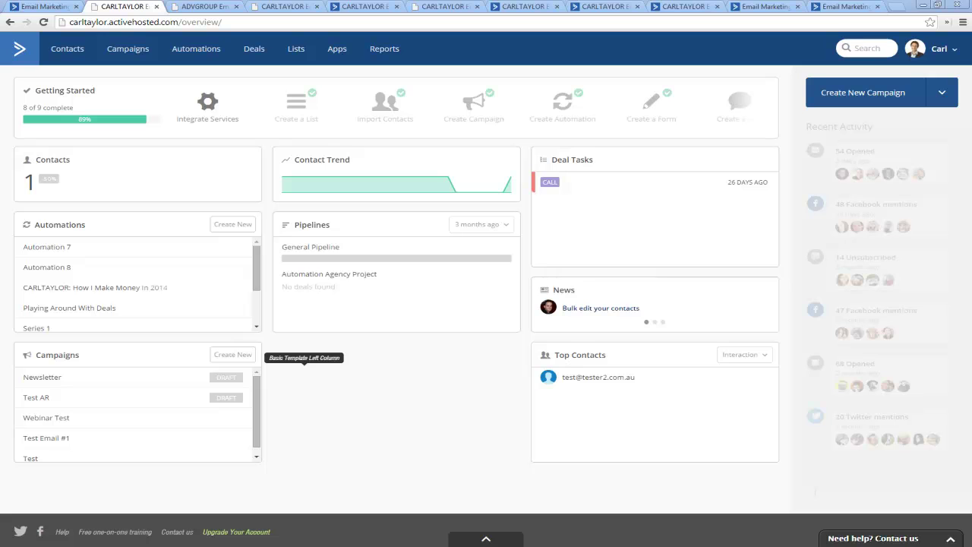
# Step: Bring up the contact profile in the ADVGROUP account and highlight the contact's location
pyautogui.click(203, 10)
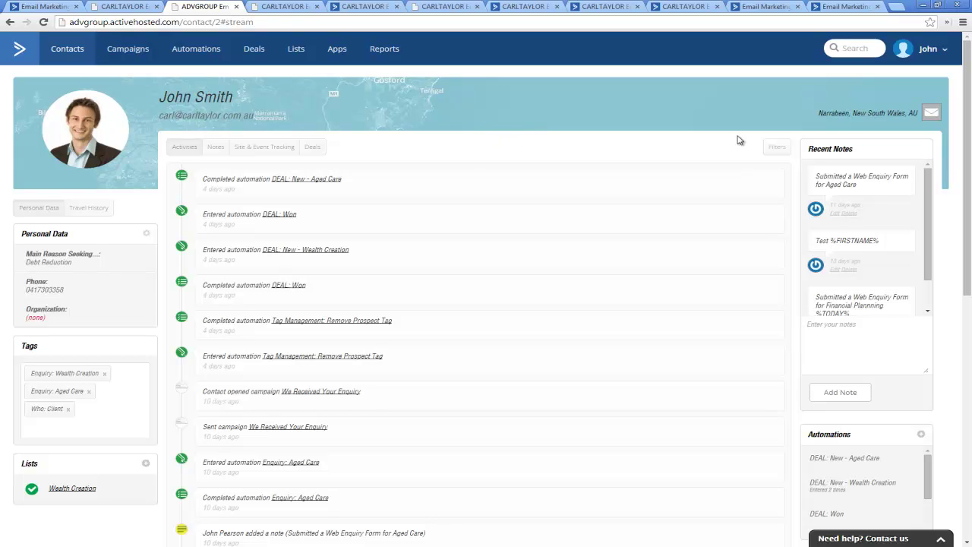
pyautogui.moveTo(915, 114); pyautogui.dragTo(808, 115)
pyautogui.click(808, 115)
pyautogui.moveTo(915, 112); pyautogui.dragTo(829, 113)
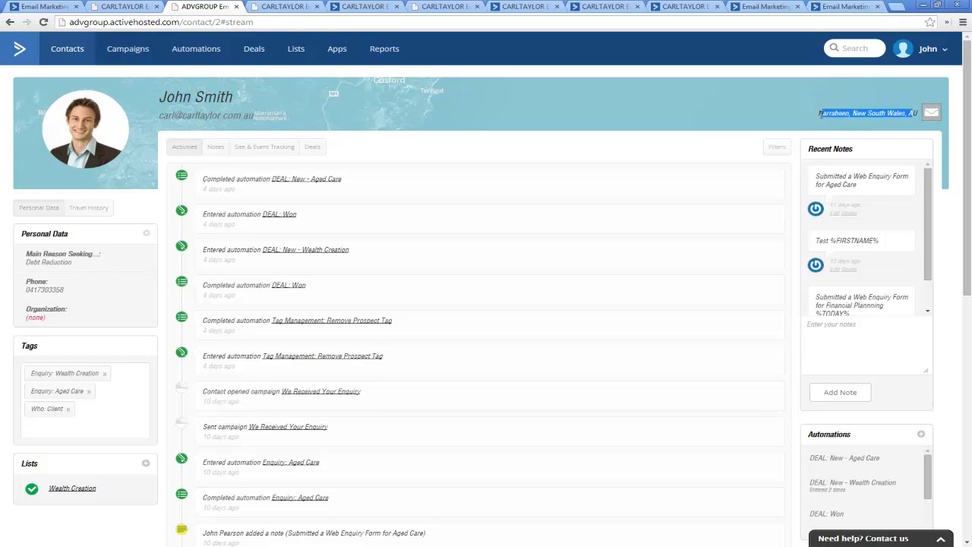
pyautogui.click(820, 113)
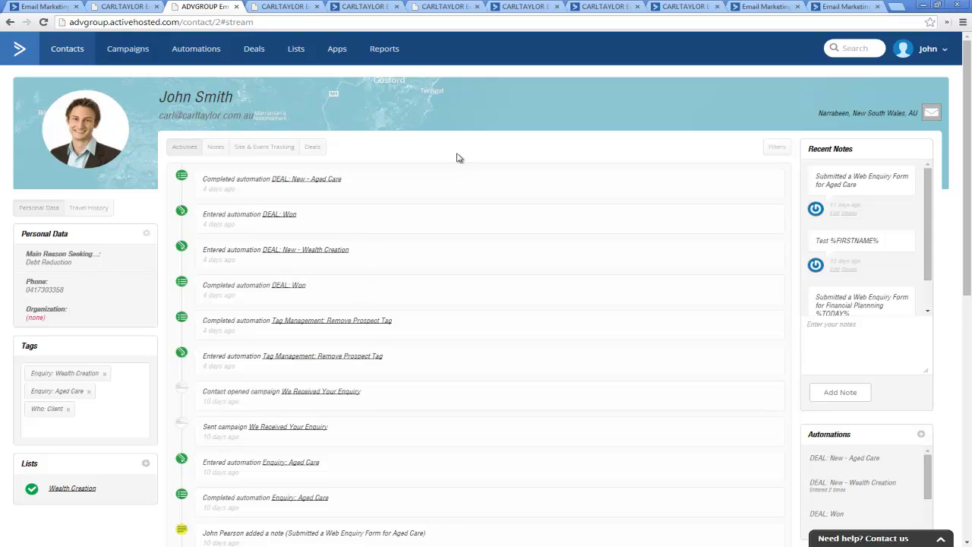
# Step: Examine the contact's activity history from the newest entries to the oldest
pyautogui.scroll(-2, 323, 246)
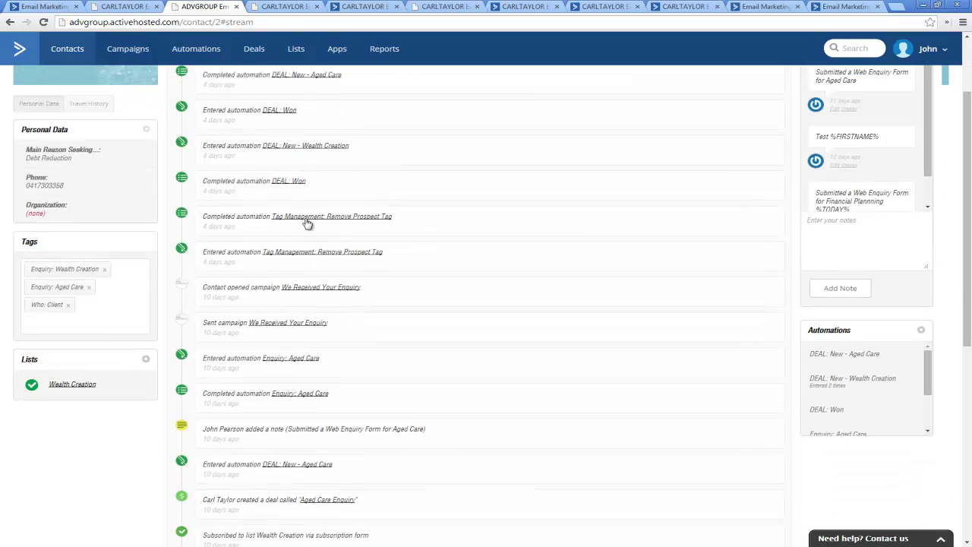
pyautogui.scroll(-3, 305, 296)
pyautogui.scroll(-3, 262, 304)
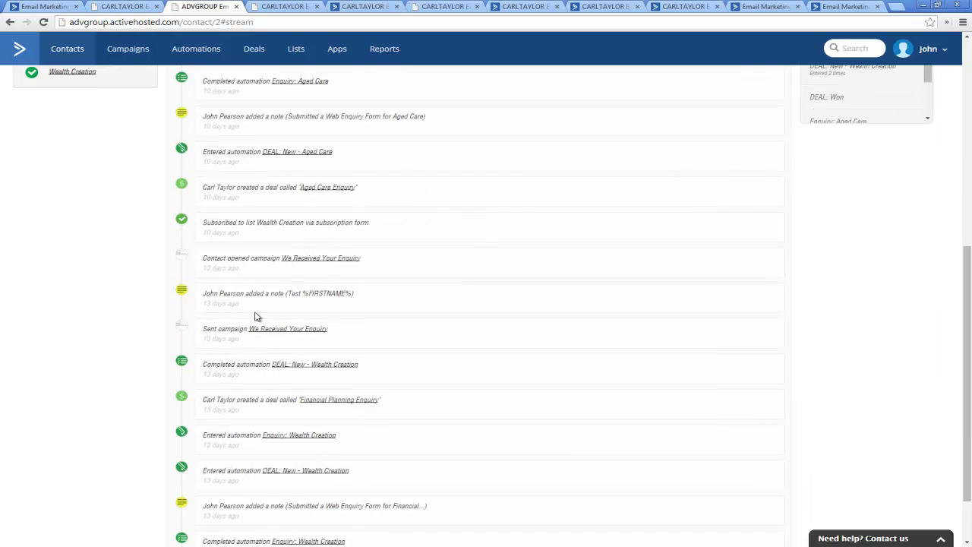
pyautogui.scroll(-2, 266, 389)
pyautogui.scroll(10, 280, 411)
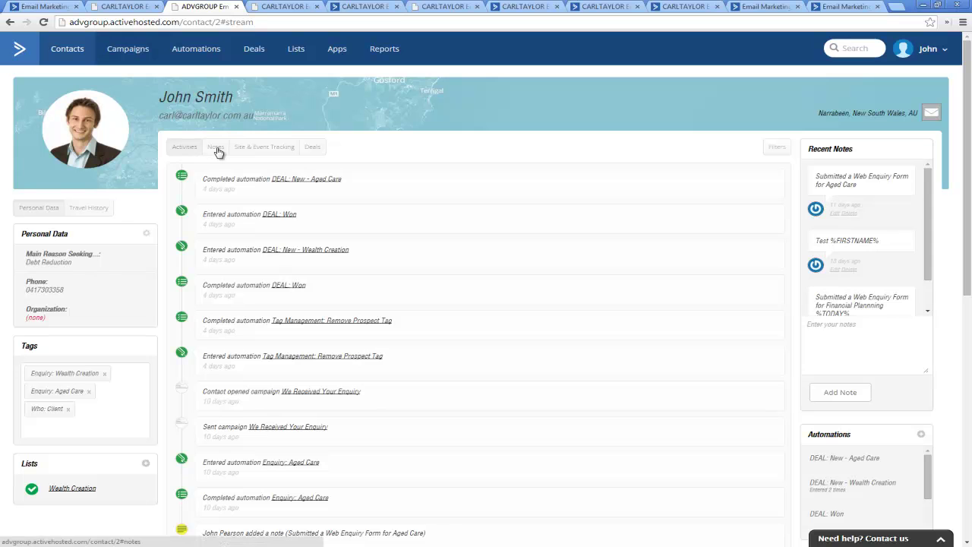
# Step: Review the contact's notes, site and event tracking, and deals, and return to the activities
pyautogui.click(217, 149)
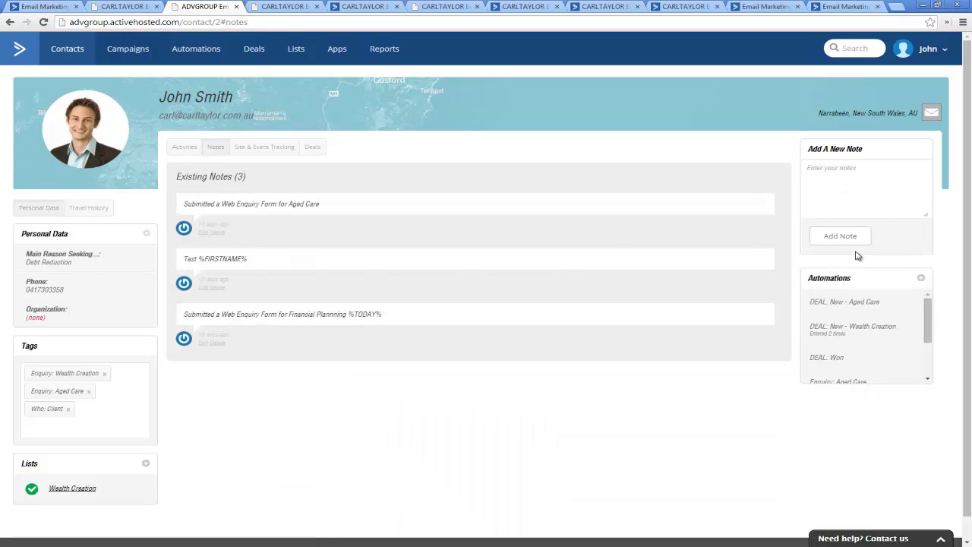
pyautogui.click(256, 145)
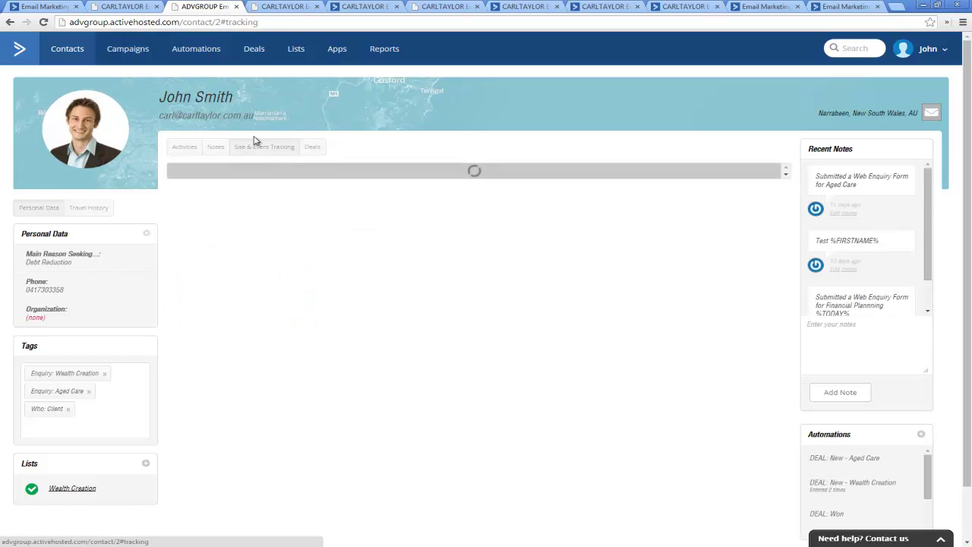
pyautogui.click(314, 148)
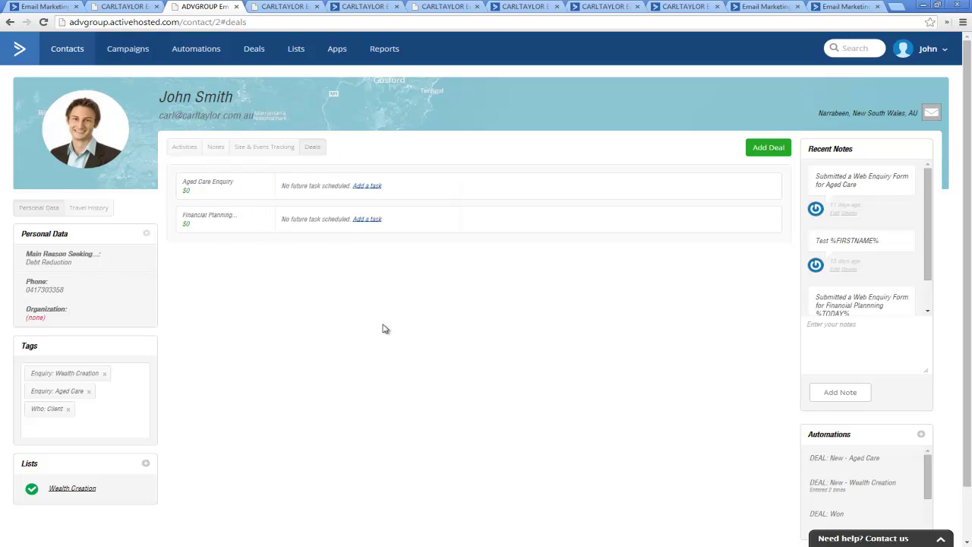
pyautogui.click(185, 148)
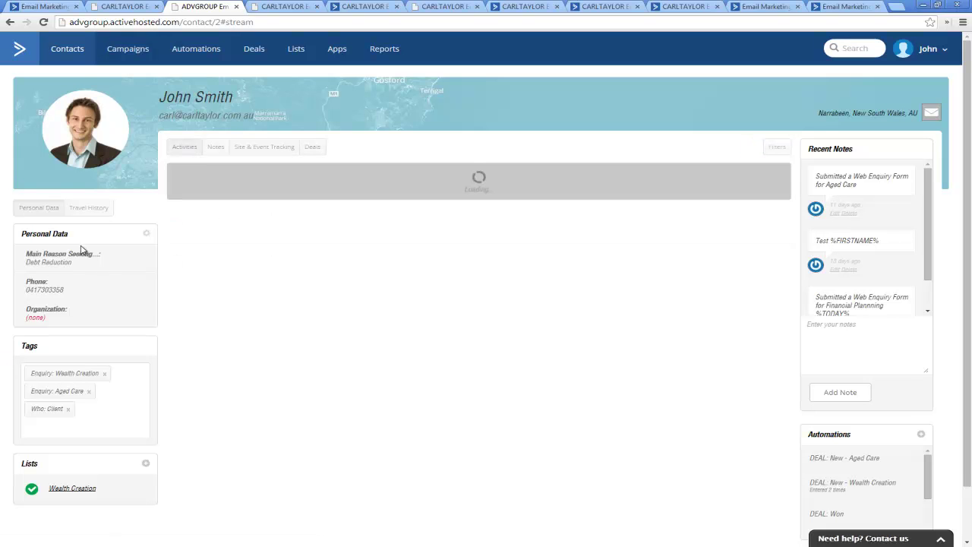
# Step: Try entering a tag starting with "c" for the contact and clear the entry
pyautogui.scroll(-1, 108, 288)
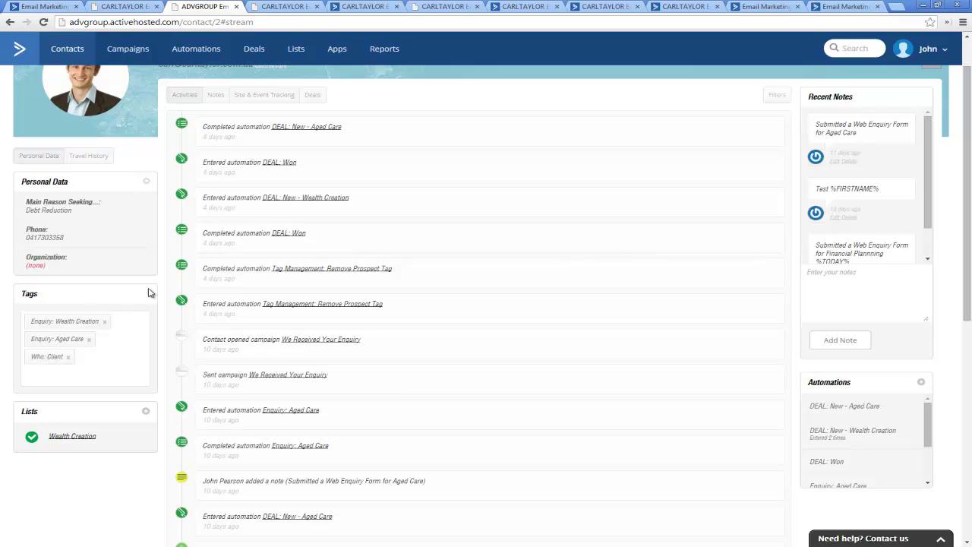
pyautogui.click(61, 382)
pyautogui.write('c')
pyautogui.press('BackSpace')
# Step: Examine the list of automations the contact has entered alongside the activity history
pyautogui.scroll(-1, 110, 452)
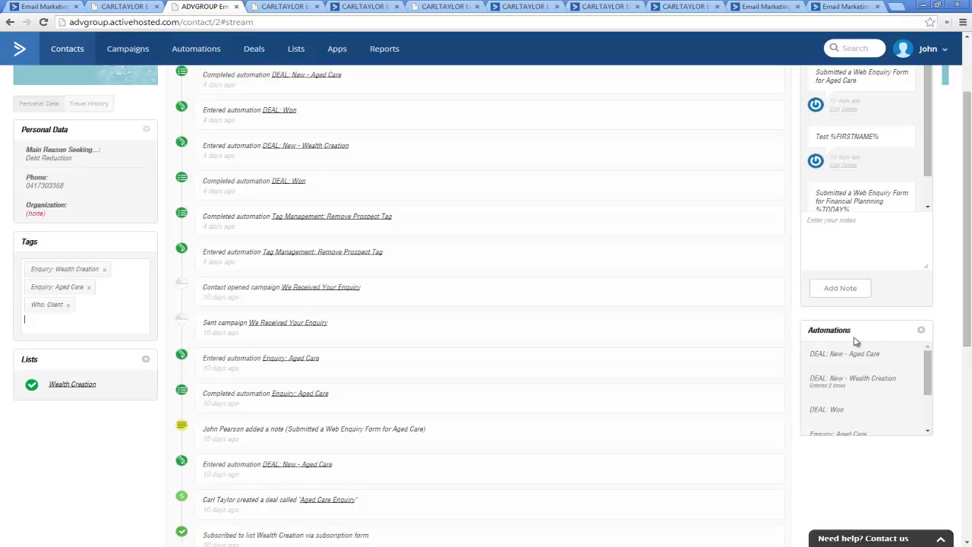
pyautogui.moveTo(928, 362); pyautogui.dragTo(913, 369)
pyautogui.moveTo(929, 354); pyautogui.dragTo(937, 401)
pyautogui.scroll(3, 881, 391)
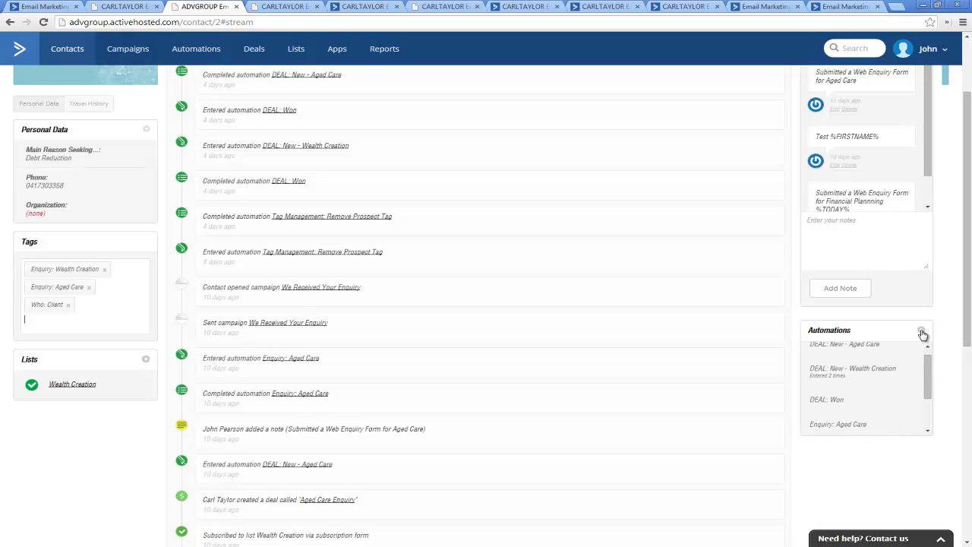
pyautogui.scroll(1, 926, 371)
pyautogui.scroll(-4, 428, 256)
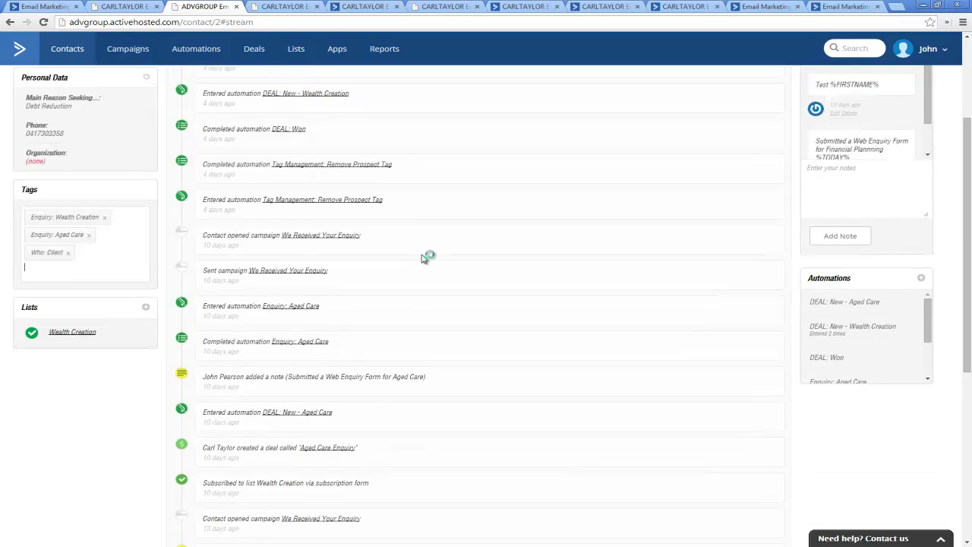
pyautogui.scroll(5, 400, 256)
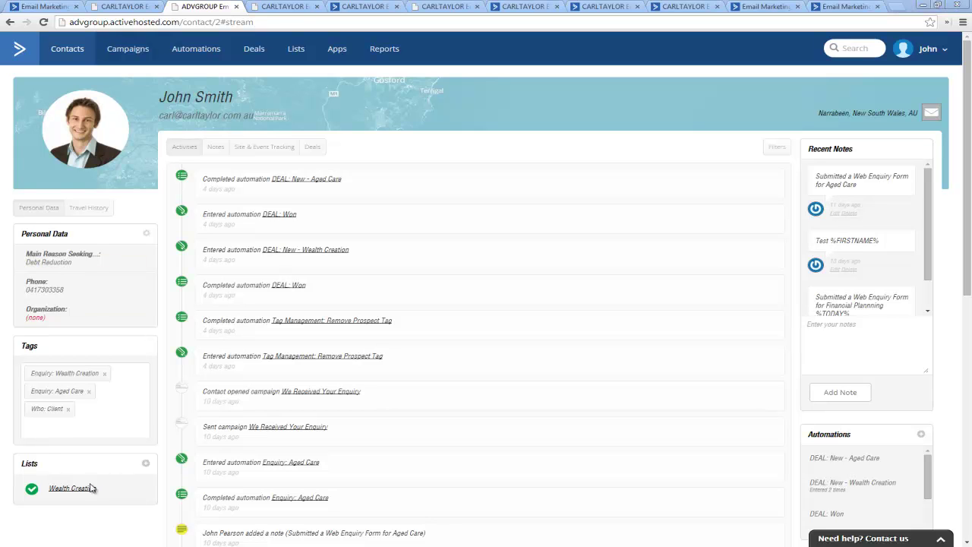
# Step: Inspect the contact's Personal Data options, including the list filter, and view the Travel History section
pyautogui.click(31, 488)
pyautogui.click(146, 236)
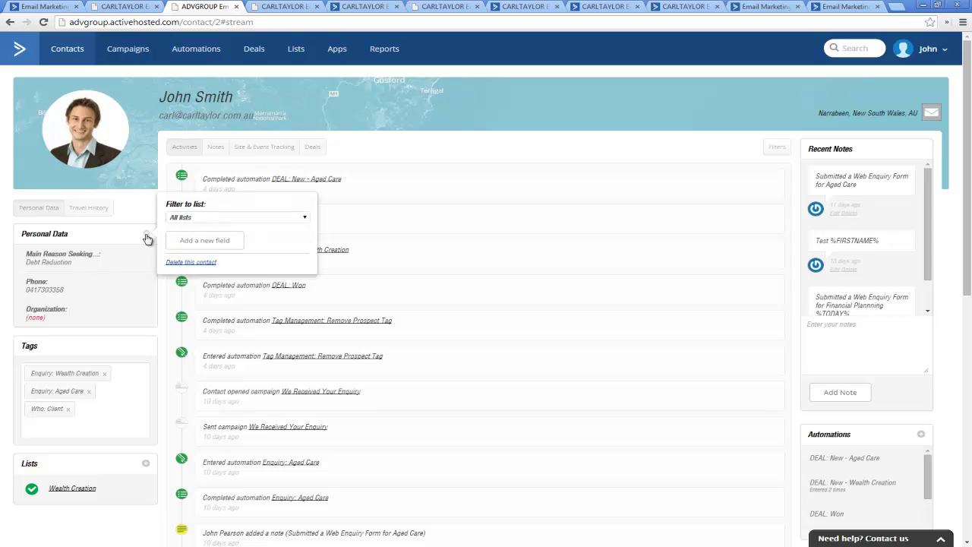
pyautogui.click(251, 220)
pyautogui.click(139, 214)
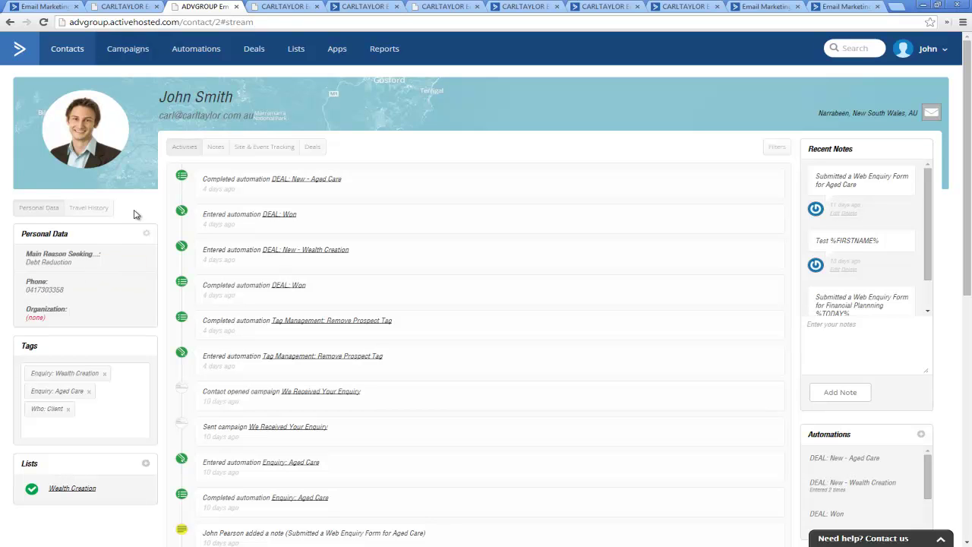
pyautogui.click(145, 234)
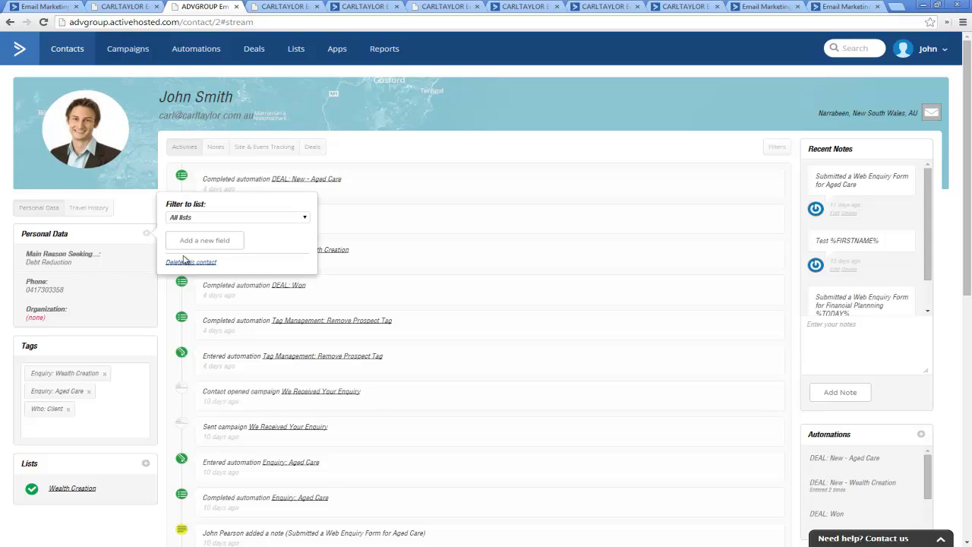
pyautogui.click(146, 216)
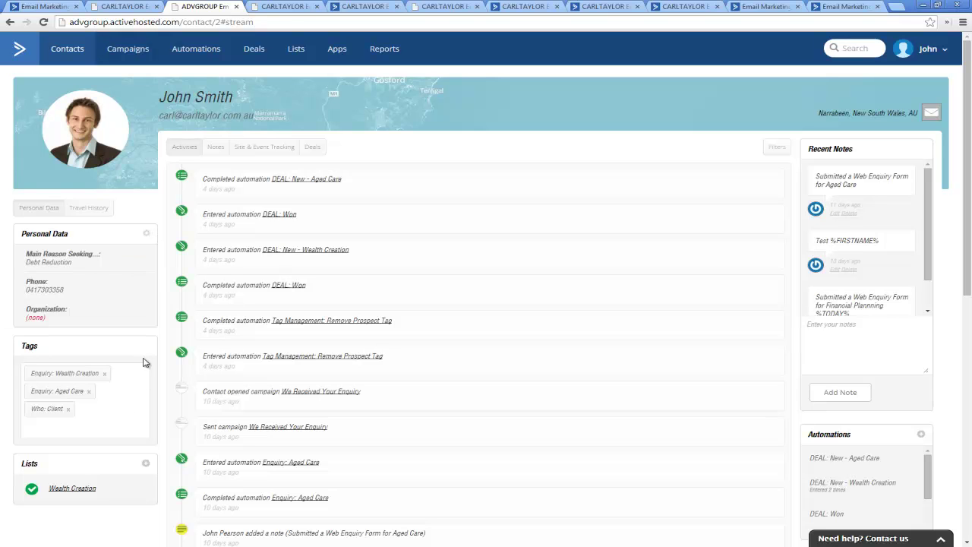
pyautogui.click(85, 209)
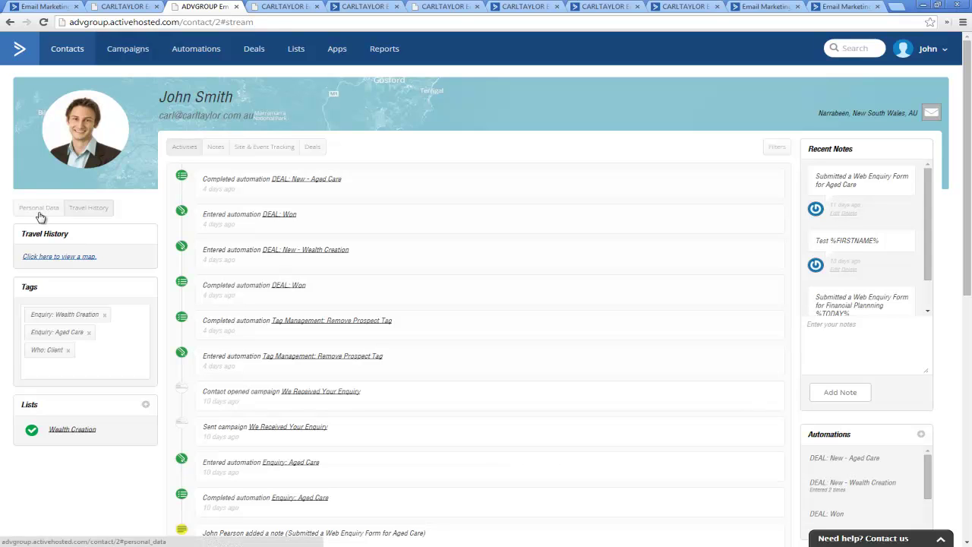
pyautogui.click(40, 217)
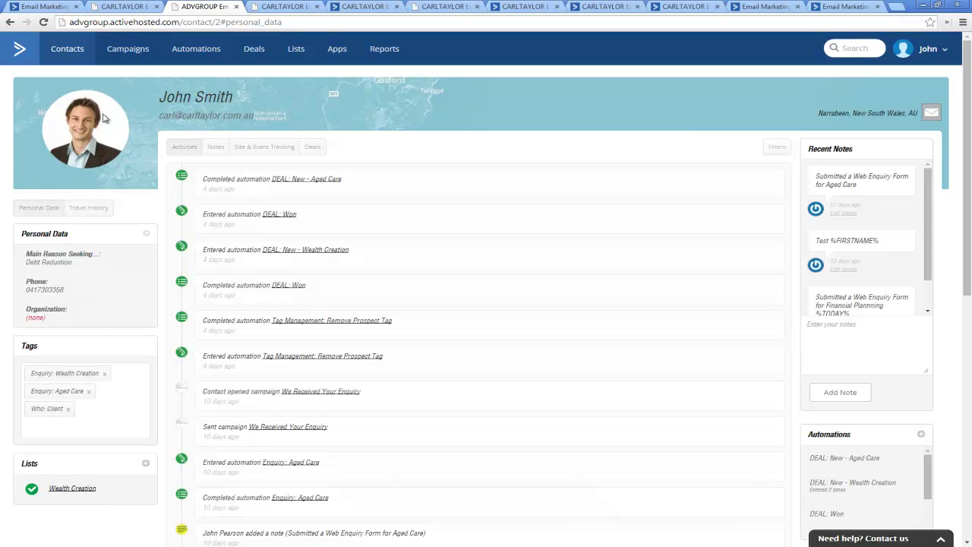
# Step: Go to the deals board and open Sample Deal from the To Contact stage of the General Pipeline
pyautogui.click(268, 7)
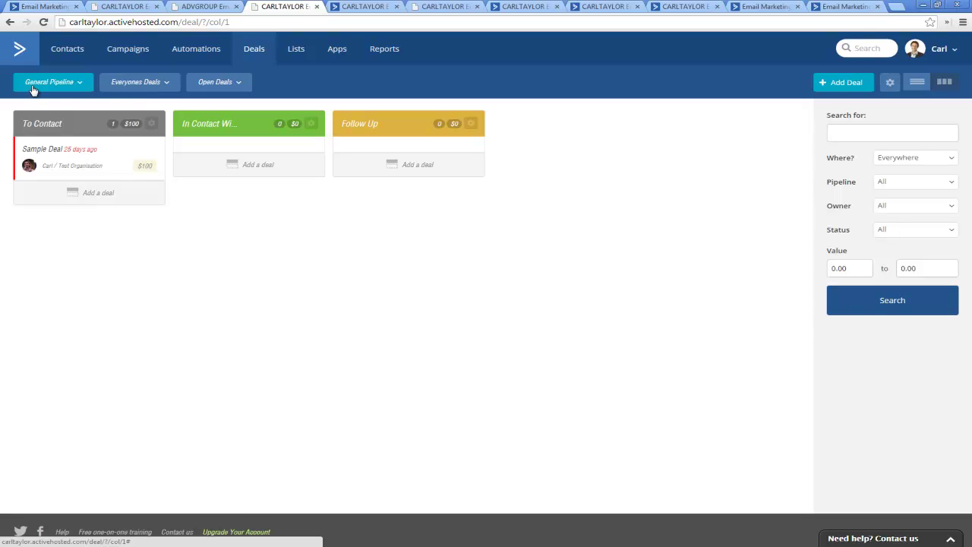
pyautogui.moveTo(105, 160)
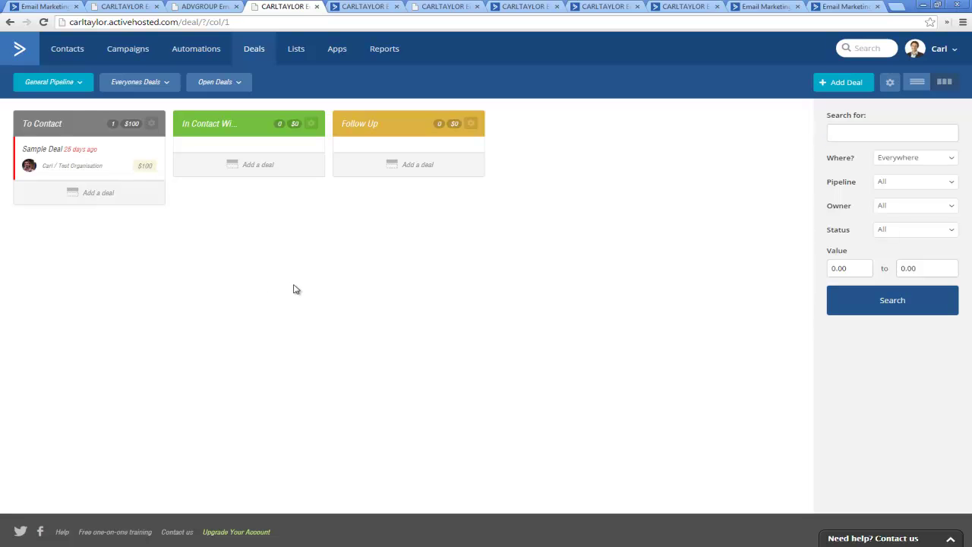
pyautogui.moveTo(61, 148)
pyautogui.moveTo(28, 160)
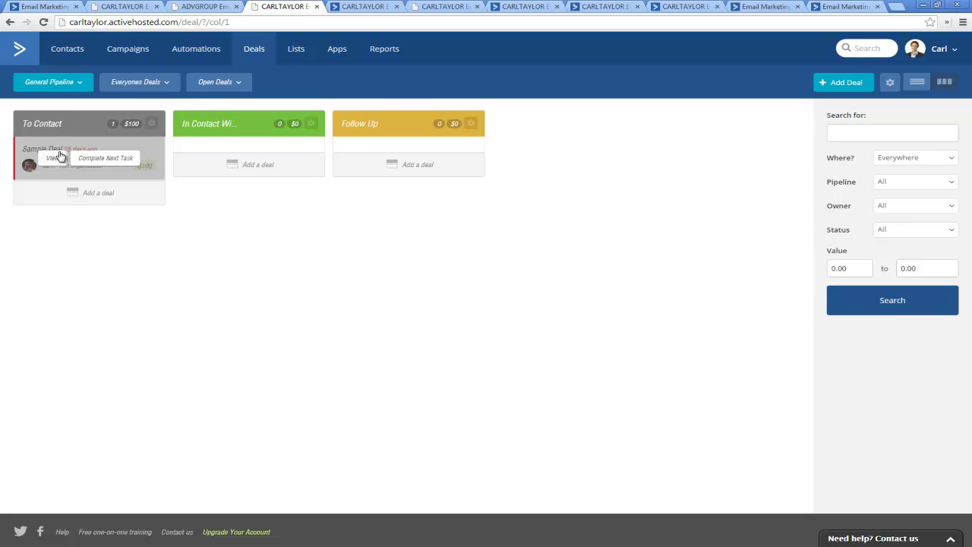
pyautogui.click(53, 163)
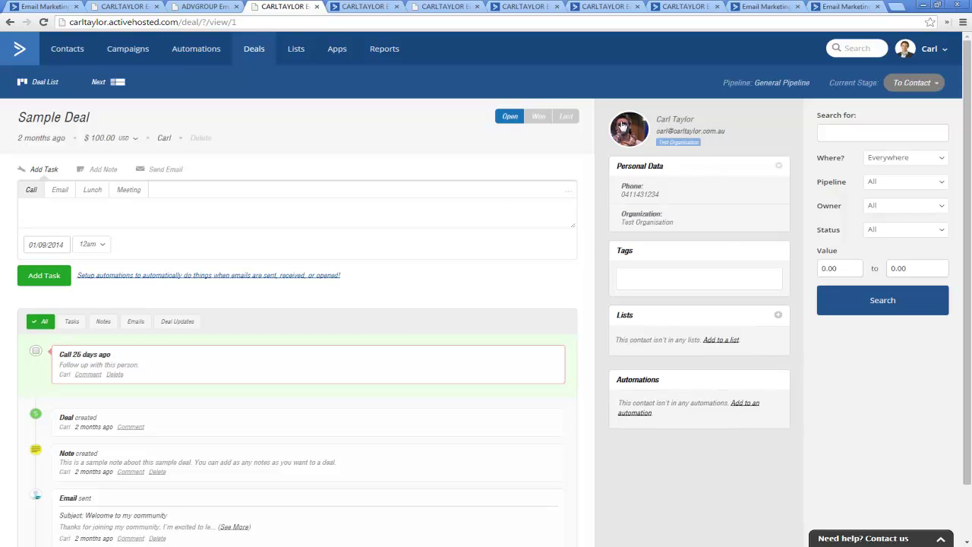
# Step: Change the currency of Sample Deal's value to AUD, keeping the amount at 100.00
pyautogui.click(103, 140)
pyautogui.press('Return')
pyautogui.click(134, 140)
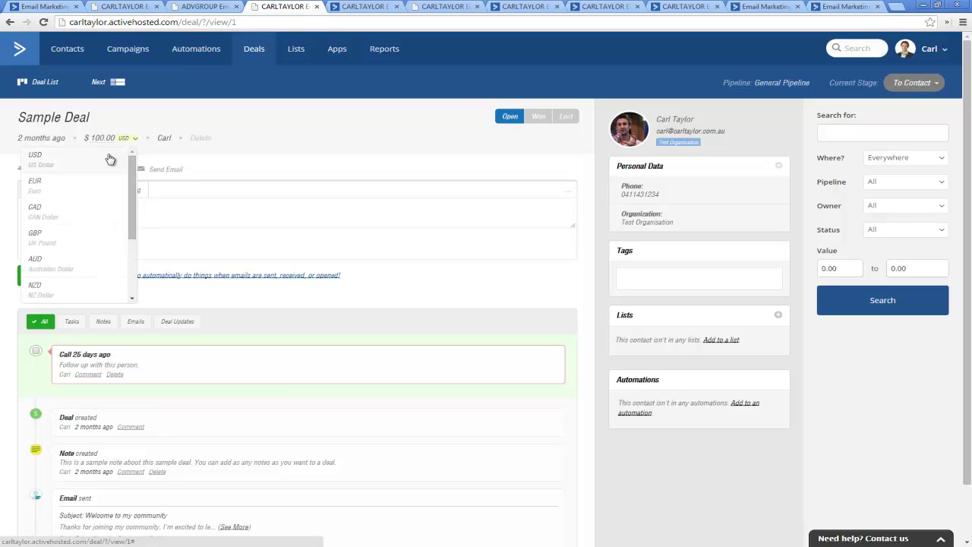
pyautogui.click(67, 266)
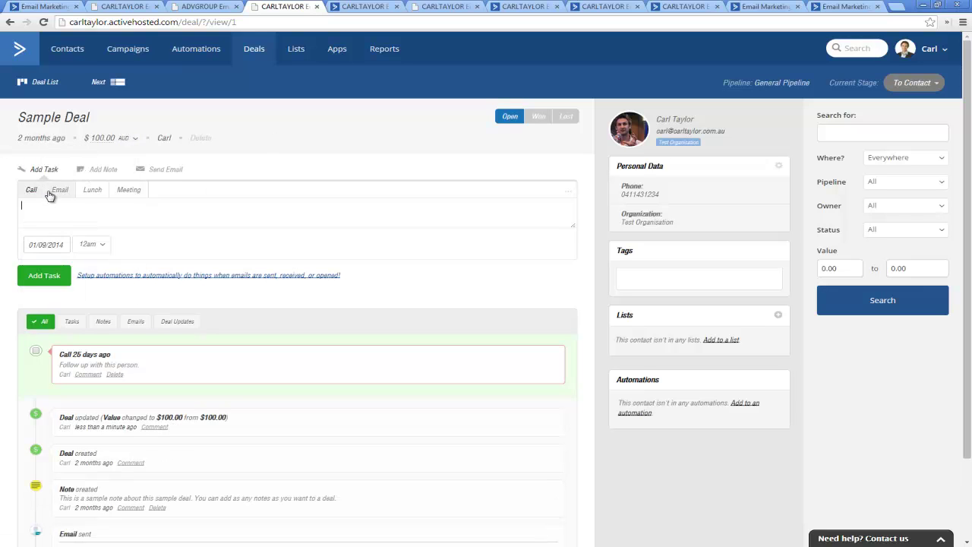
# Step: Examine Sample Deal's task entry form and its history of tasks, notes, emails and deal updates
pyautogui.click(59, 214)
pyautogui.scroll(-3, 192, 342)
pyautogui.scroll(3, 142, 326)
pyautogui.scroll(-1, 144, 340)
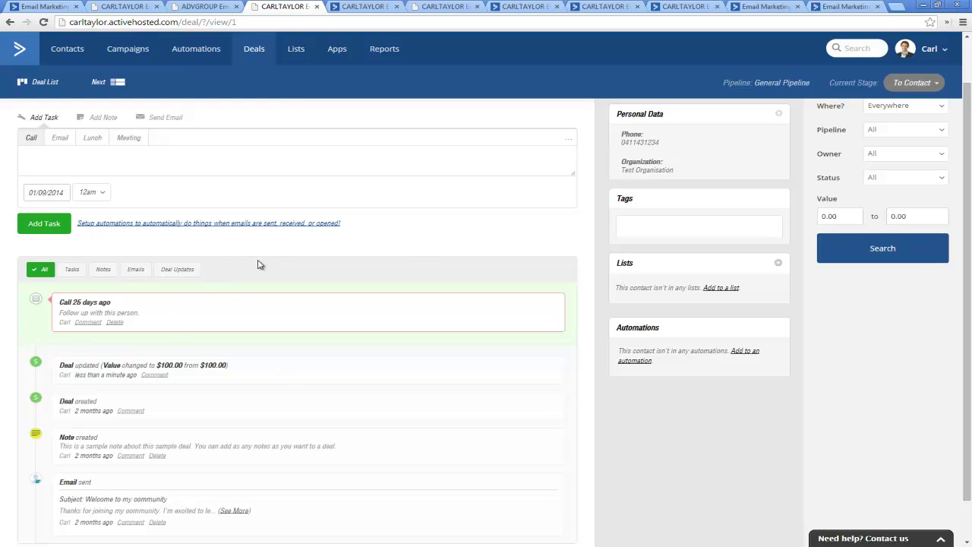
pyautogui.scroll(1, 288, 277)
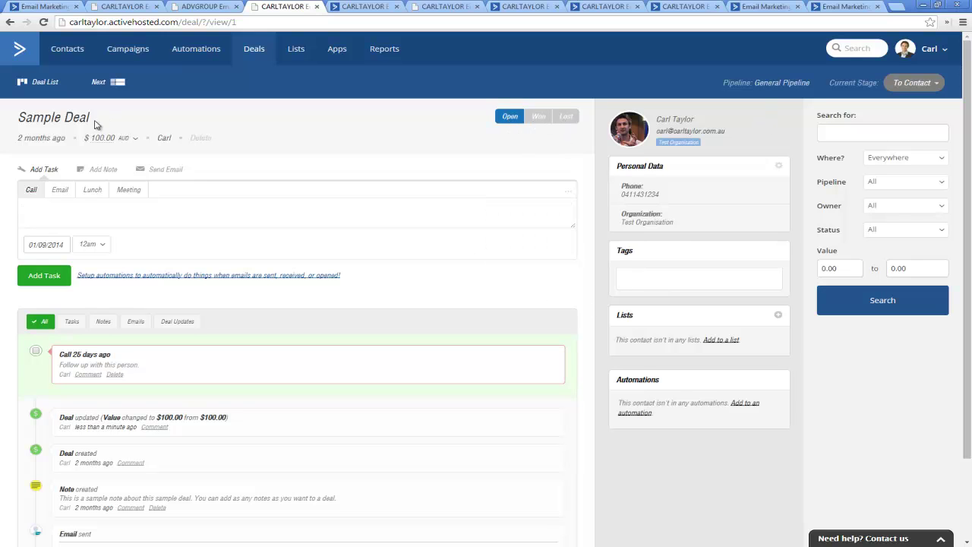
# Step: Return to the deals board and move Sample Deal from To Contact through the In Contact stage to Follow Up
pyautogui.click(43, 82)
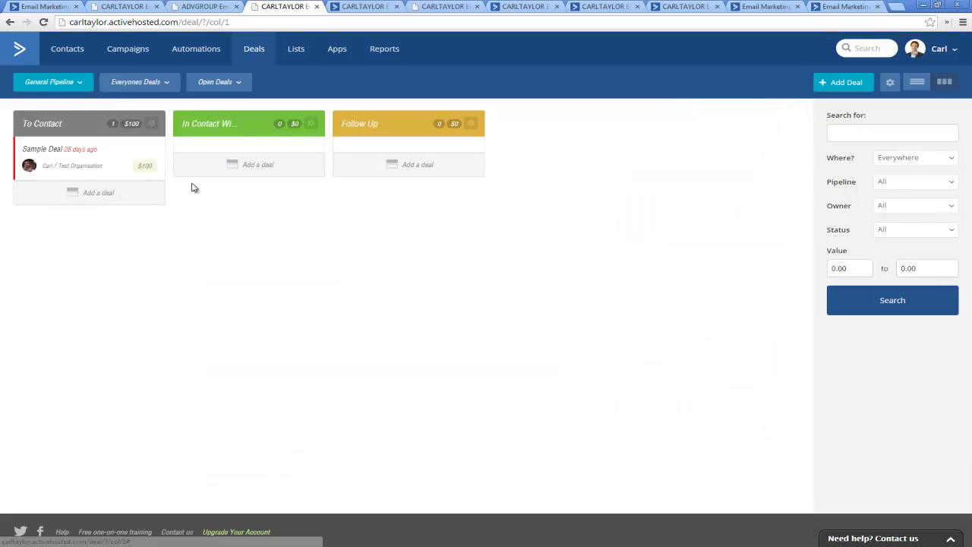
pyautogui.moveTo(60, 155)
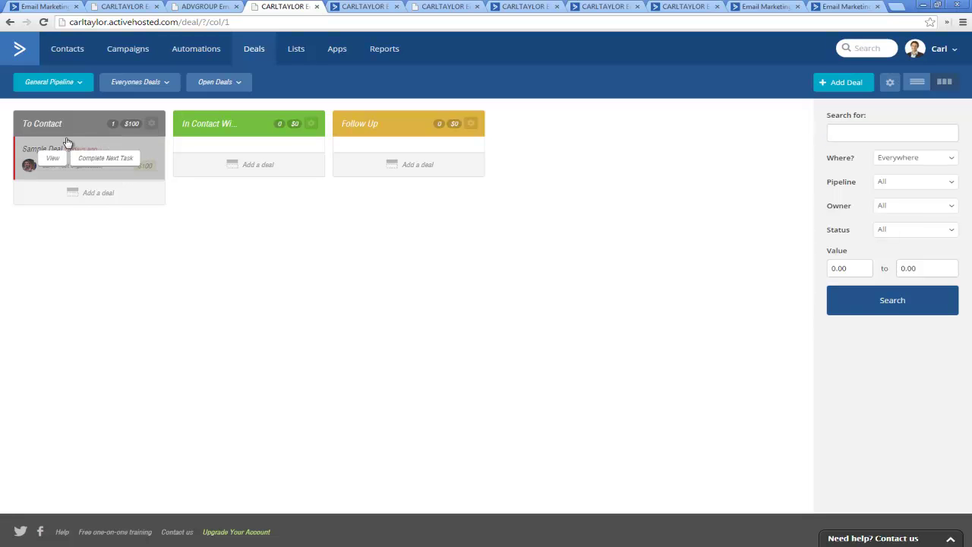
pyautogui.moveTo(57, 144); pyautogui.dragTo(214, 147)
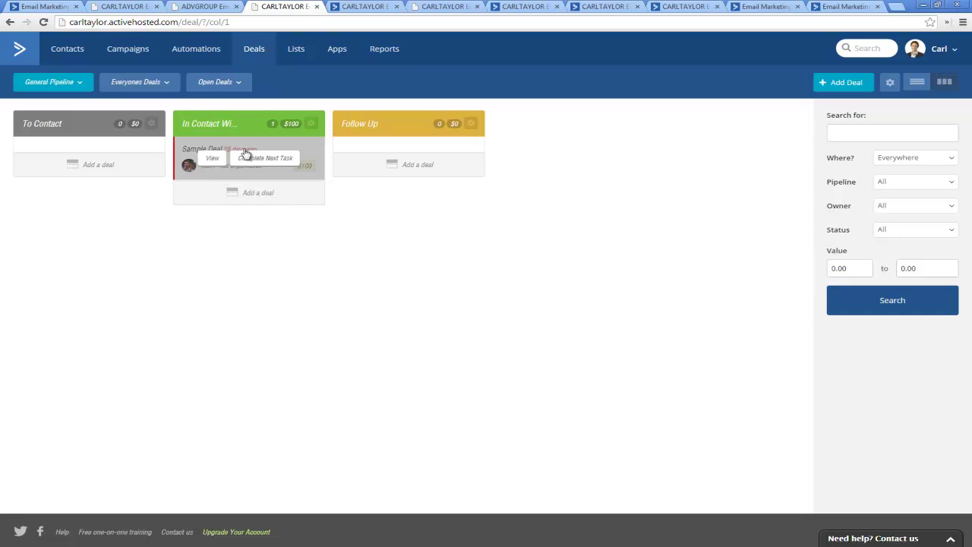
pyautogui.moveTo(234, 180)
pyautogui.moveTo(220, 147); pyautogui.dragTo(378, 144)
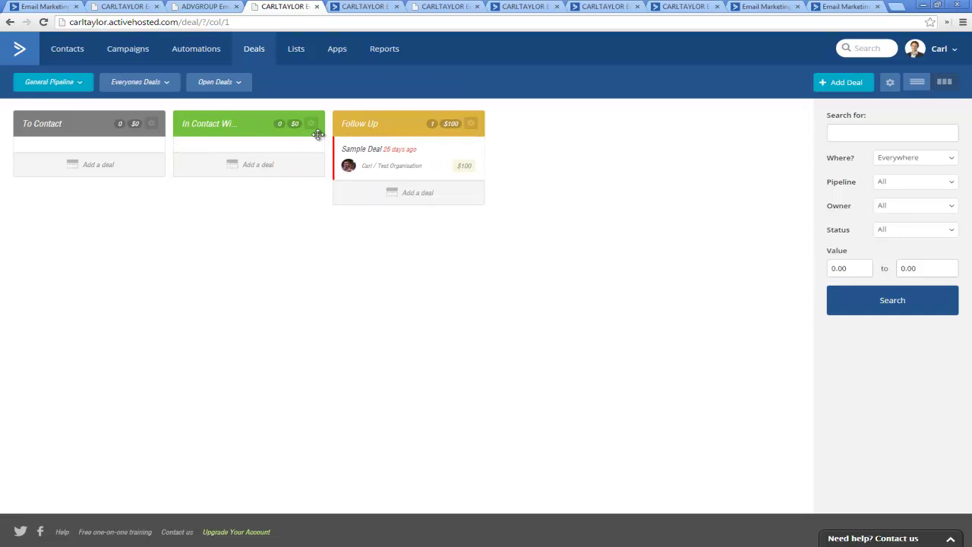
pyautogui.moveTo(377, 152)
pyautogui.mouseDown()
pyautogui.moveTo(458, 135)
pyautogui.moveTo(321, 82)
pyautogui.moveTo(368, 145)
pyautogui.mouseUp()
# Step: Inspect the available pipelines and pipeline options, view the Add Stage form and cancel it
pyautogui.click(67, 83)
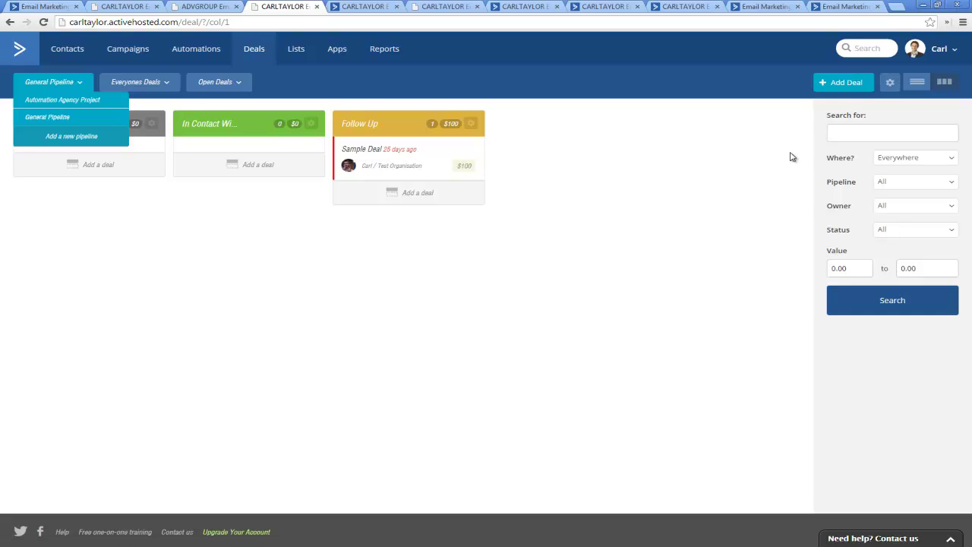
pyautogui.click(883, 87)
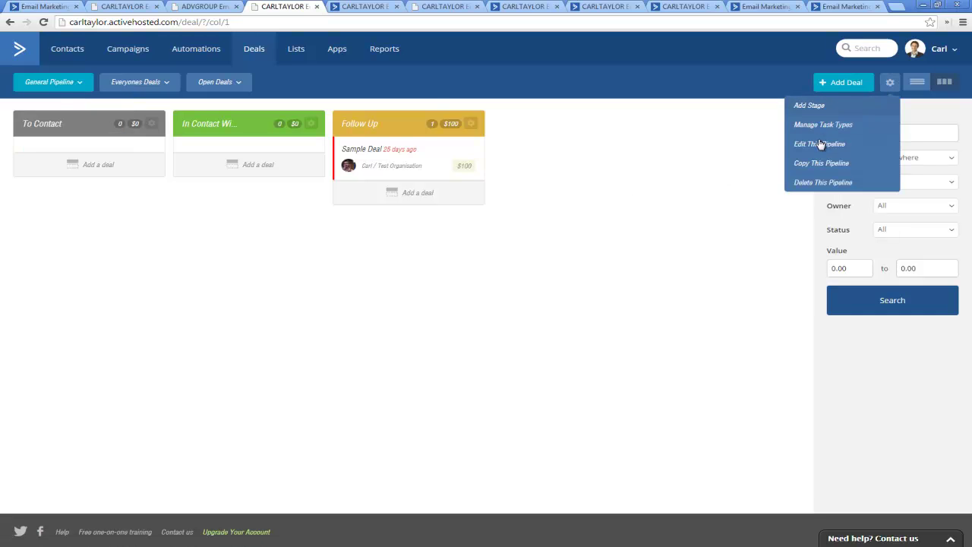
pyautogui.click(807, 106)
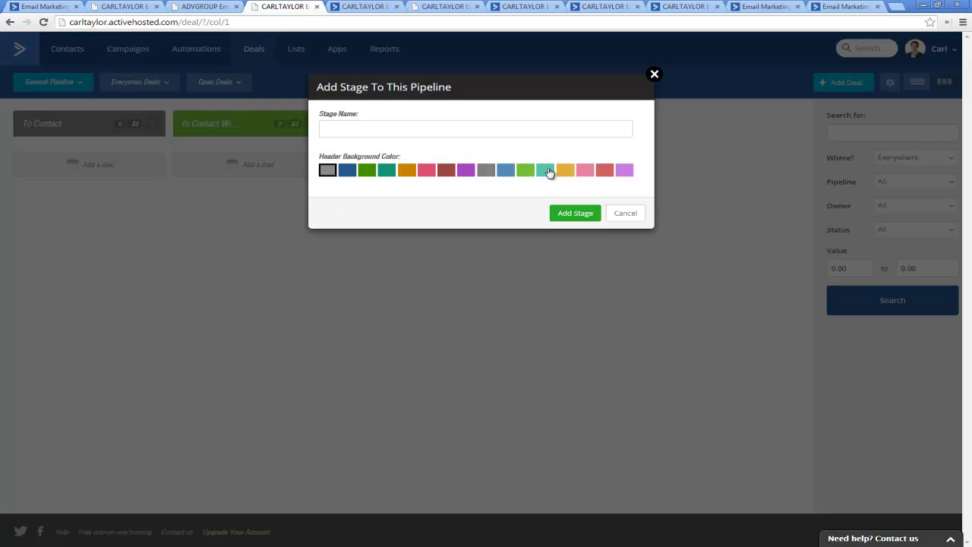
pyautogui.click(623, 214)
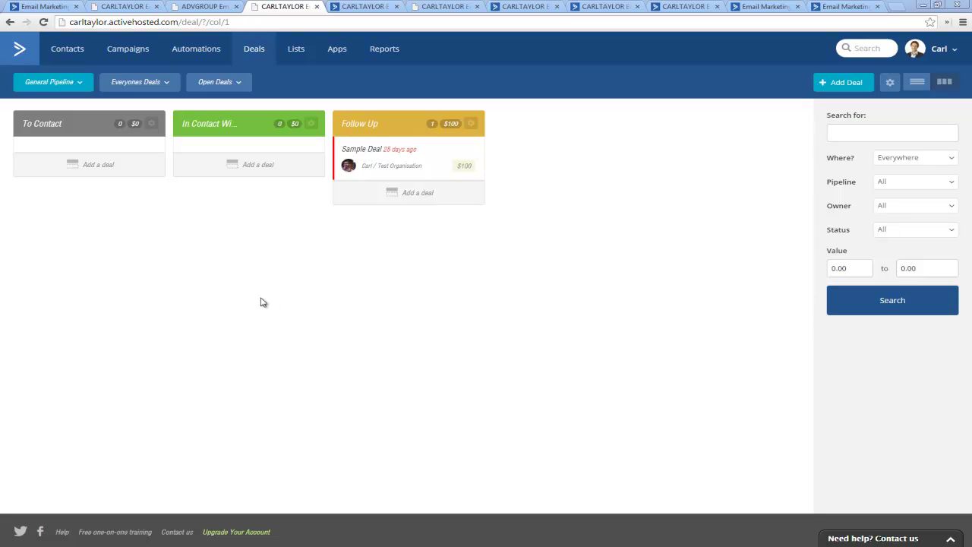
# Step: Move Sample Deal from the Follow Up stage to the To Contact stage
pyautogui.moveTo(391, 152)
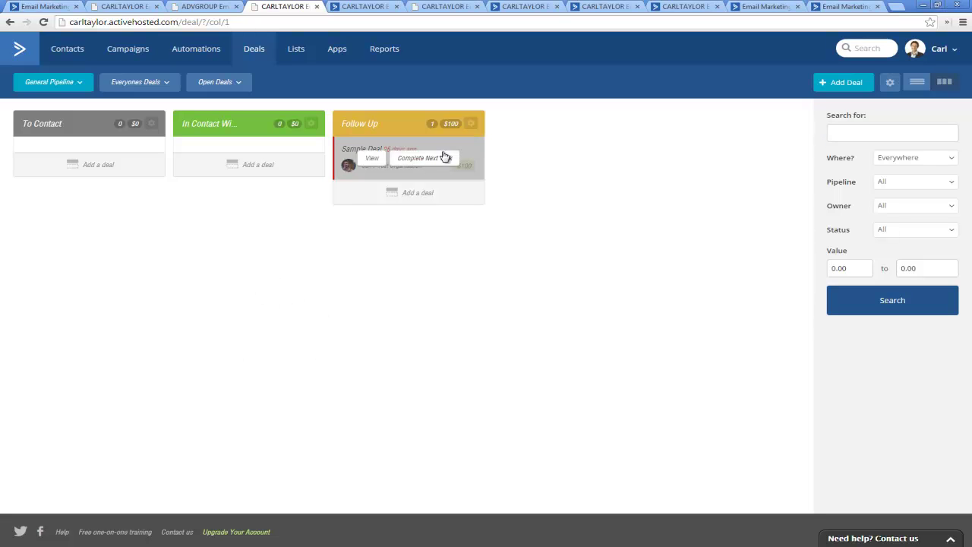
pyautogui.moveTo(384, 151); pyautogui.dragTo(58, 151)
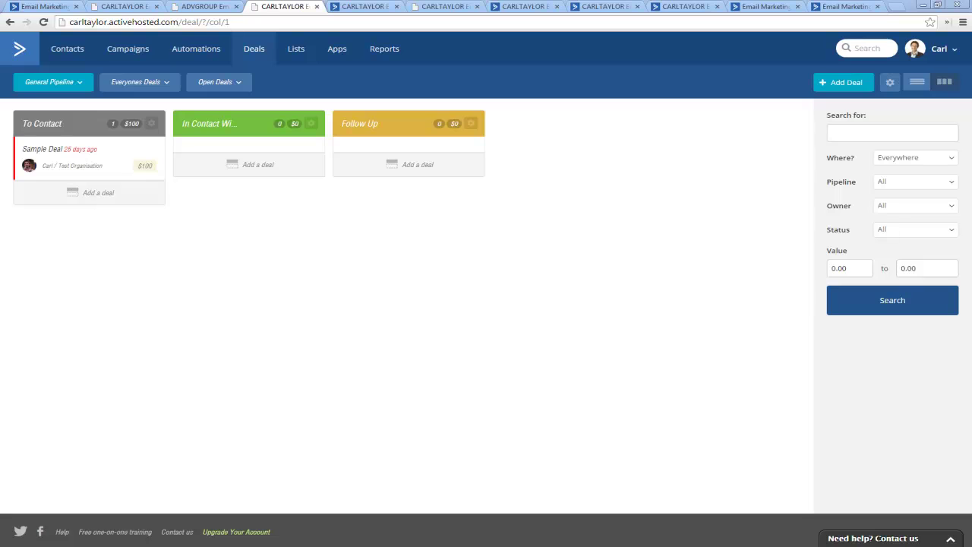
pyautogui.moveTo(124, 164)
pyautogui.moveTo(30, 167)
pyautogui.moveTo(98, 156)
# Step: Switch to the campaigns page and create a regular campaign named "Test Newsletter" addressed to the Clients list
pyautogui.click(360, 8)
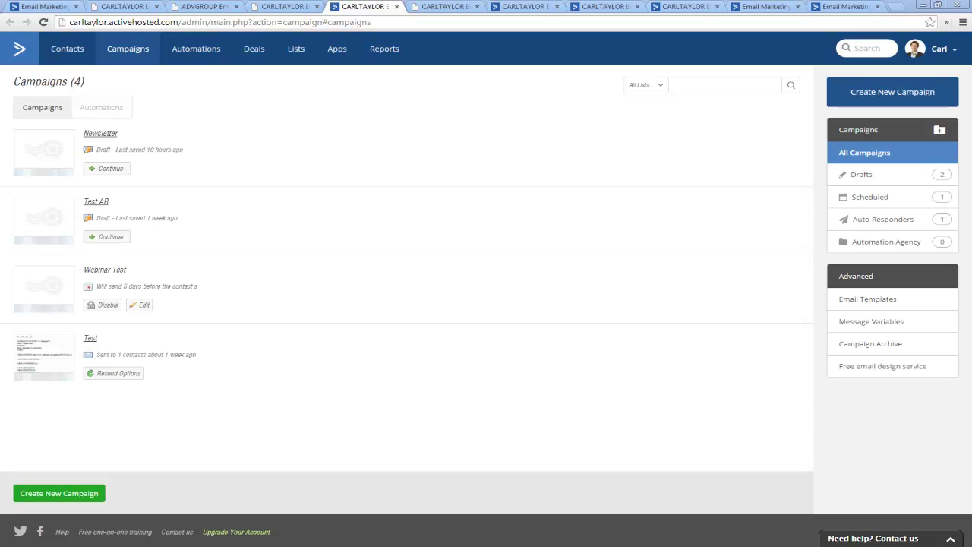
pyautogui.moveTo(240, 167)
pyautogui.click(875, 93)
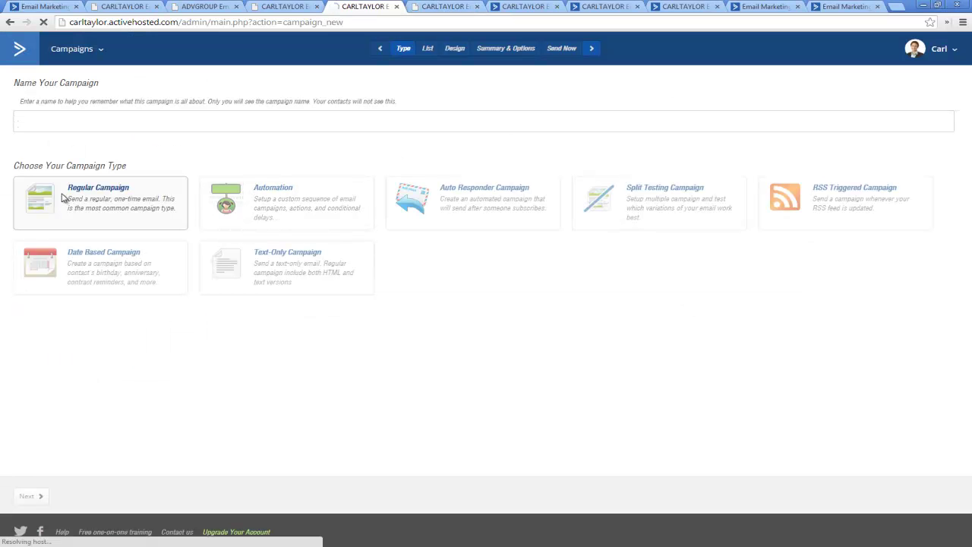
pyautogui.write('Test')
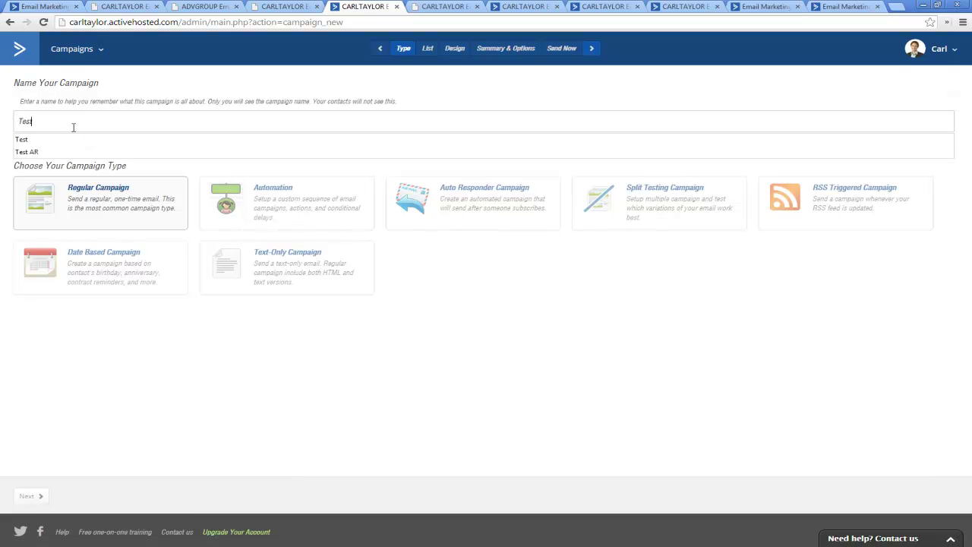
pyautogui.write(' News')
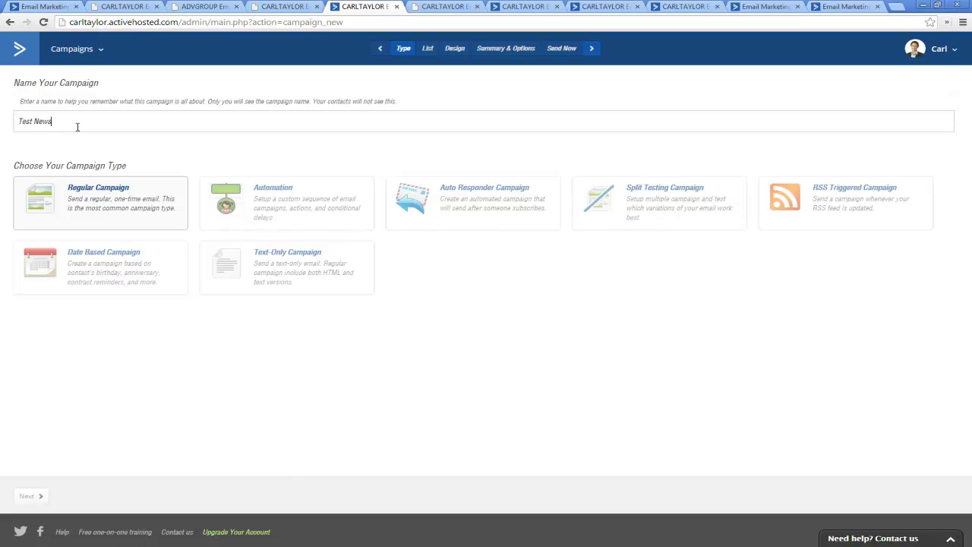
pyautogui.write('letter')
pyautogui.click(29, 498)
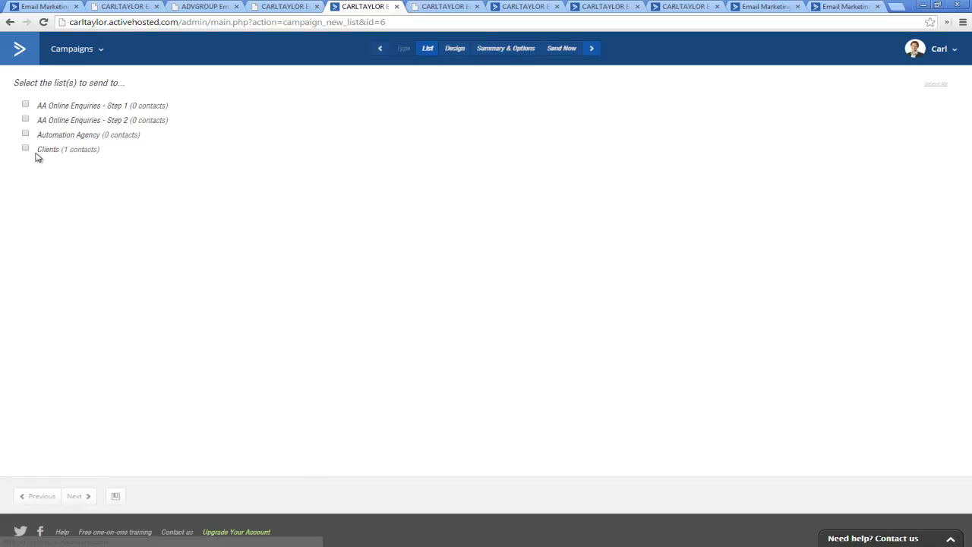
pyautogui.click(26, 148)
pyautogui.click(79, 497)
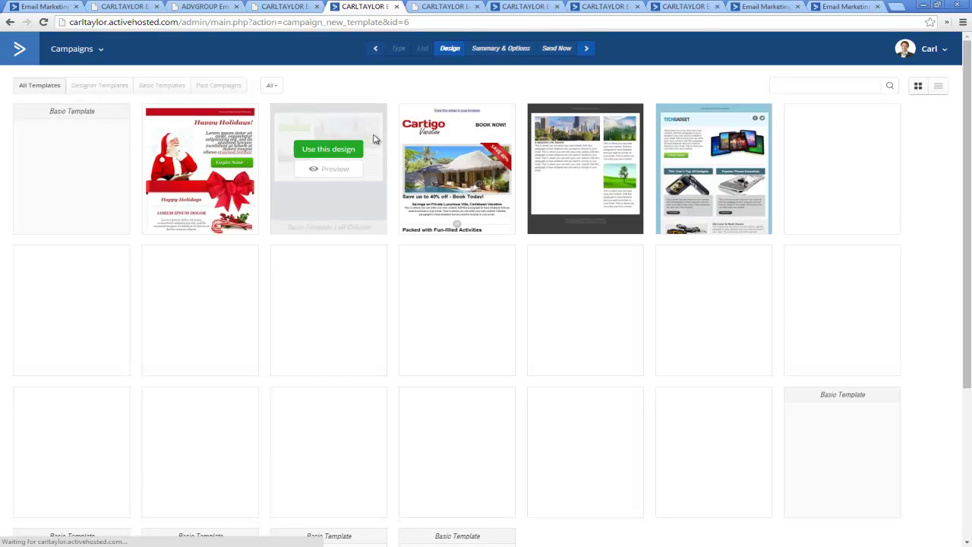
# Step: Browse the designer and basic email templates offered for the campaign, including the blank one
pyautogui.scroll(-3, 585, 228)
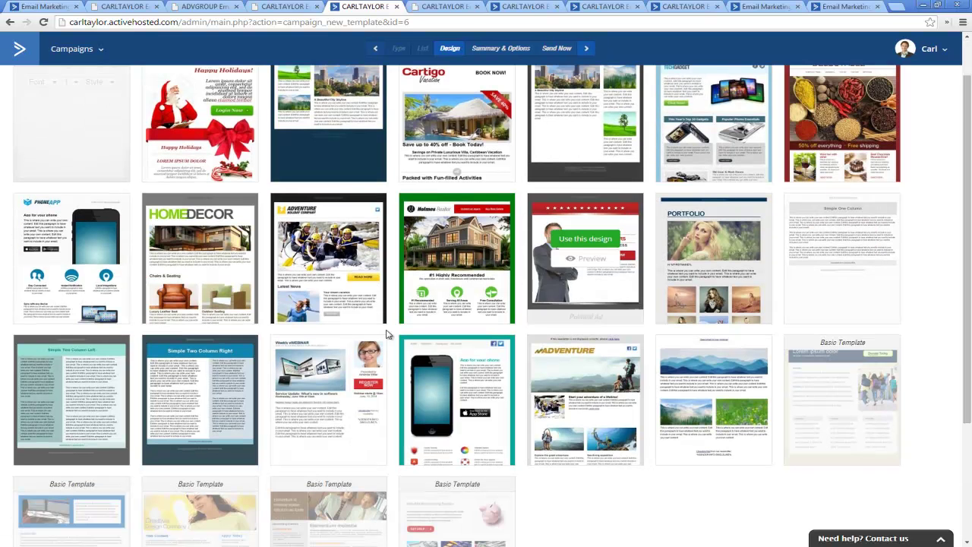
pyautogui.scroll(-3, 296, 316)
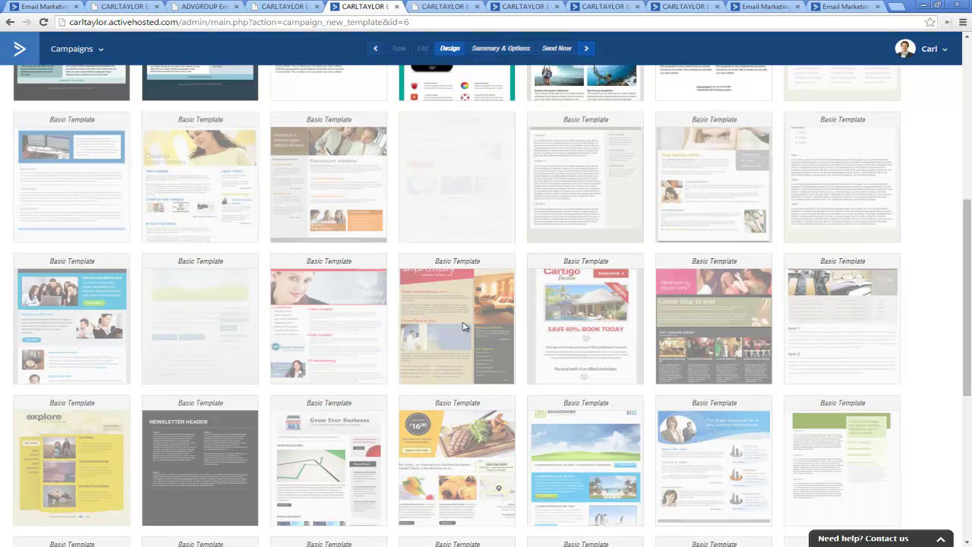
pyautogui.scroll(-2, 388, 360)
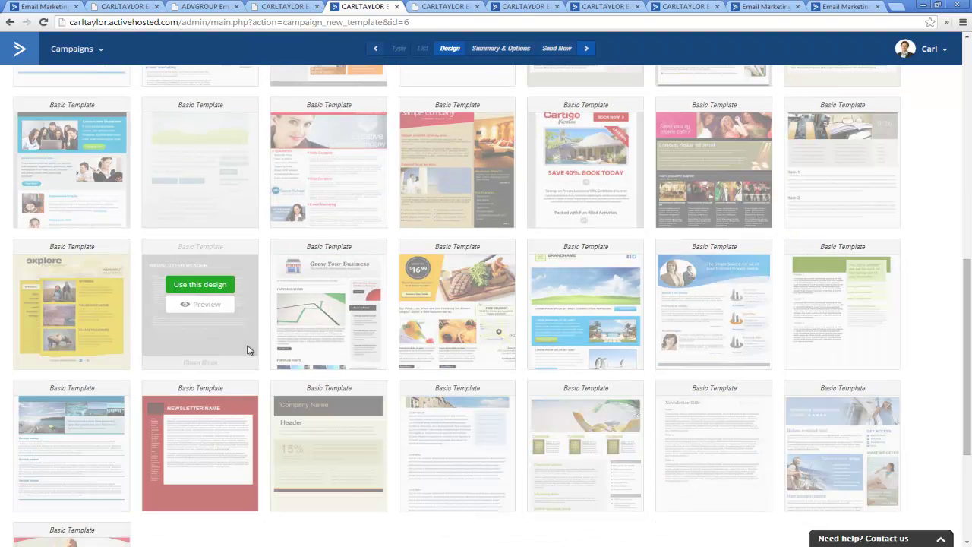
pyautogui.scroll(-2, 345, 341)
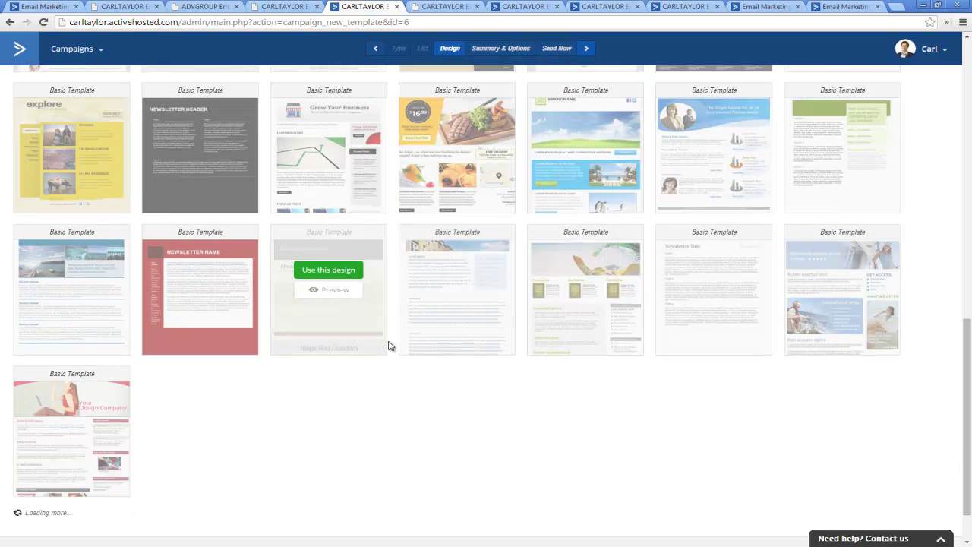
pyautogui.scroll(2, 425, 420)
pyautogui.scroll(-3, 416, 422)
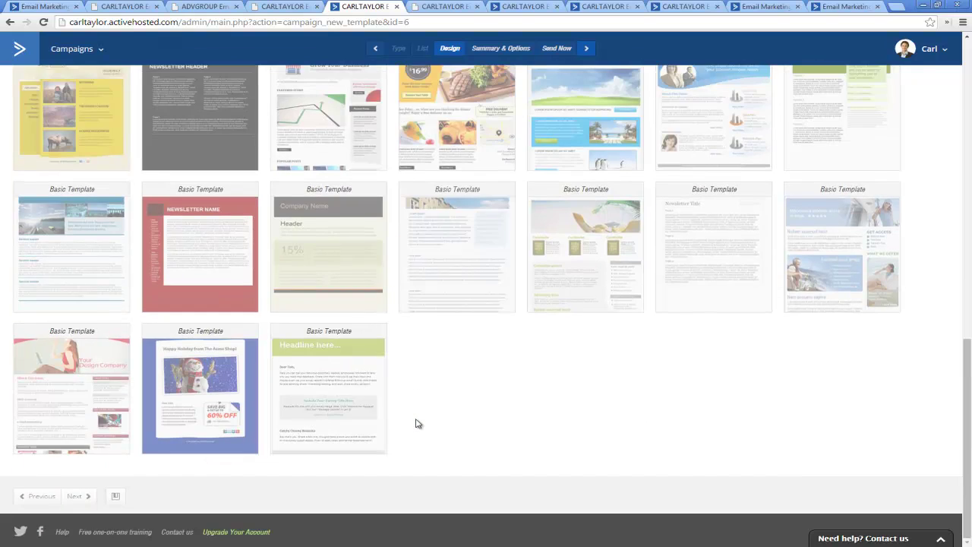
pyautogui.scroll(3, 429, 420)
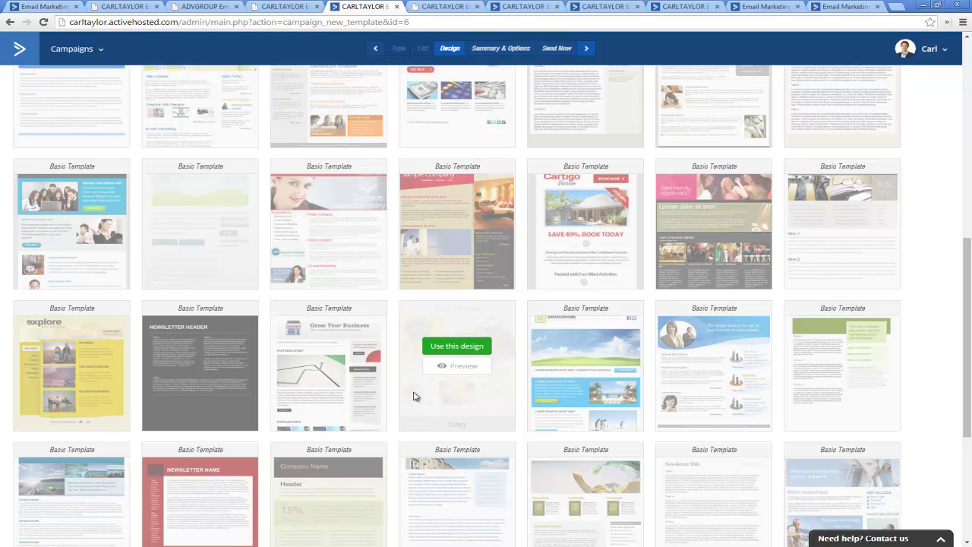
pyautogui.scroll(4, 408, 373)
pyautogui.scroll(3, 413, 374)
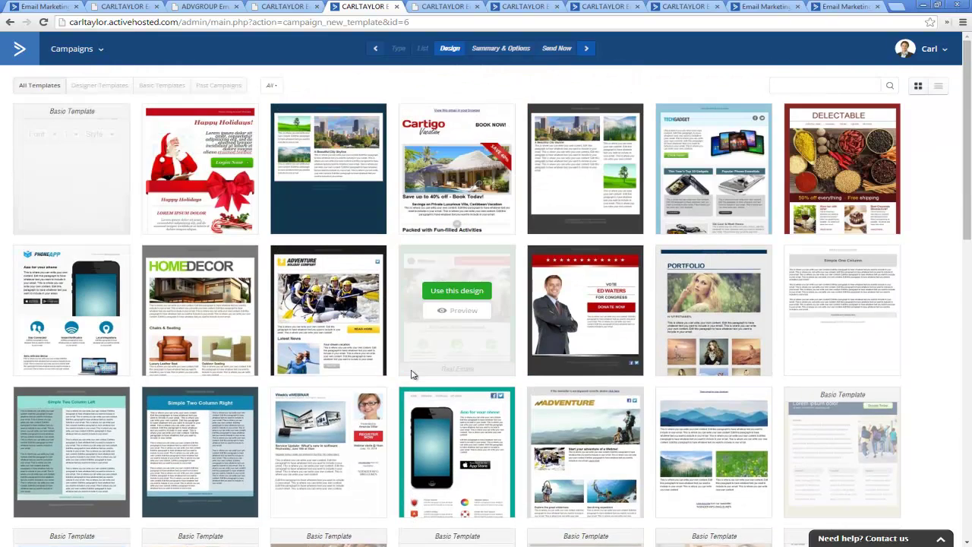
pyautogui.moveTo(72, 150)
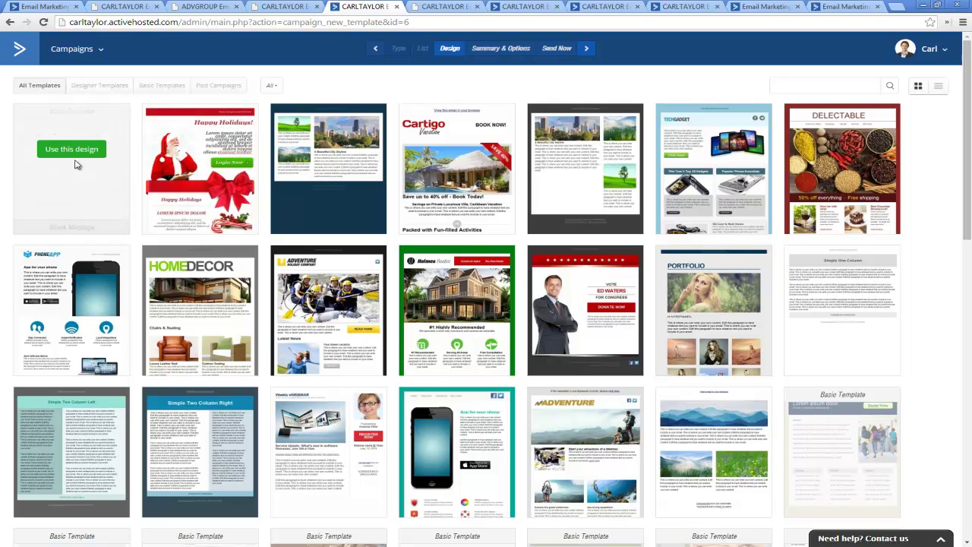
pyautogui.moveTo(107, 113)
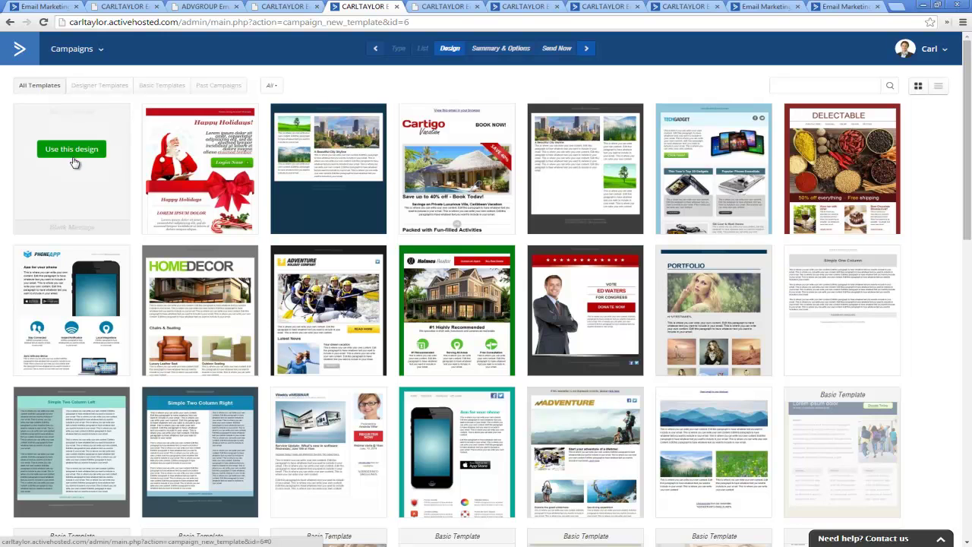
pyautogui.moveTo(158, 149)
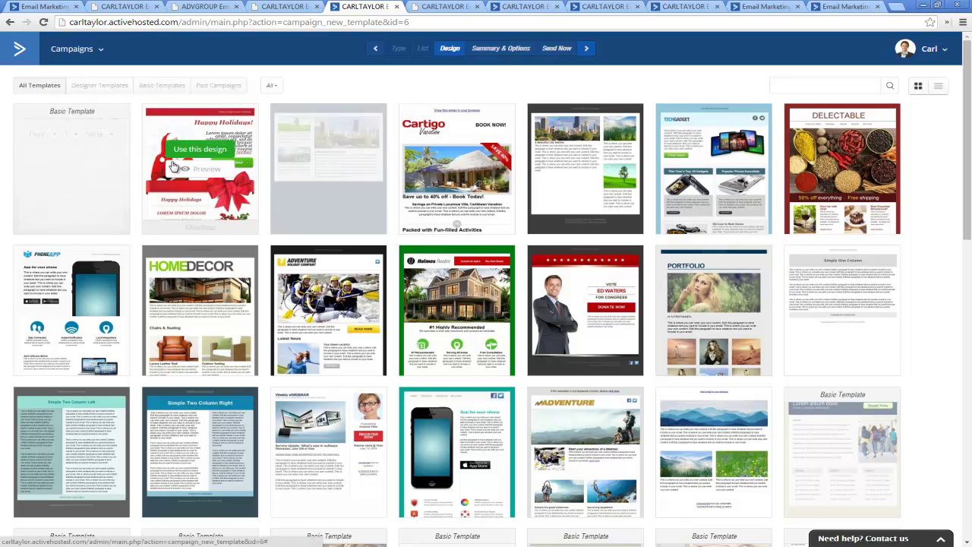
# Step: Apply the dark blue template with the city skyline picture to the campaign and set the email subject to "Test"
pyautogui.click(328, 149)
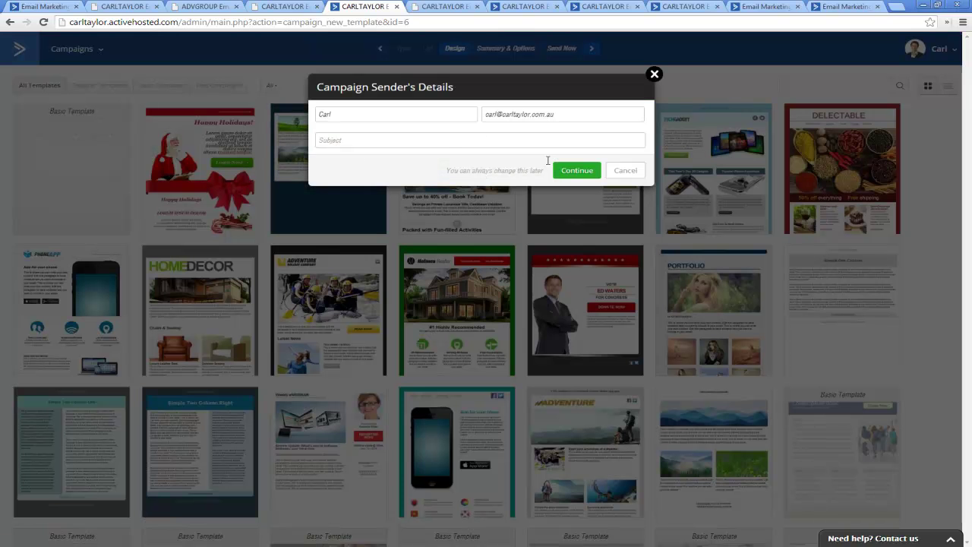
pyautogui.write('Test')
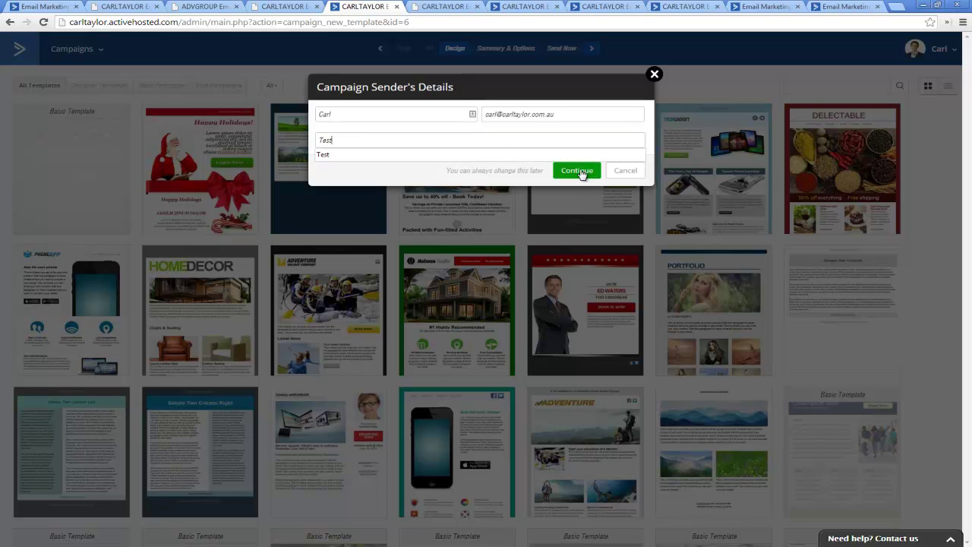
pyautogui.click(578, 171)
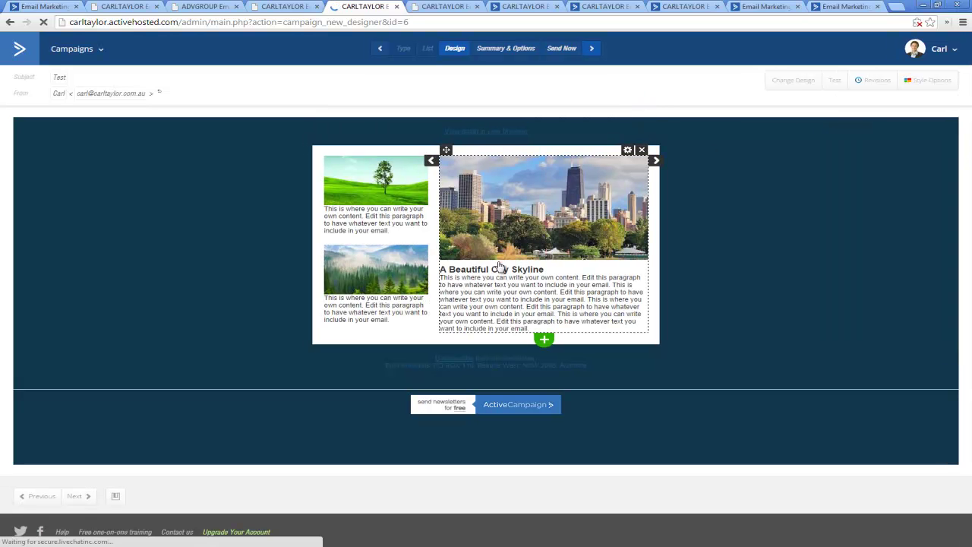
# Step: Open the campaign's message test options, look at the compatibility preview packages on offer, and close them without buying
pyautogui.click(532, 285)
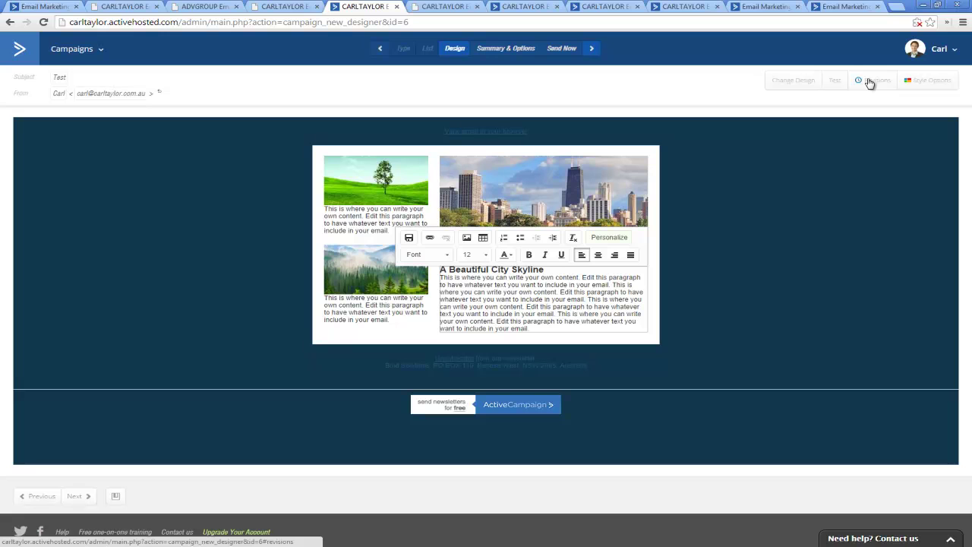
pyautogui.click(835, 82)
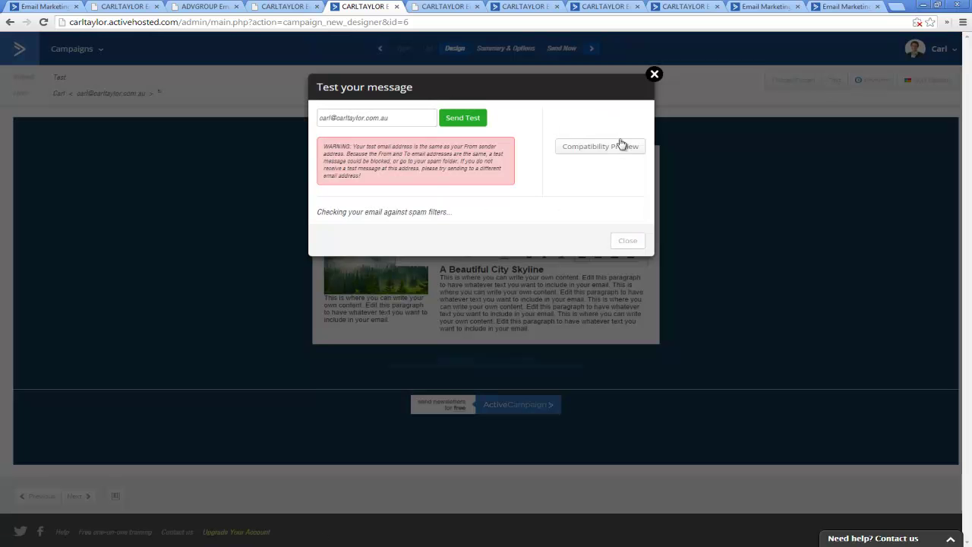
pyautogui.click(592, 150)
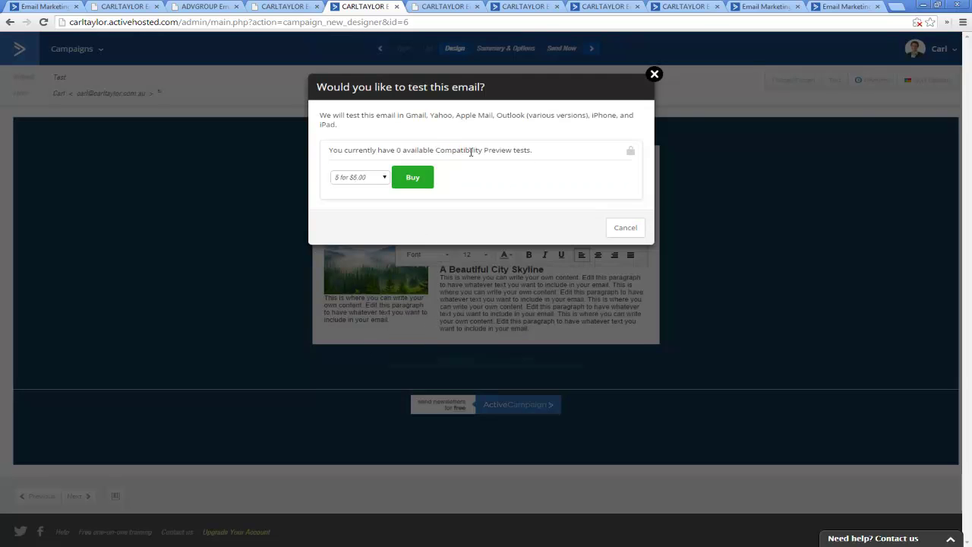
pyautogui.click(380, 174)
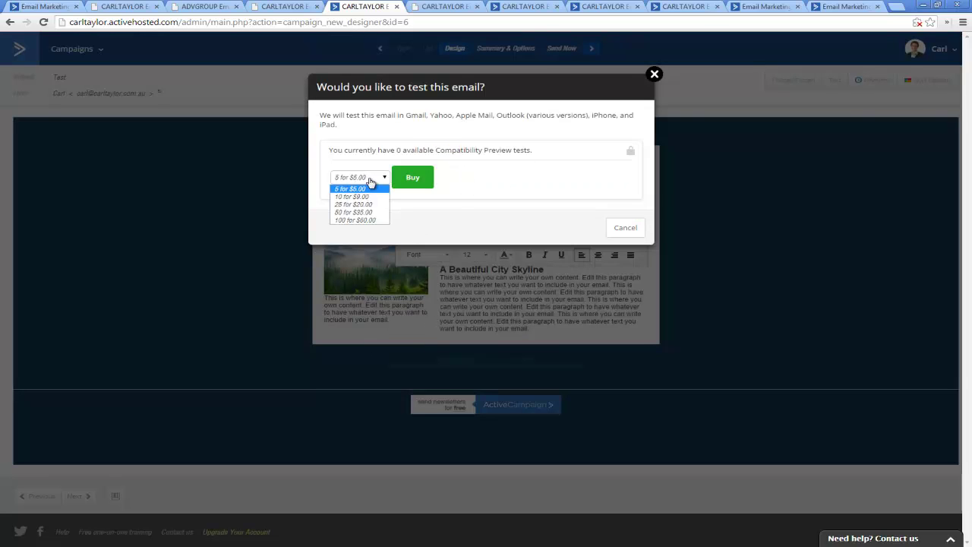
pyautogui.click(494, 171)
pyautogui.click(653, 75)
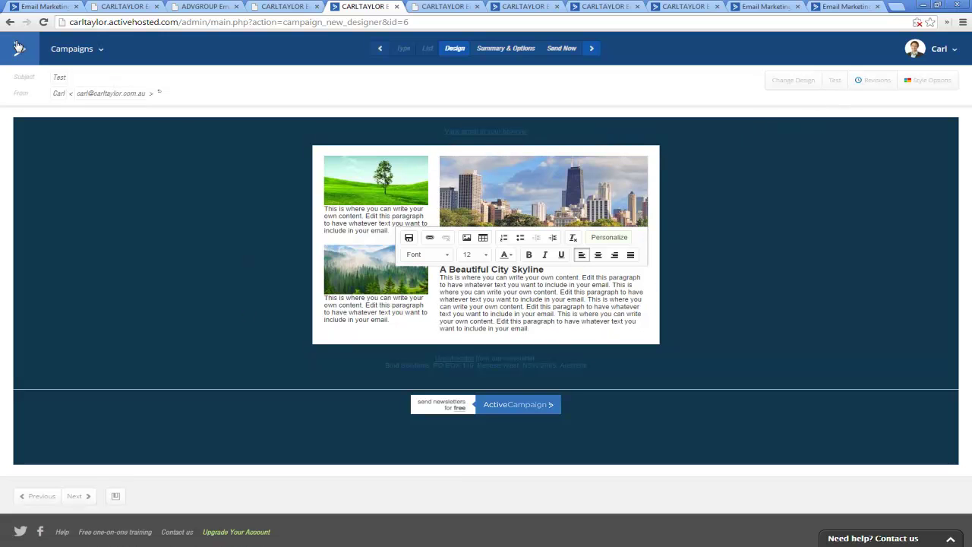
# Step: Go to the campaign's summary and review its read, link and reply tracking options and the spam filter check
pyautogui.click(85, 495)
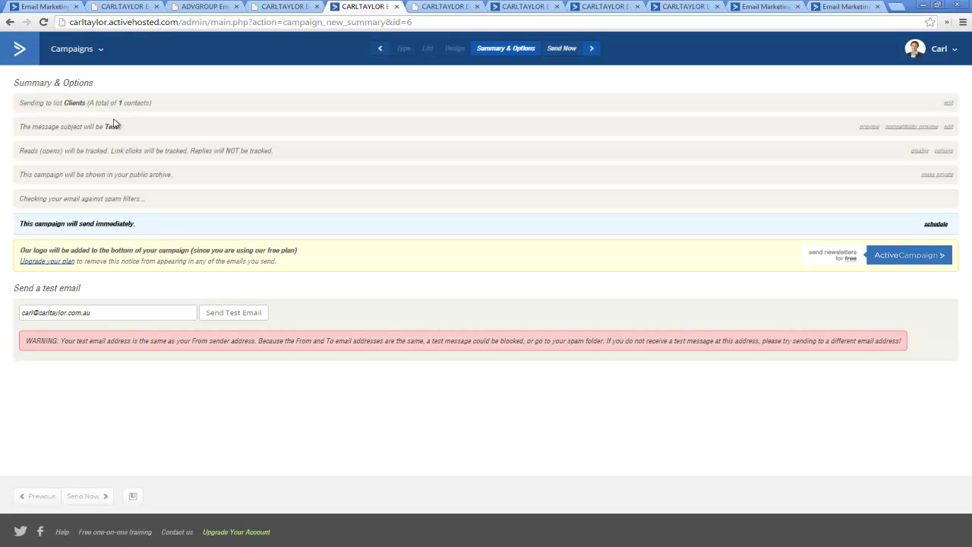
pyautogui.click(940, 151)
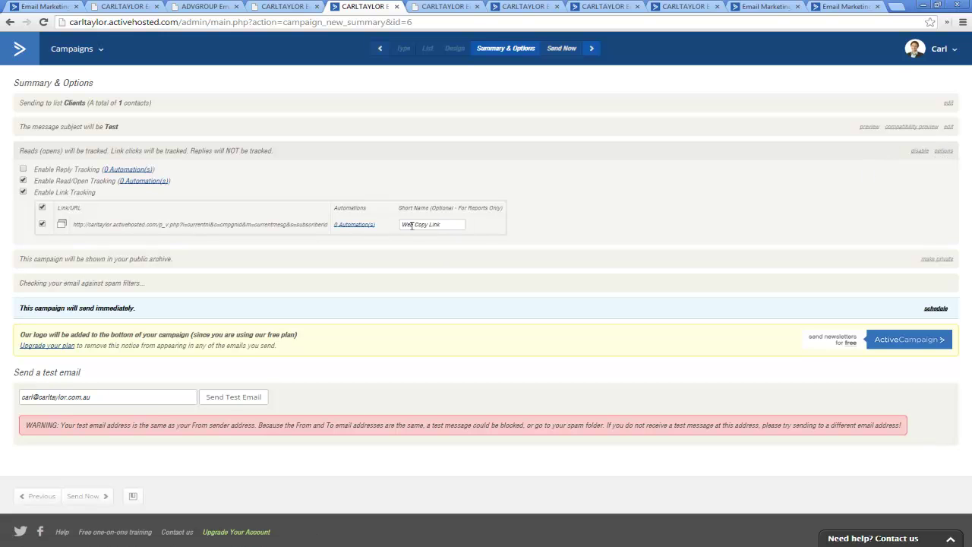
pyautogui.click(942, 150)
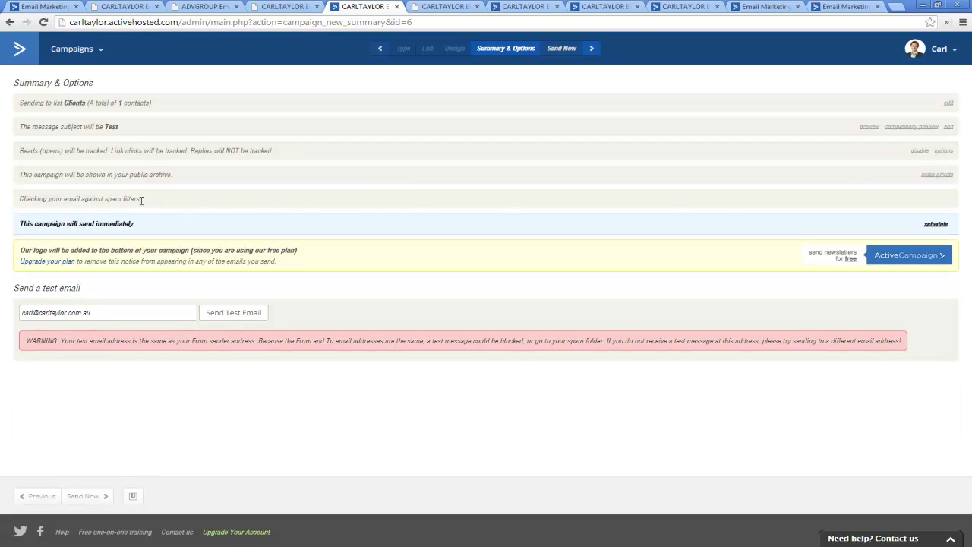
pyautogui.moveTo(75, 201); pyautogui.dragTo(171, 200)
pyautogui.click(95, 206)
# Step: Go back from the campaign summary through the design to the campaign name and type page
pyautogui.click(454, 50)
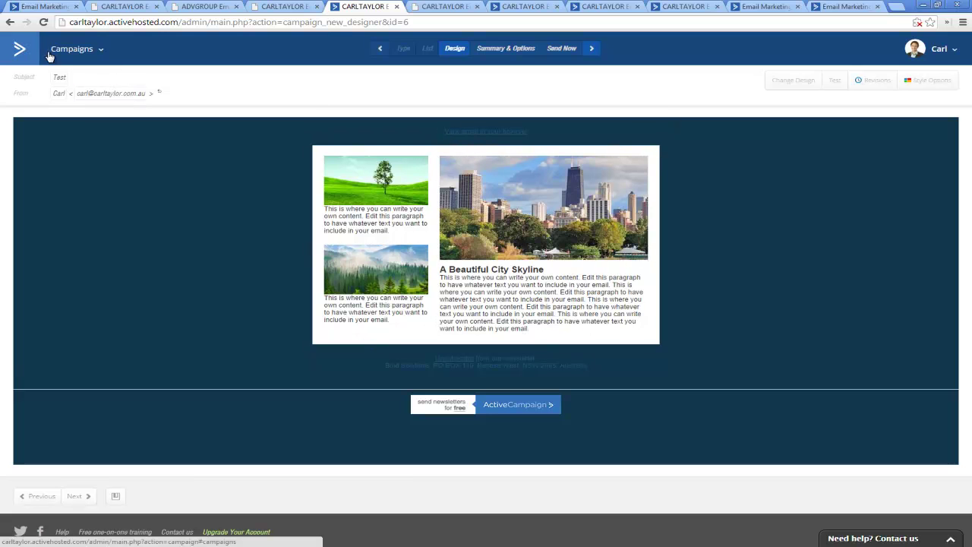
pyautogui.click(46, 499)
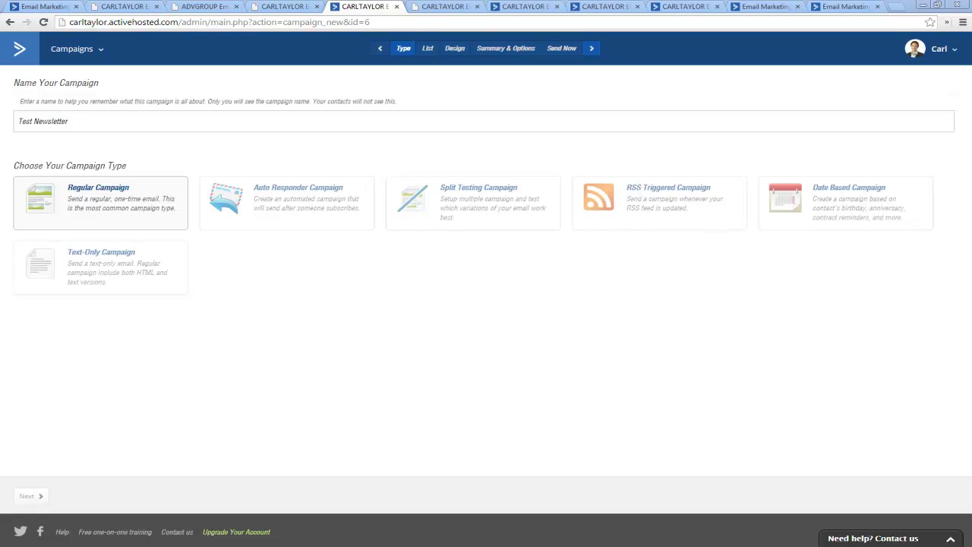
pyautogui.click(436, 6)
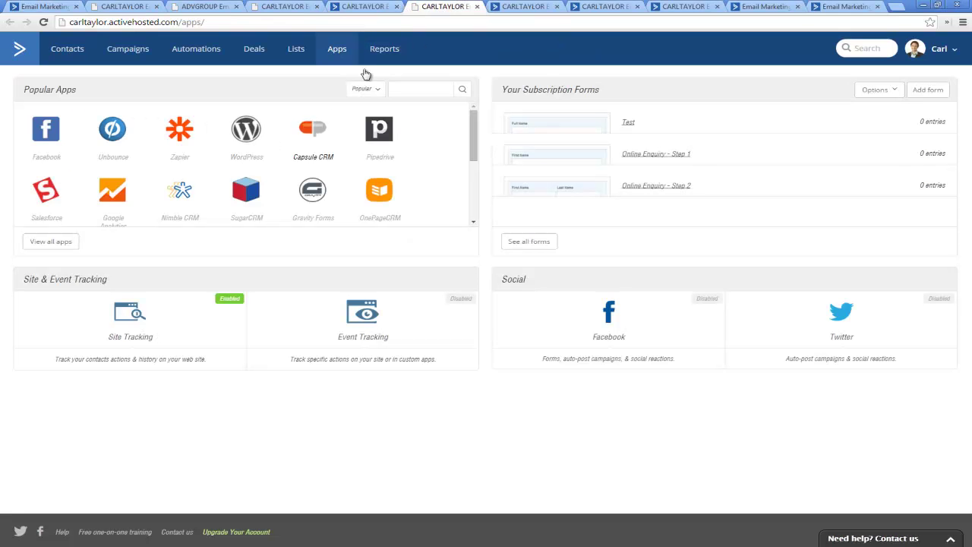
pyautogui.click(368, 6)
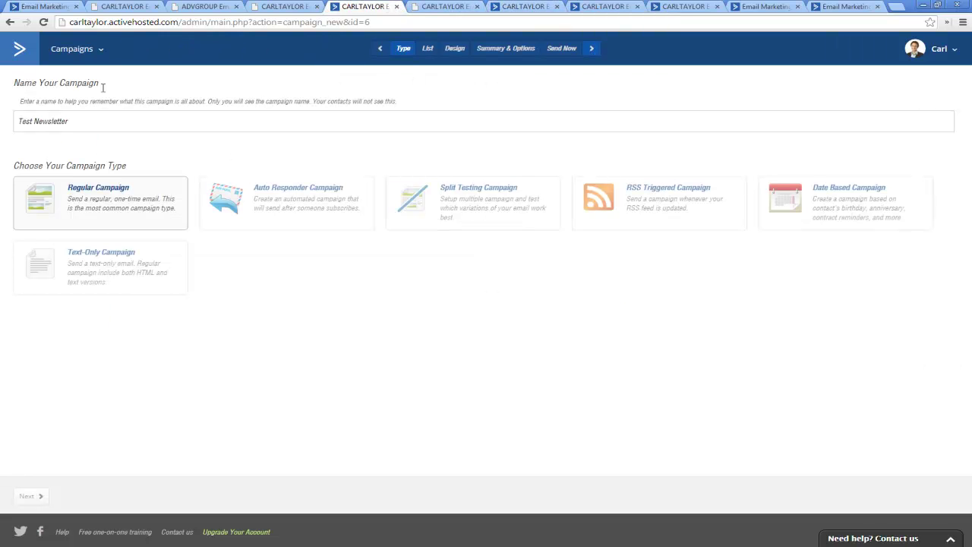
# Step: Switch to the automations and create a new one that starts when a contact submits the form "Online Enquiry - Step 1"
pyautogui.moveTo(72, 49)
pyautogui.click(62, 97)
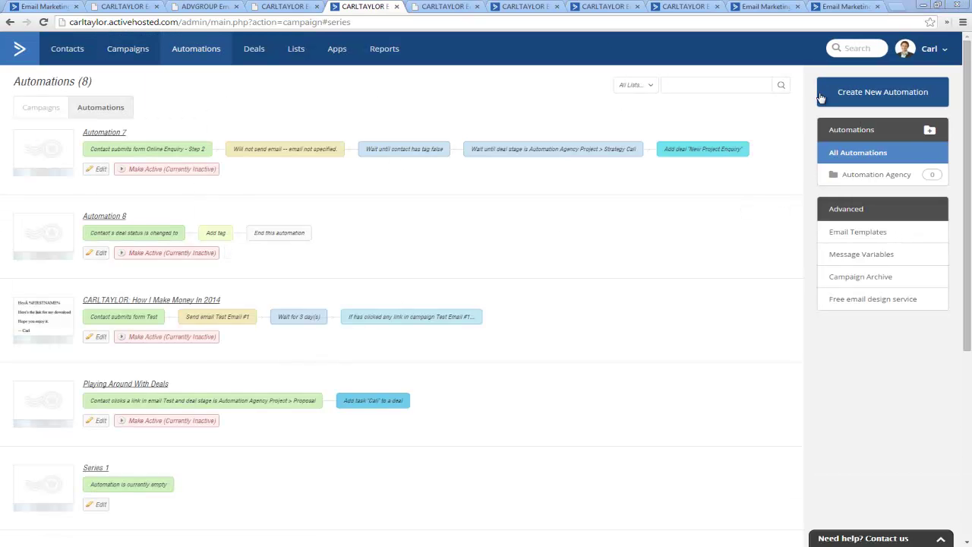
pyautogui.click(215, 232)
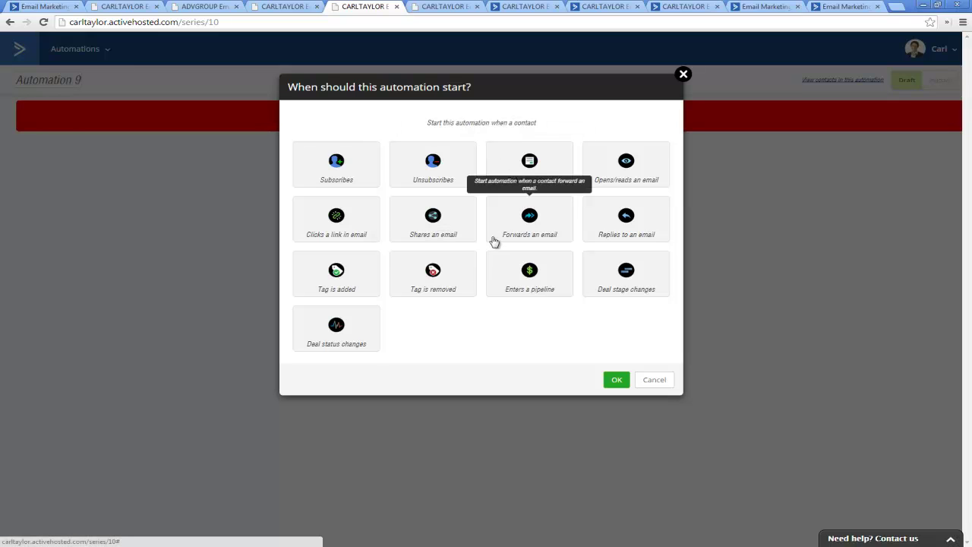
pyautogui.click(531, 164)
pyautogui.click(347, 142)
pyautogui.click(361, 171)
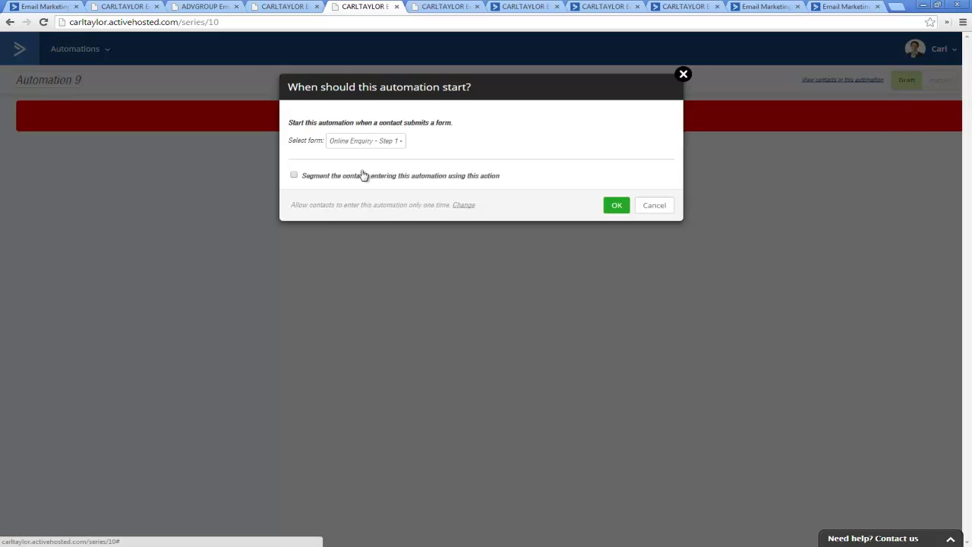
pyautogui.click(617, 205)
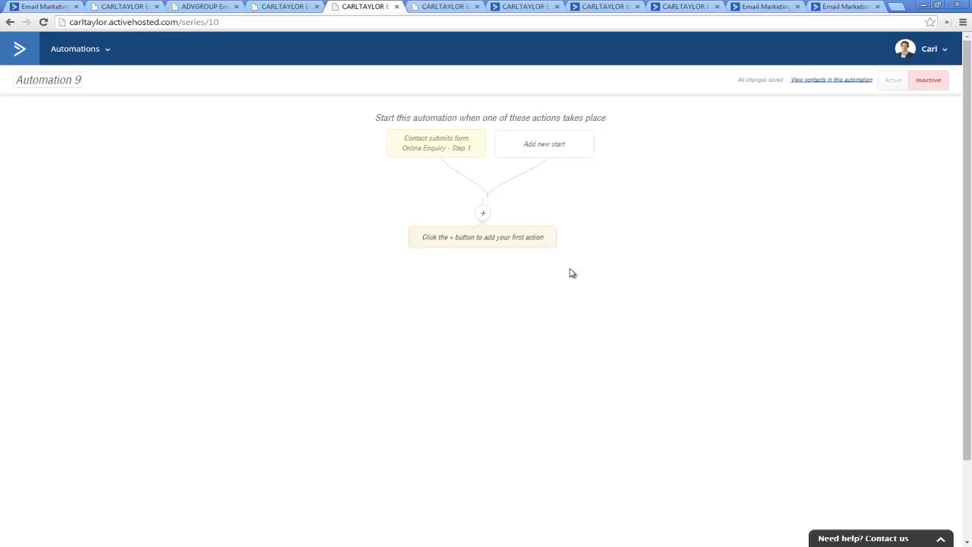
# Step: Add a send email action as the automation's first action, leaving its email unspecified
pyautogui.click(483, 216)
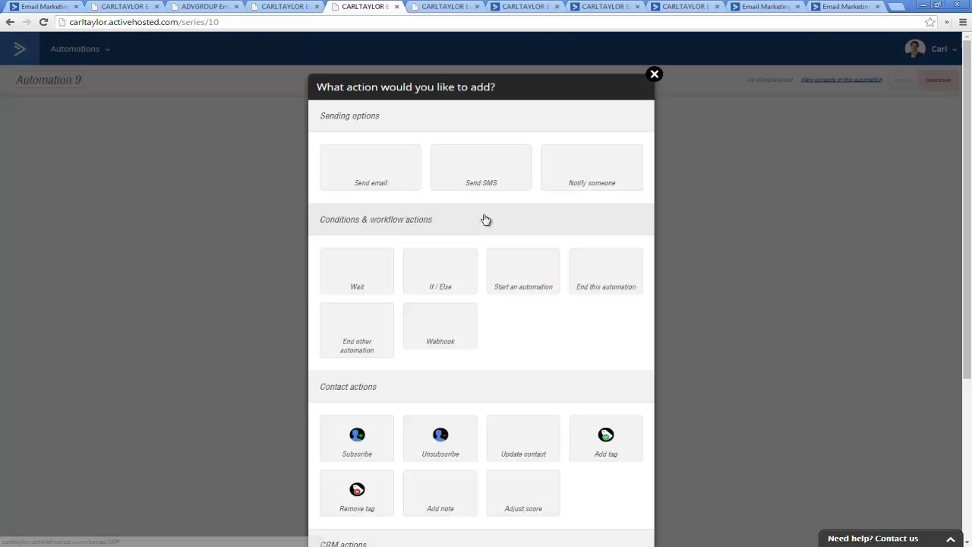
pyautogui.click(370, 182)
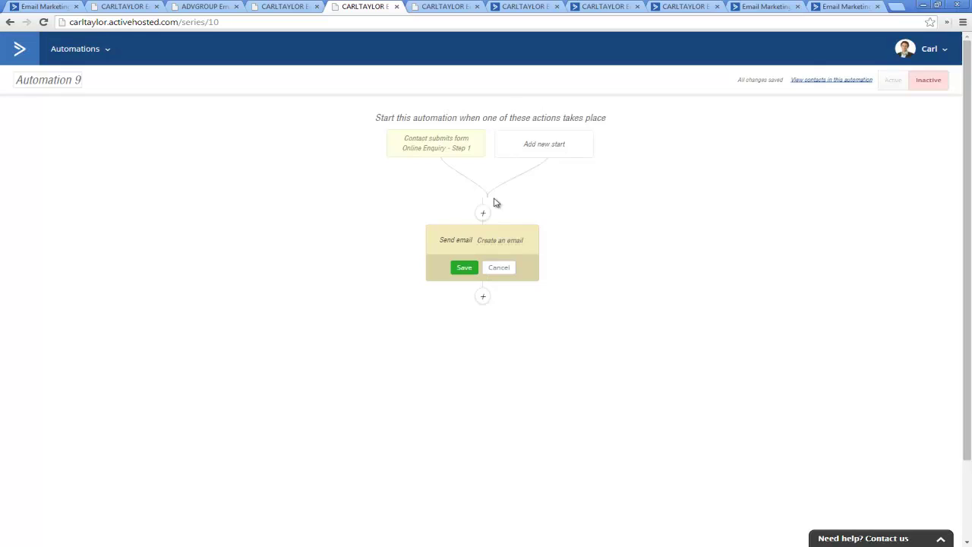
pyautogui.click(472, 272)
pyautogui.click(623, 156)
pyautogui.click(504, 267)
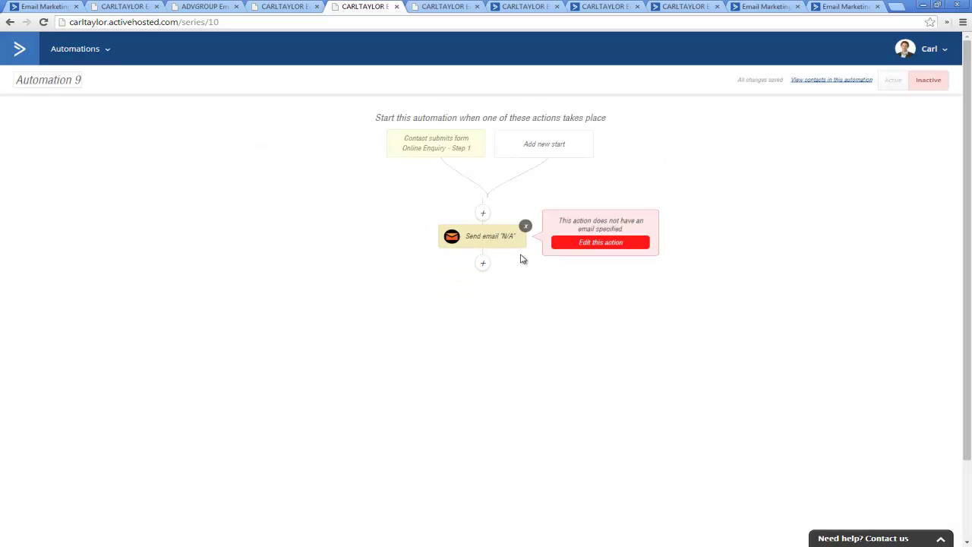
# Step: Add a wait of 5 days below the send email action
pyautogui.click(481, 266)
pyautogui.click(358, 273)
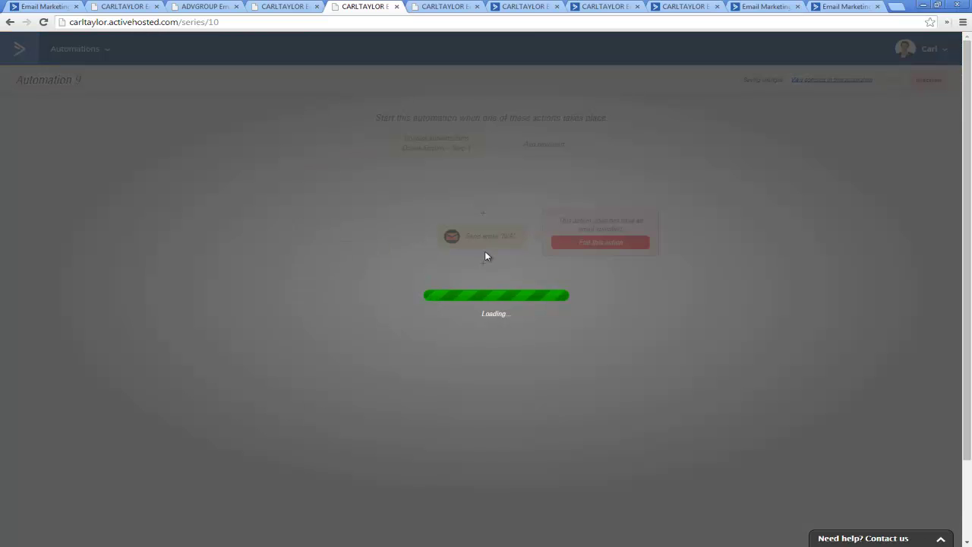
pyautogui.write('6')
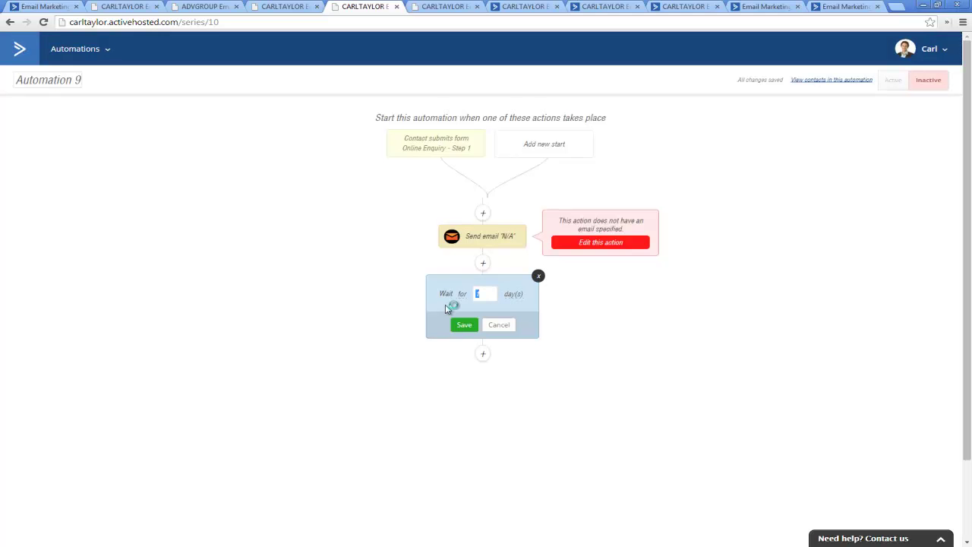
pyautogui.click(463, 325)
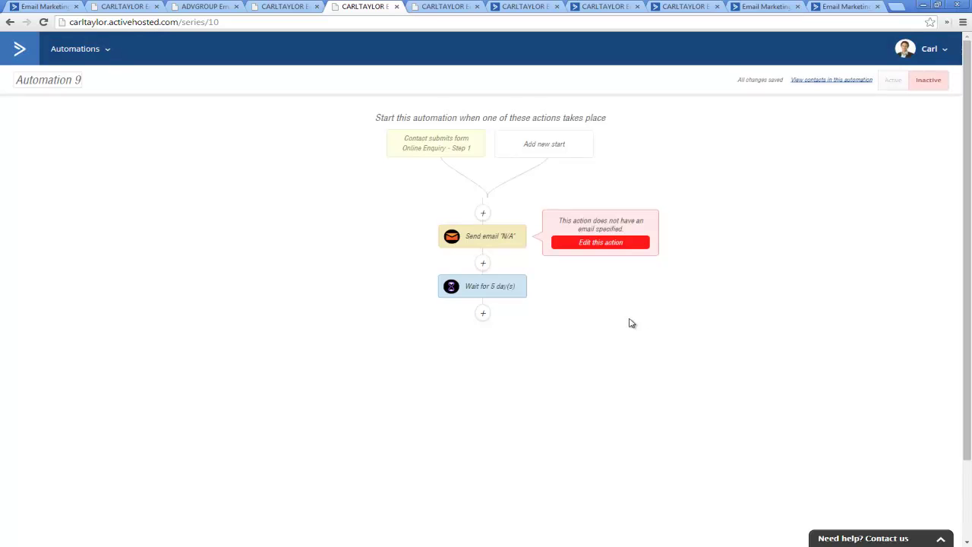
# Step: Add a second send email action below the 5-day wait, without creating its email
pyautogui.click(483, 312)
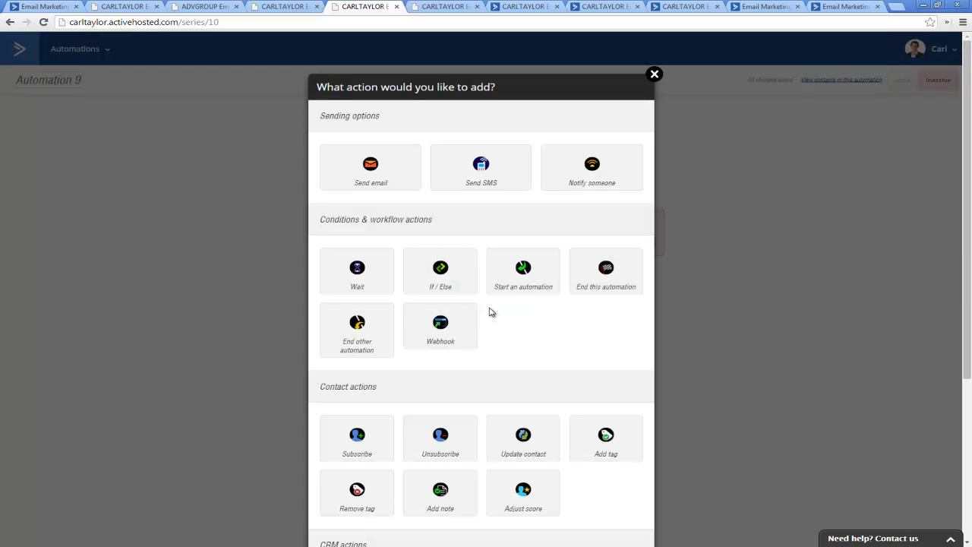
pyautogui.click(386, 179)
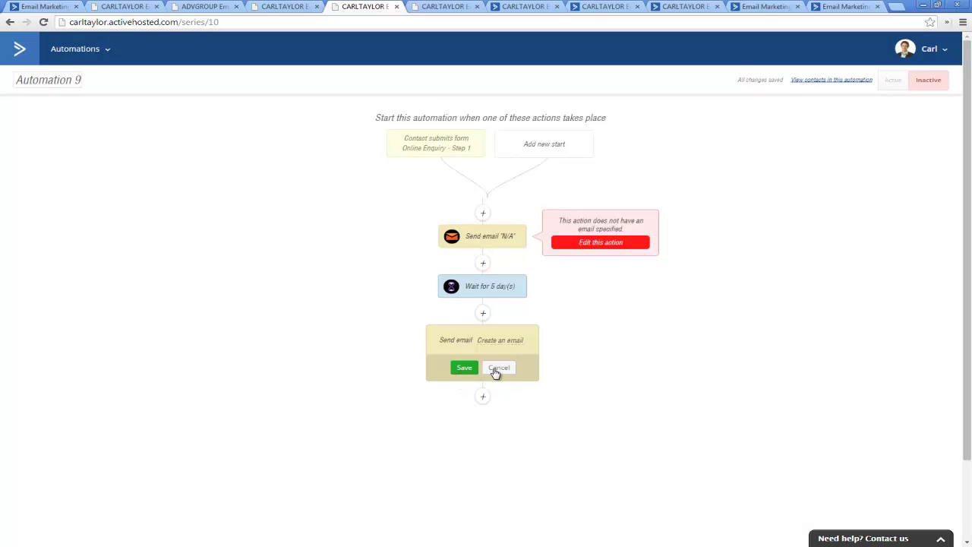
pyautogui.click(497, 368)
# Step: Add a conditional wait below the second email that lasts until the contact has clicked on any link in any campaign
pyautogui.click(484, 365)
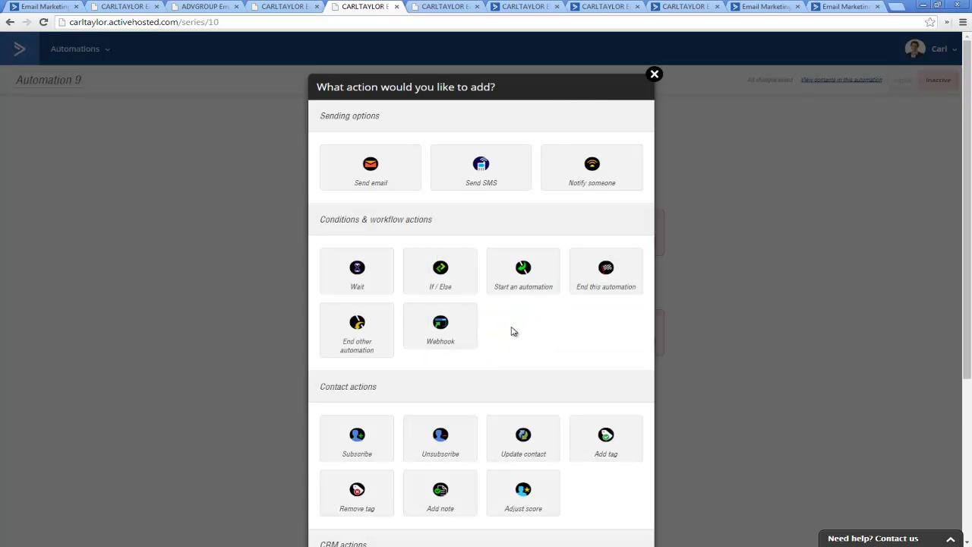
pyautogui.click(359, 281)
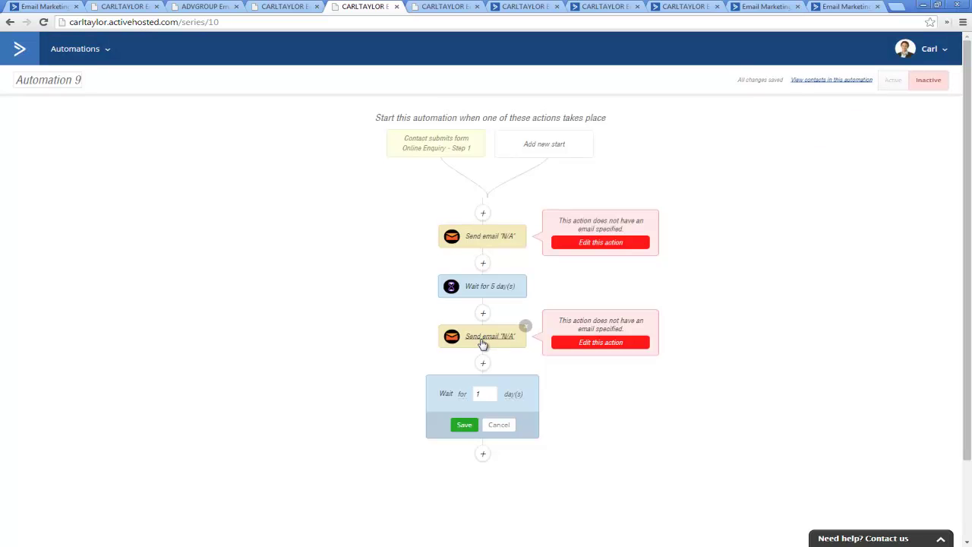
pyautogui.click(463, 395)
pyautogui.click(402, 422)
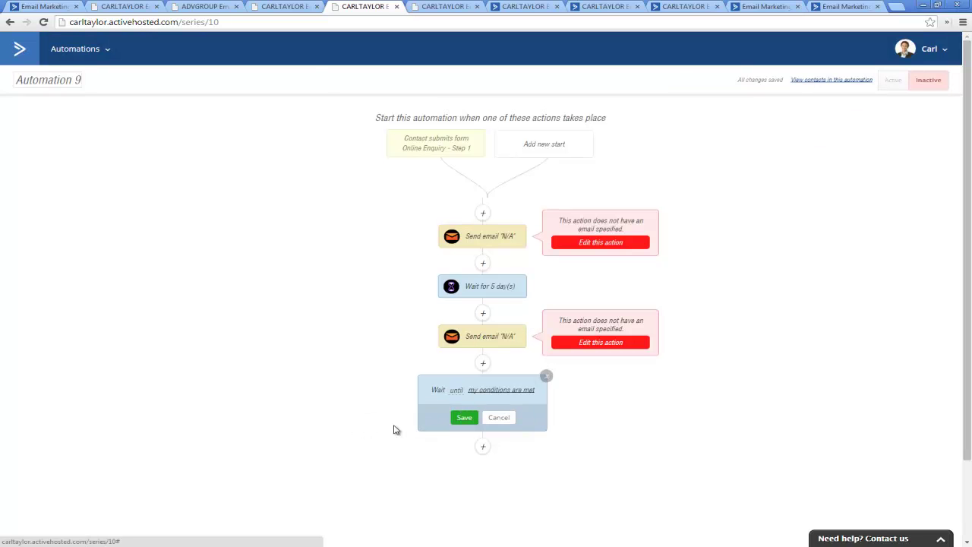
pyautogui.click(497, 392)
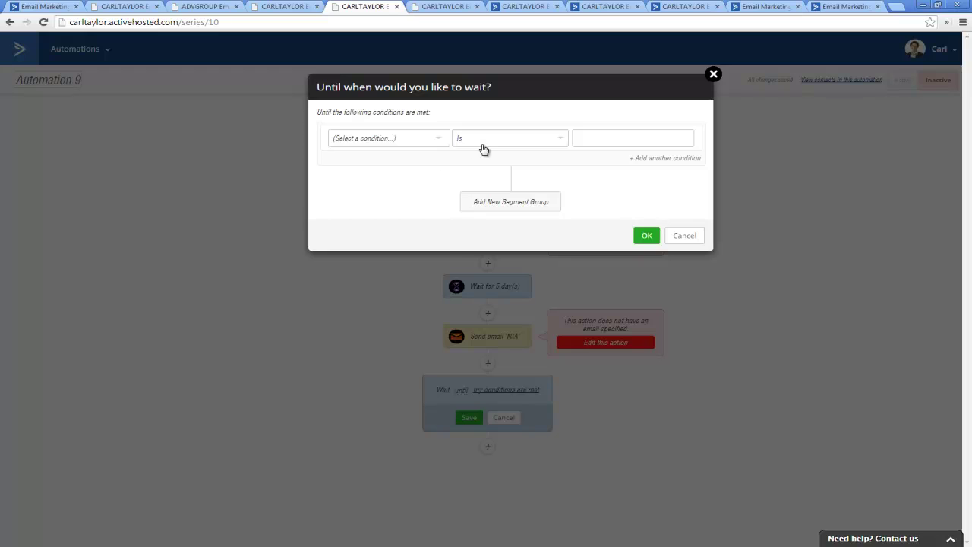
pyautogui.click(431, 139)
pyautogui.click(354, 192)
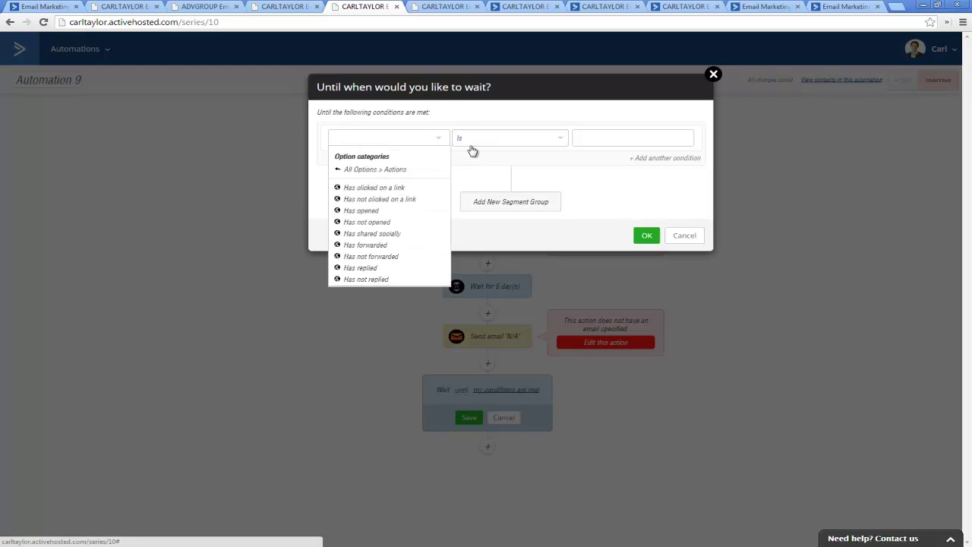
pyautogui.click(376, 190)
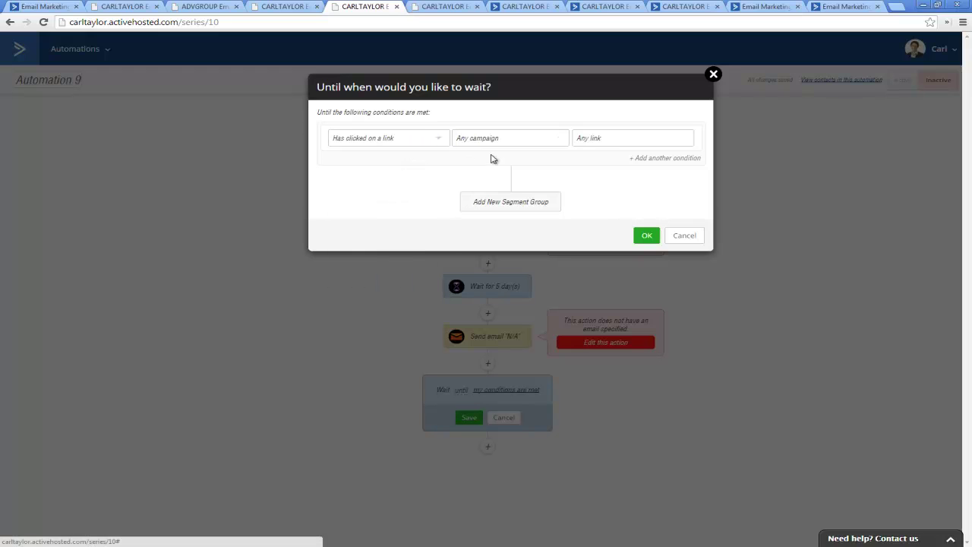
pyautogui.click(541, 145)
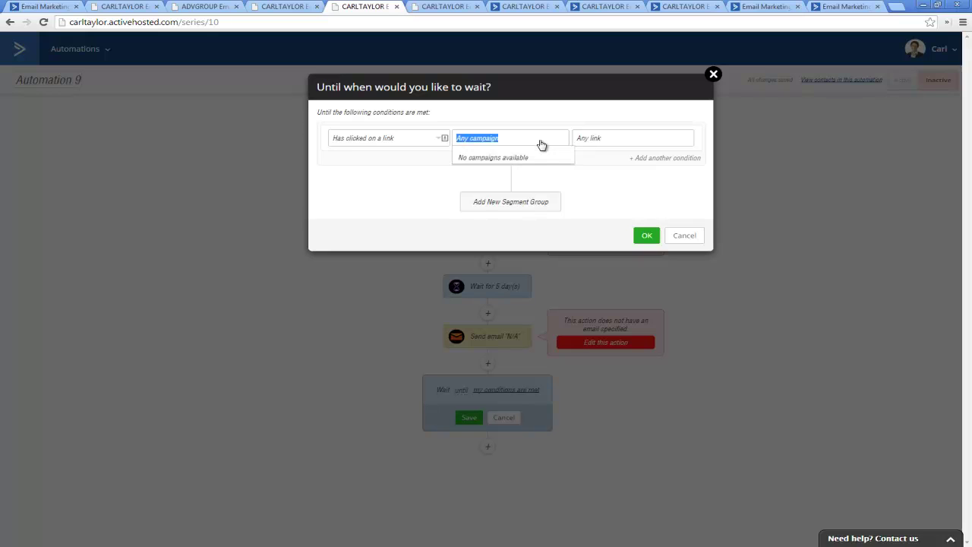
pyautogui.click(607, 139)
pyautogui.click(646, 236)
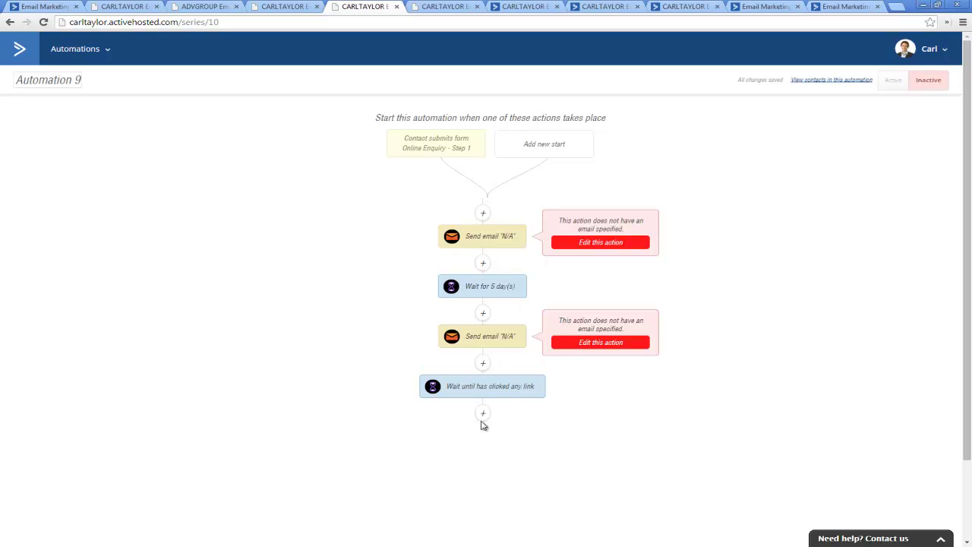
# Step: Add a deal action titled "Hot Prospect" below the conditional wait, keeping the default pipeline, stage and owner
pyautogui.scroll(-1, 543, 413)
pyautogui.click(483, 363)
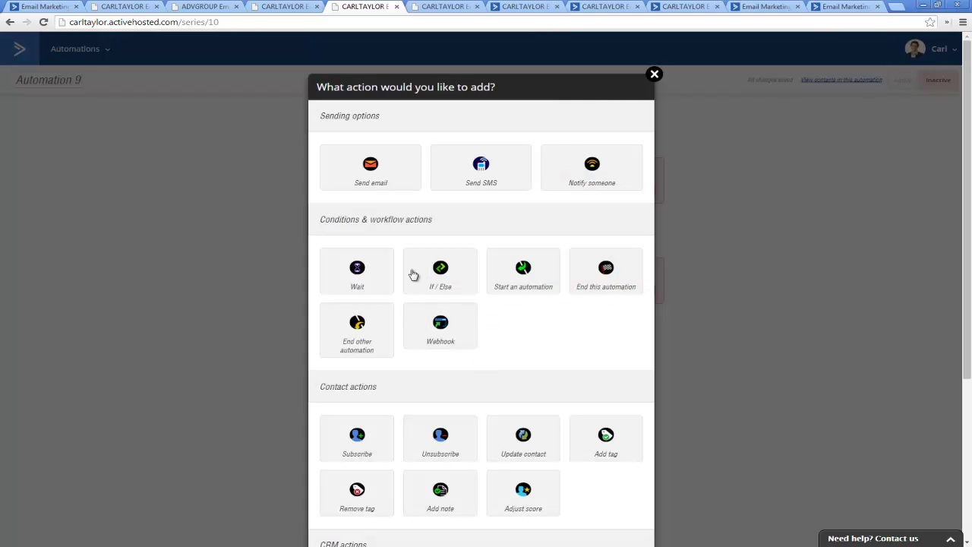
pyautogui.scroll(-3, 498, 413)
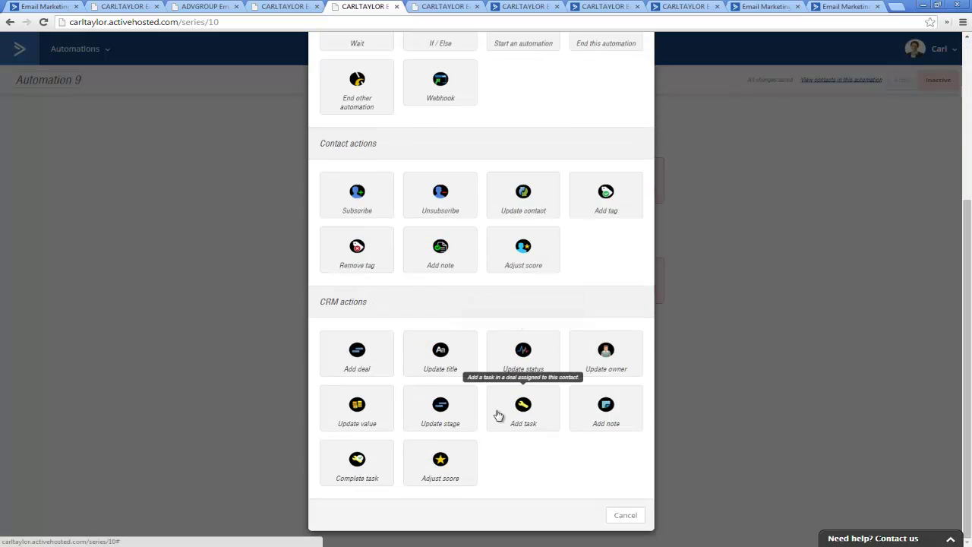
pyautogui.click(363, 357)
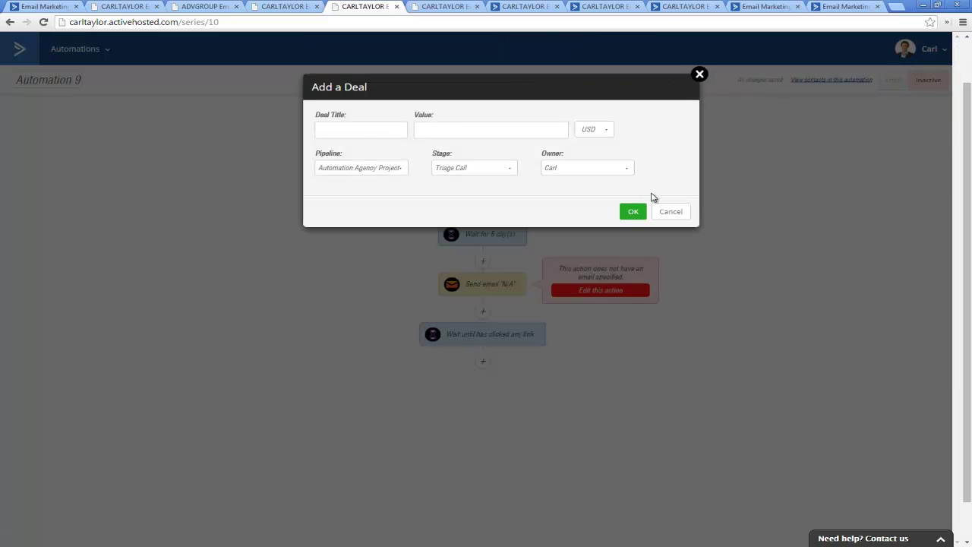
pyautogui.write('Hot Prospect5')
pyautogui.click(632, 211)
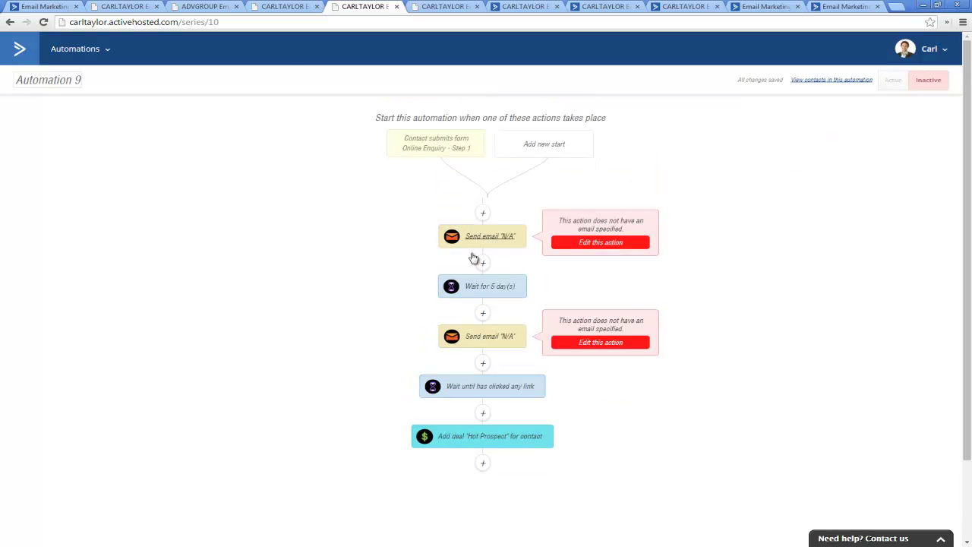
# Step: Examine the actions that could follow the "Hot Prospect" deal, close the list without choosing one, and review the automation sequence
pyautogui.scroll(-2, 473, 259)
pyautogui.click(486, 367)
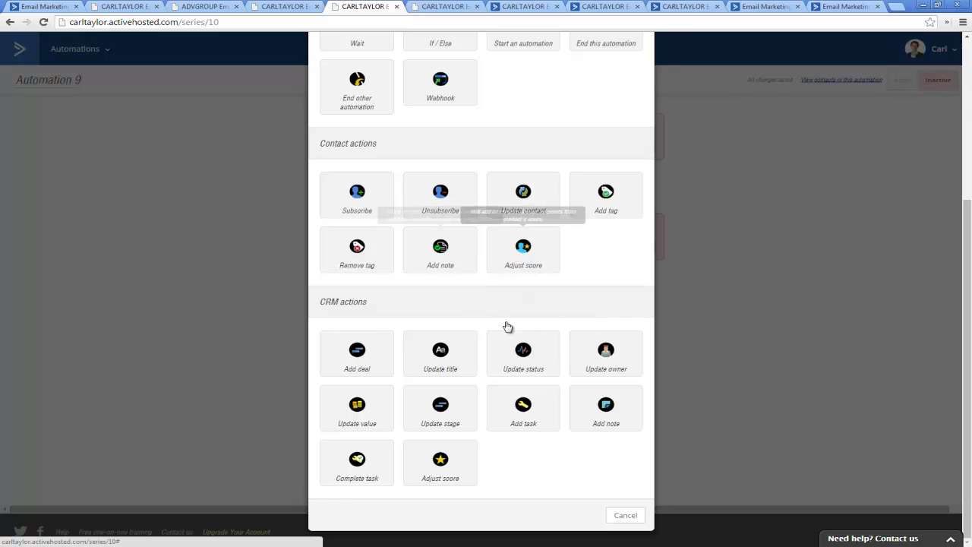
pyautogui.scroll(3, 465, 338)
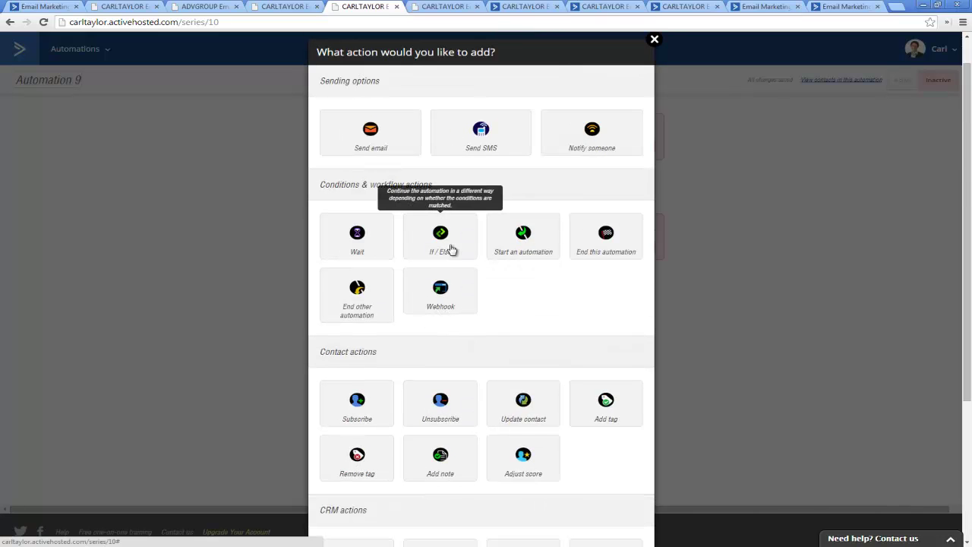
pyautogui.click(654, 39)
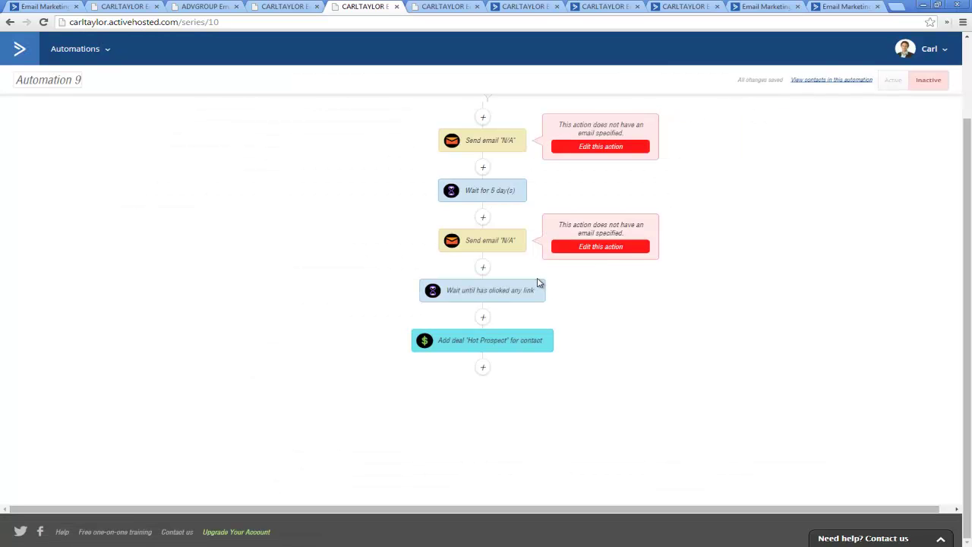
pyautogui.scroll(2, 505, 308)
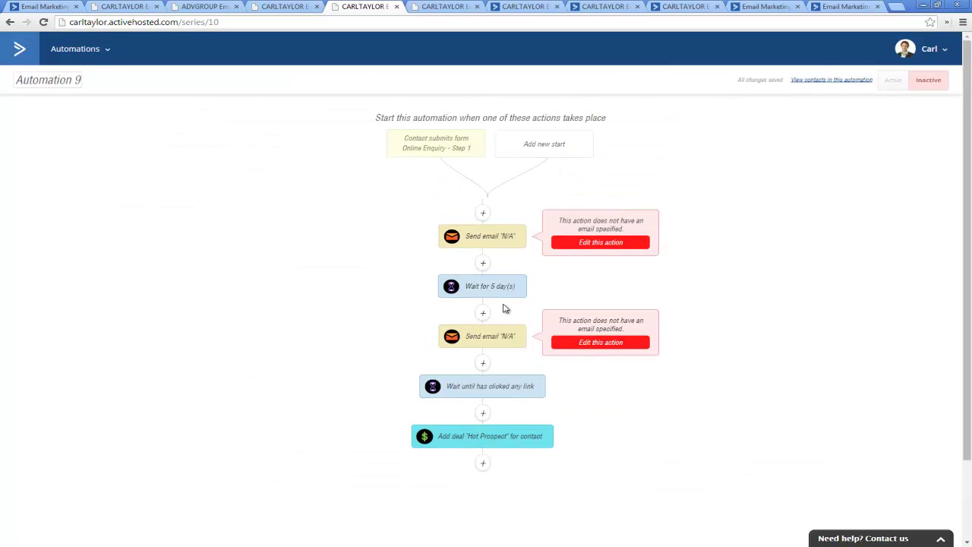
pyautogui.scroll(-2, 377, 366)
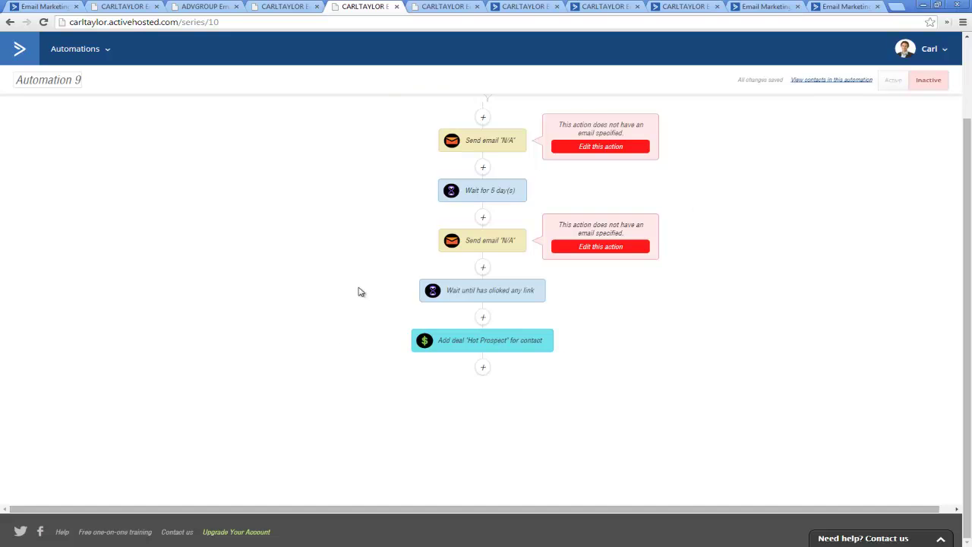
pyautogui.scroll(2, 425, 243)
pyautogui.scroll(-2, 630, 269)
pyautogui.scroll(2, 615, 275)
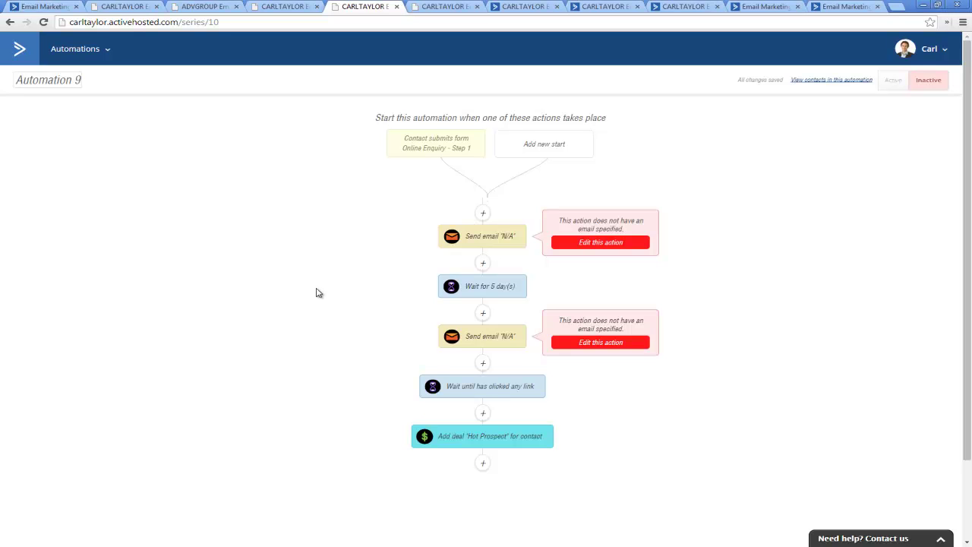
# Step: Look through the contact and CRM actions that could be inserted after the 5-day wait, without adding any
pyautogui.click(483, 312)
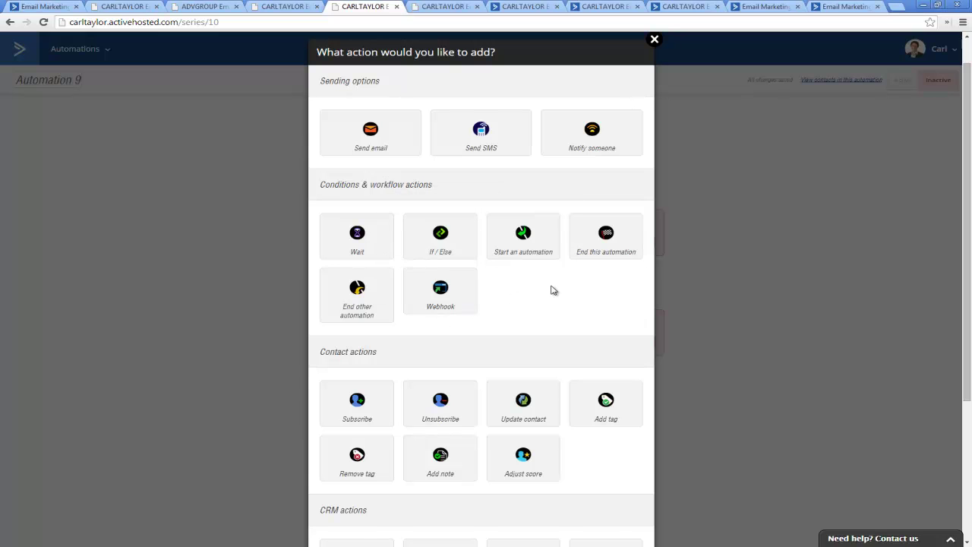
pyautogui.scroll(-2, 552, 290)
pyautogui.scroll(-2, 397, 247)
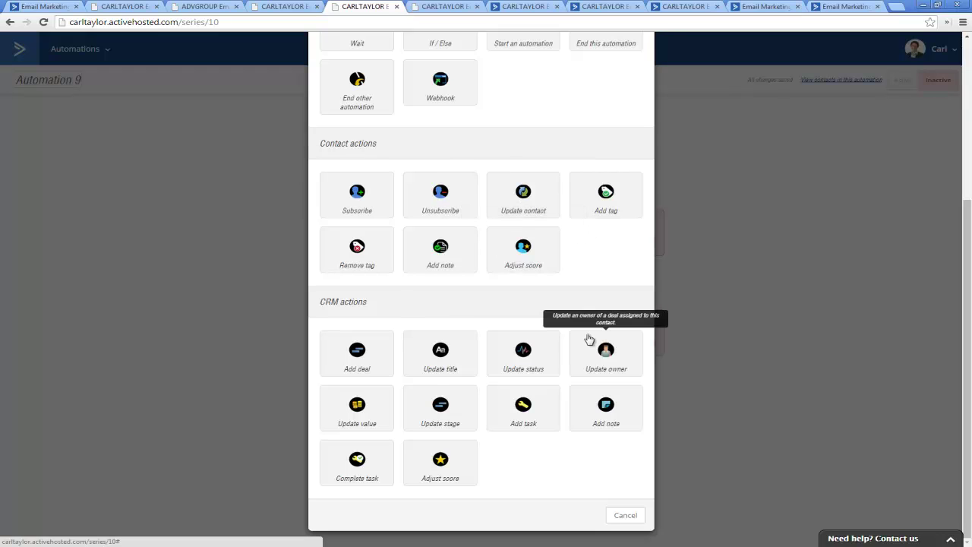
pyautogui.scroll(2, 577, 319)
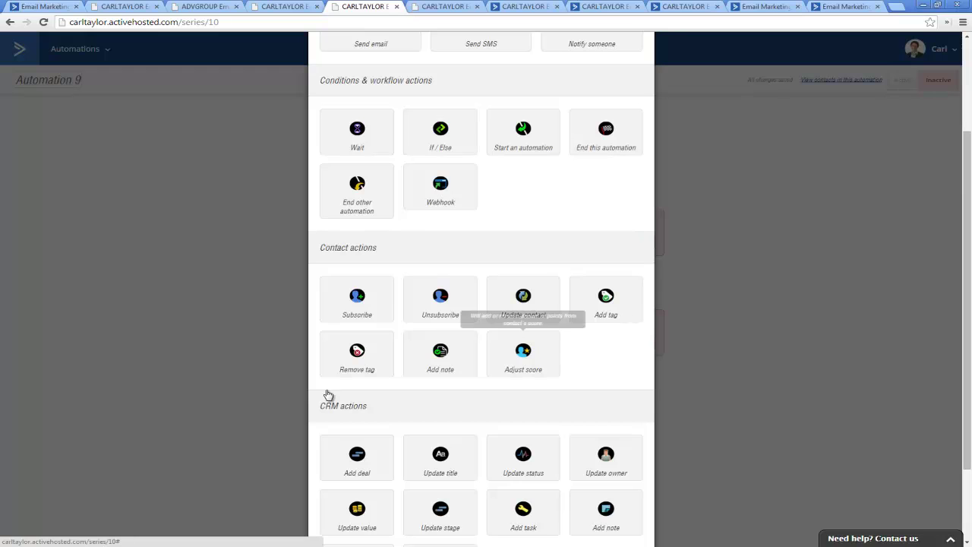
pyautogui.scroll(-2, 351, 383)
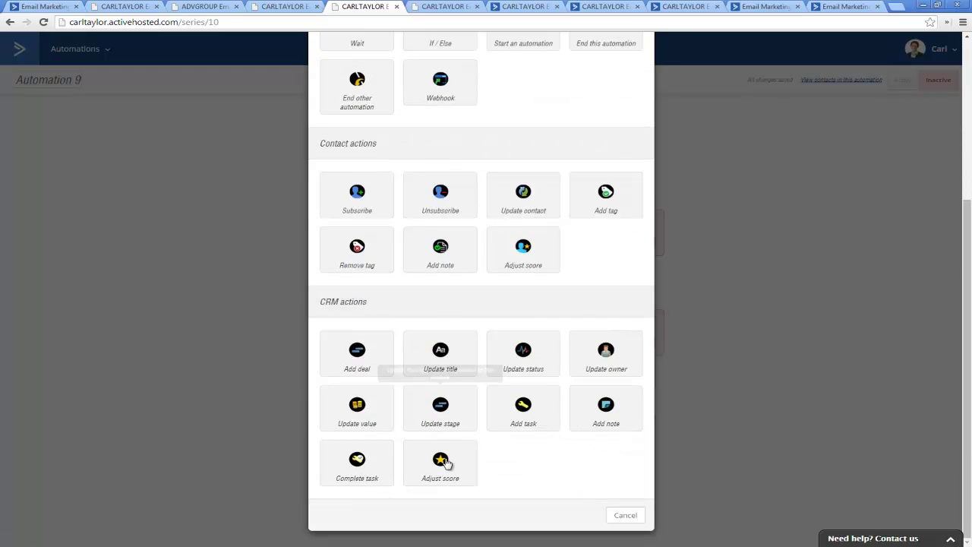
pyautogui.click(626, 517)
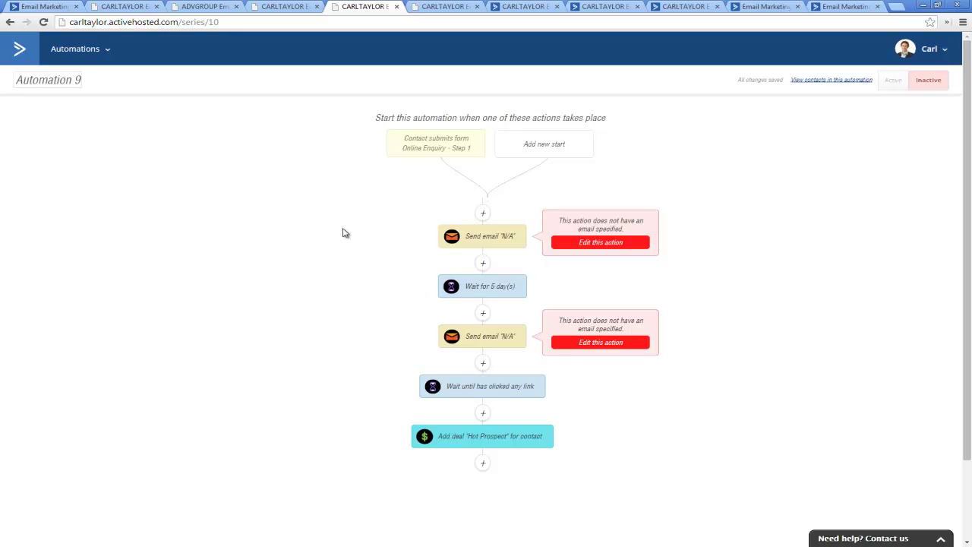
pyautogui.scroll(-3, 275, 260)
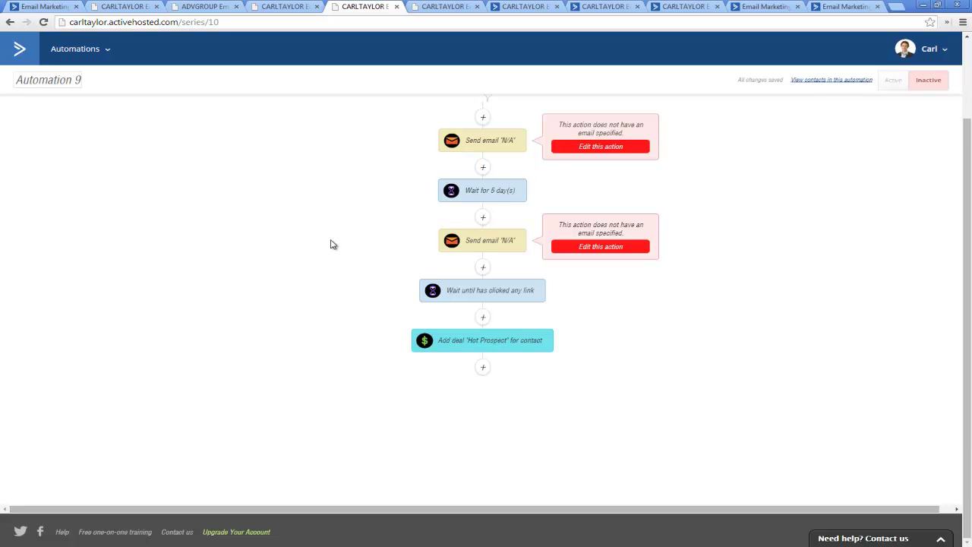
pyautogui.scroll(2, 330, 244)
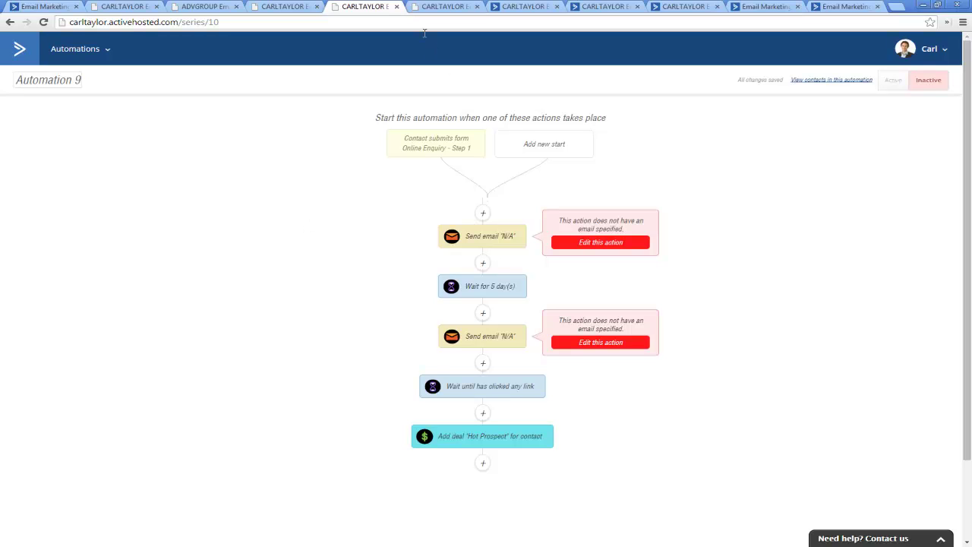
# Step: Switch to the Apps page and look through the popular app integrations
pyautogui.click(444, 6)
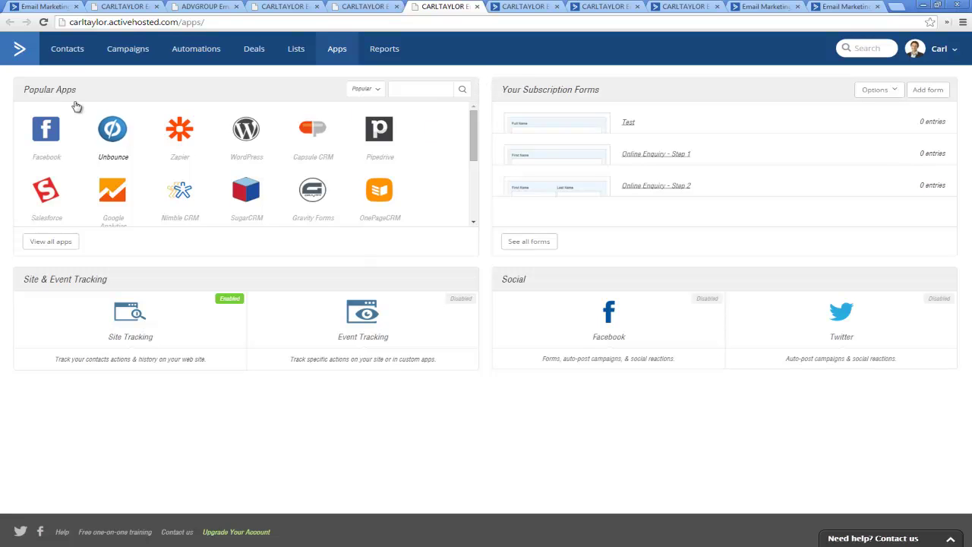
pyautogui.click(117, 144)
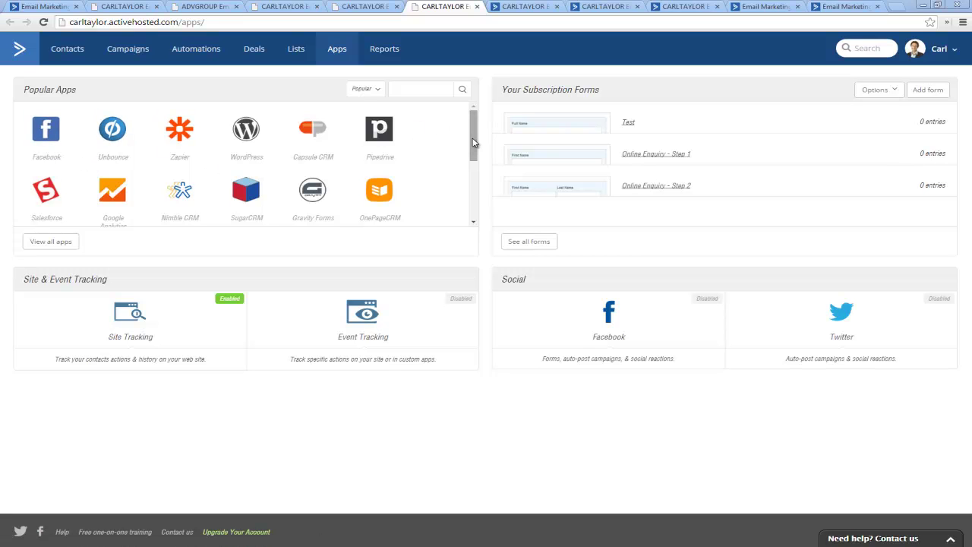
pyautogui.moveTo(471, 147); pyautogui.dragTo(472, 195)
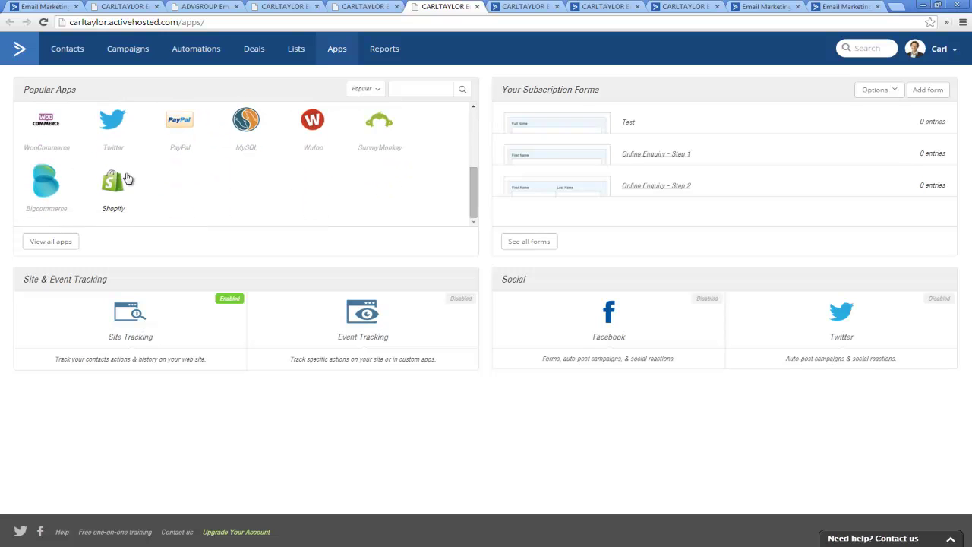
pyautogui.scroll(5, 304, 182)
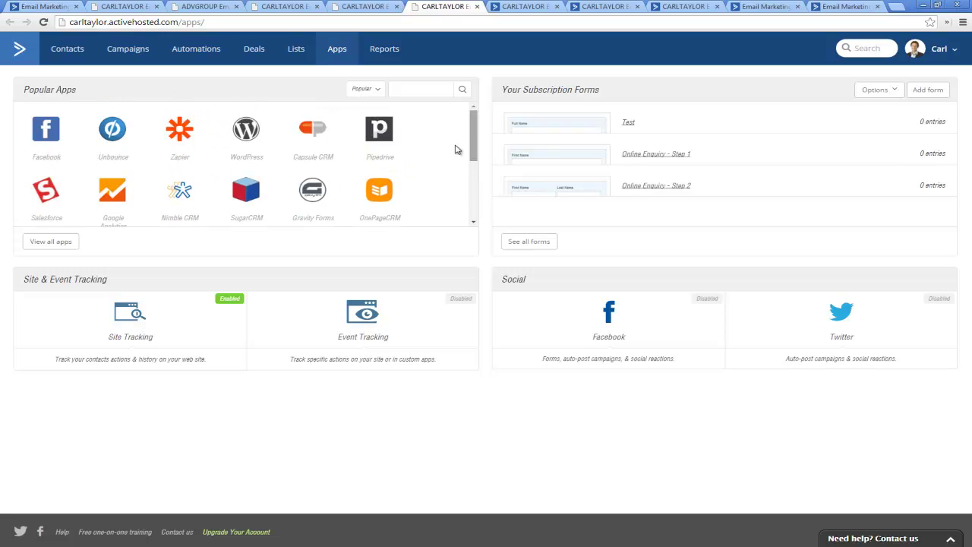
pyautogui.scroll(-3, 376, 148)
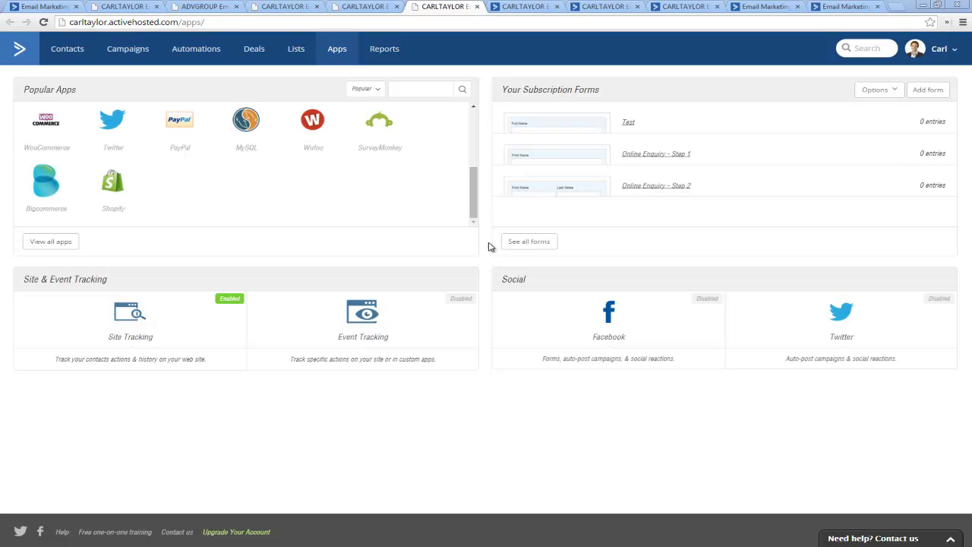
pyautogui.scroll(3, 478, 214)
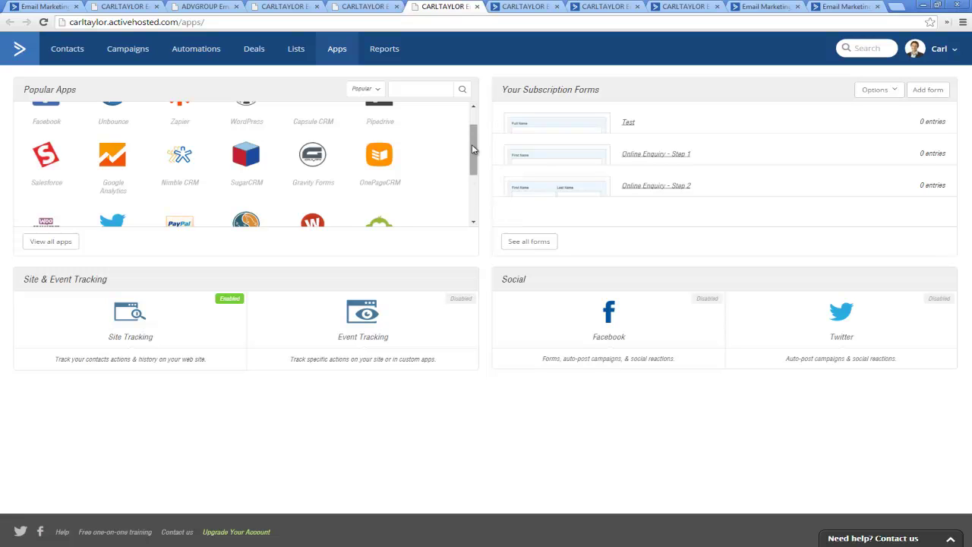
pyautogui.moveTo(471, 144); pyautogui.dragTo(479, 126)
pyautogui.click(246, 133)
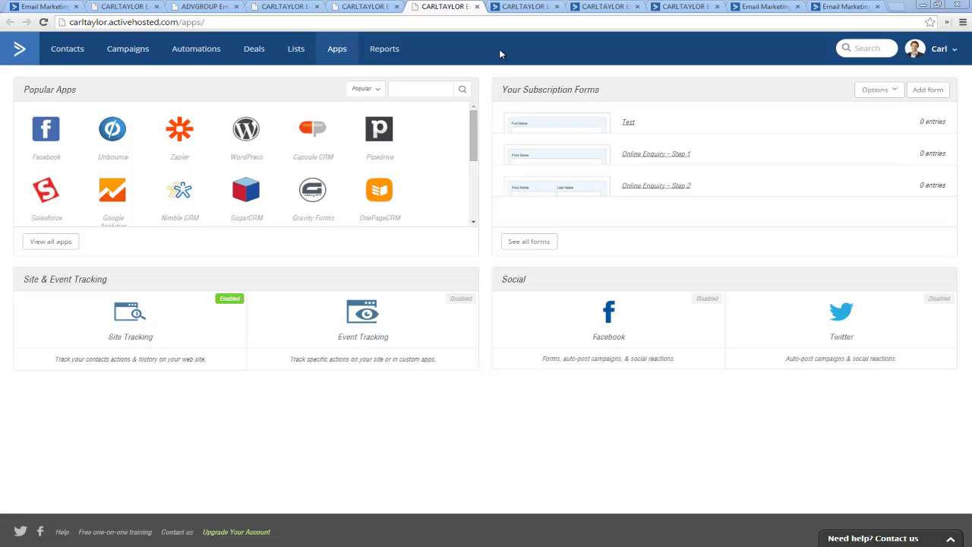
# Step: Create a new subscription form named "Test" for the list "AA Online Enquiries - Step 1"
pyautogui.click(524, 6)
pyautogui.moveTo(114, 159)
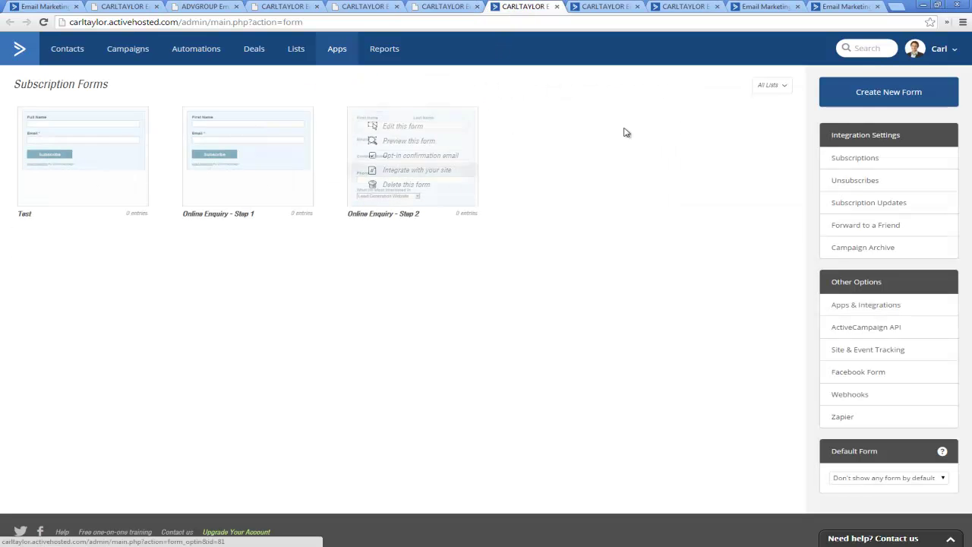
pyautogui.click(874, 99)
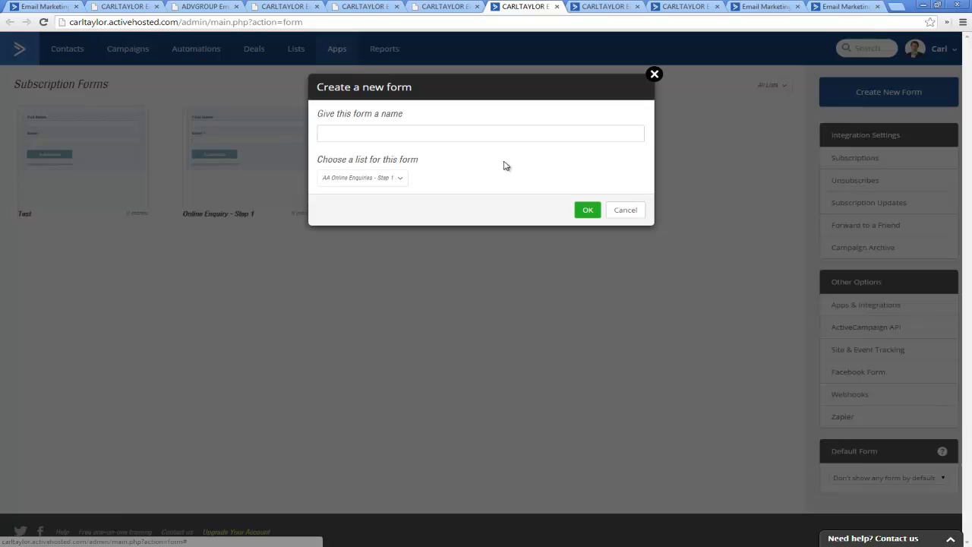
pyautogui.write('Test')
pyautogui.click(589, 211)
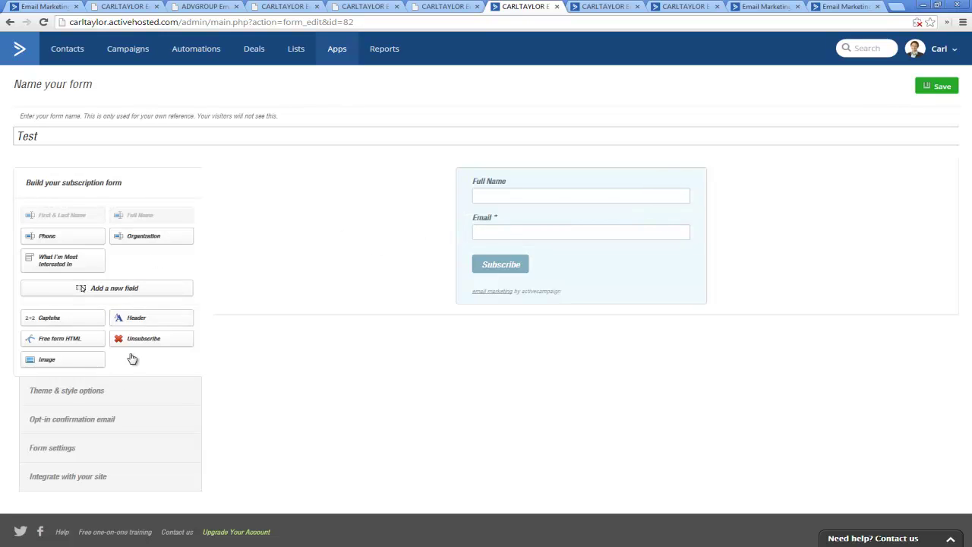
# Step: Apply the plain theme with no background and a grey Subscribe button to the Test form
pyautogui.click(99, 391)
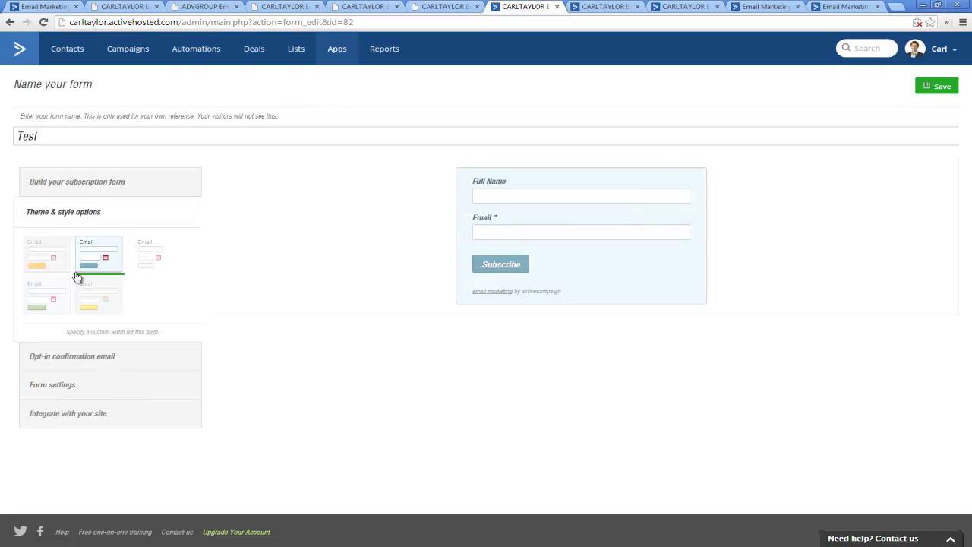
pyautogui.click(145, 266)
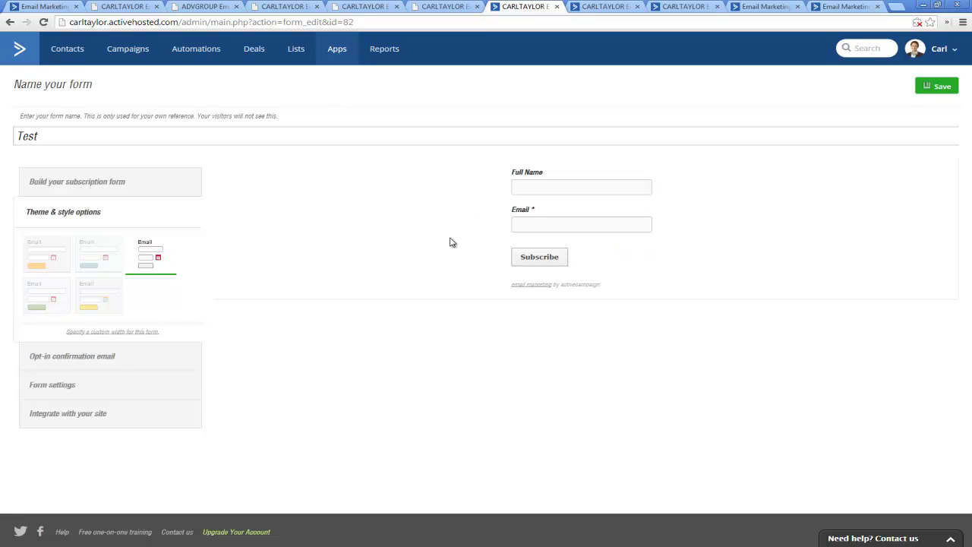
# Step: Examine the Test form's opt-in confirmation email and its option to send a confirmation, leaving that option enabled
pyautogui.click(71, 364)
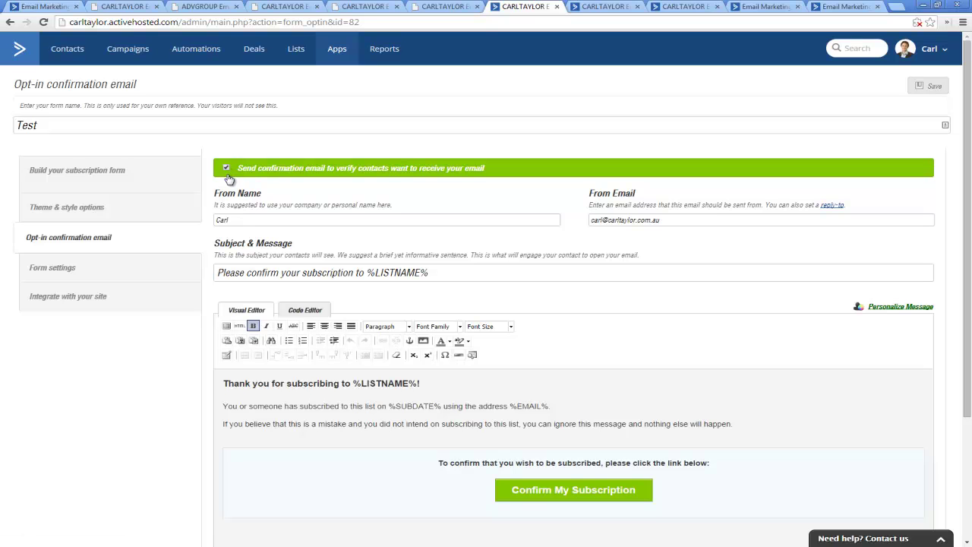
pyautogui.click(226, 168)
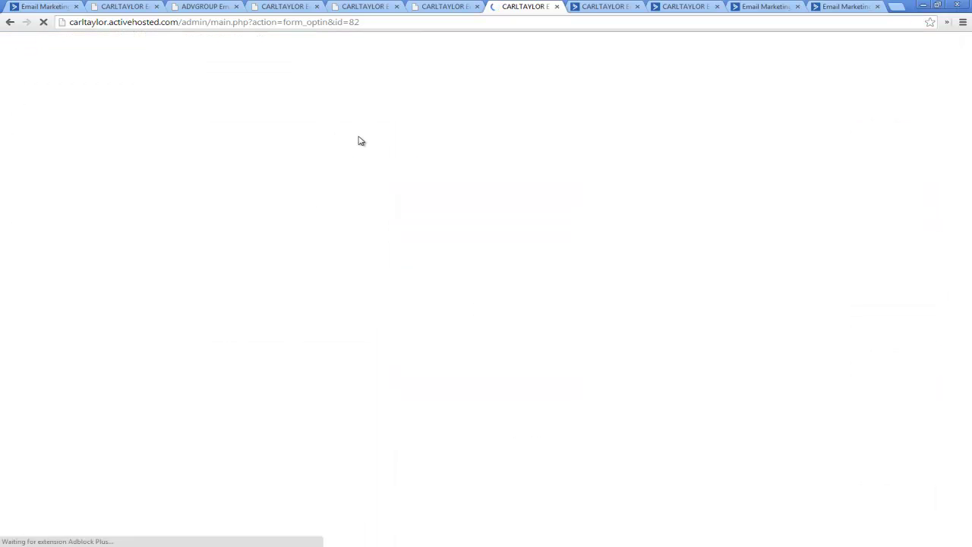
pyautogui.click(227, 168)
pyautogui.scroll(-1, 432, 337)
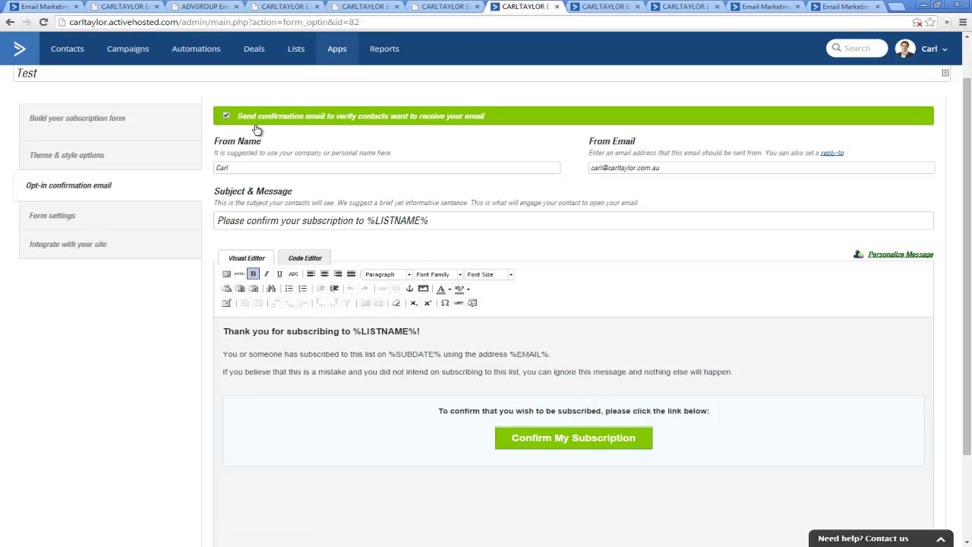
pyautogui.scroll(1, 259, 106)
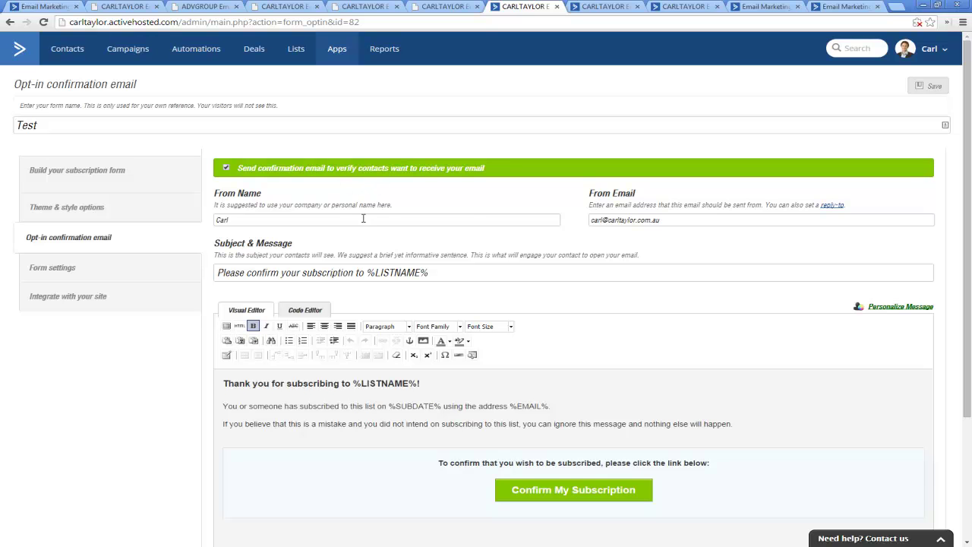
# Step: Review the Test form's subscription settings and open its site integration link and embeddable HTML
pyautogui.click(68, 271)
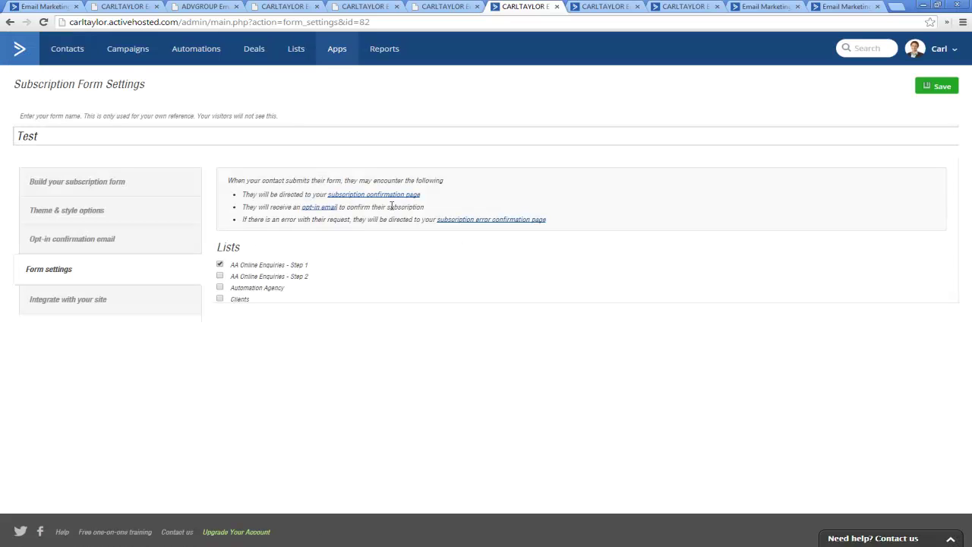
pyautogui.click(78, 300)
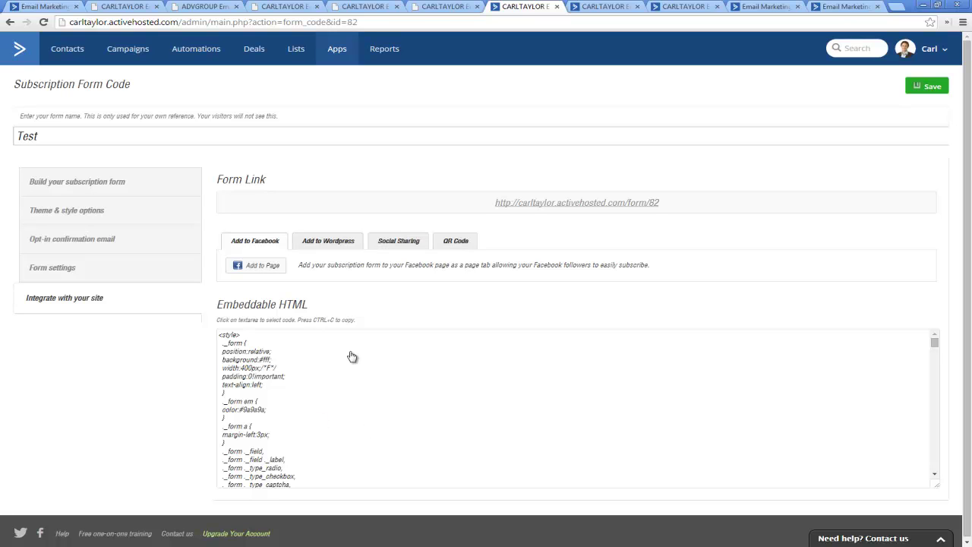
# Step: Select the Test form's embeddable HTML and open the hosted form through its form link
pyautogui.click(271, 385)
pyautogui.scroll(-1, 314, 367)
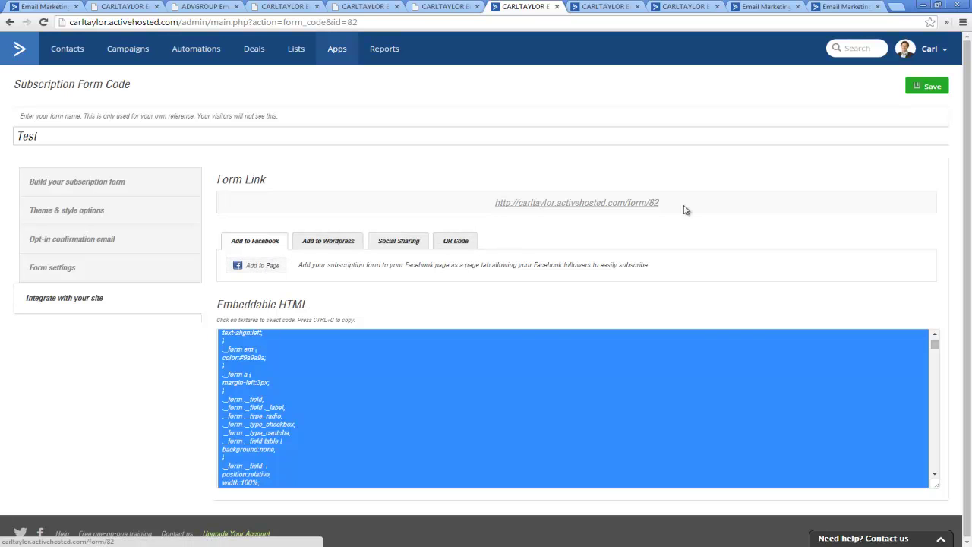
pyautogui.moveTo(687, 206); pyautogui.dragTo(451, 211)
pyautogui.click(614, 221)
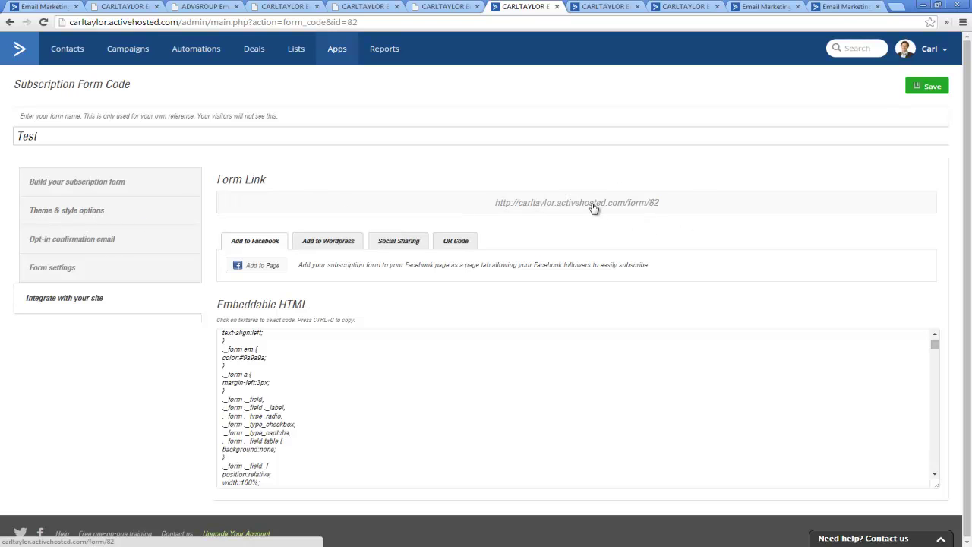
pyautogui.click(594, 209)
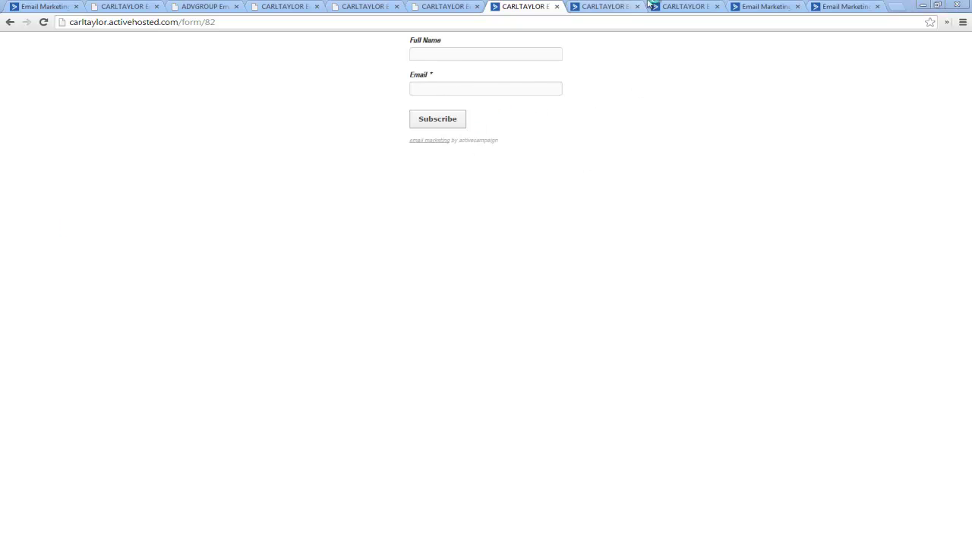
# Step: Select all contacts in the Clients list and export them to a CSV file
pyautogui.click(607, 6)
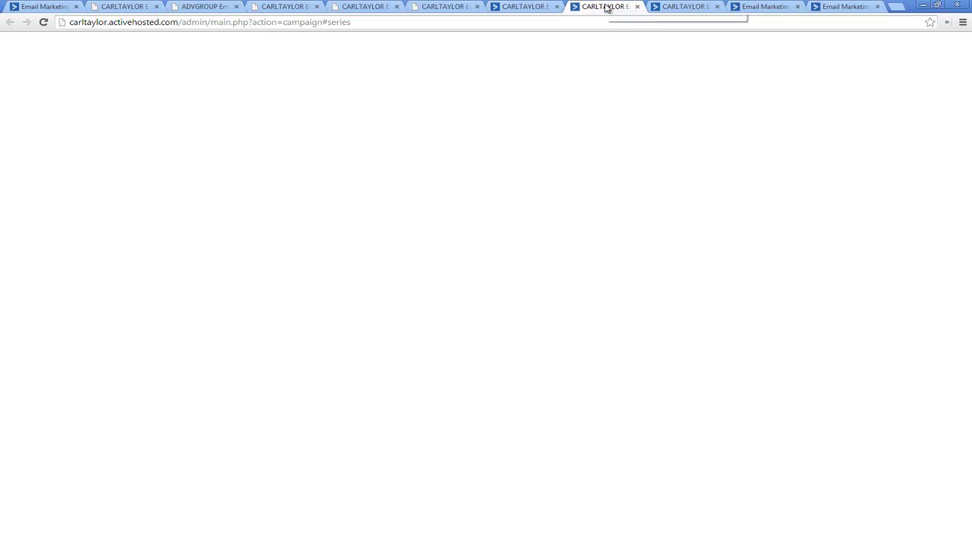
pyautogui.click(668, 7)
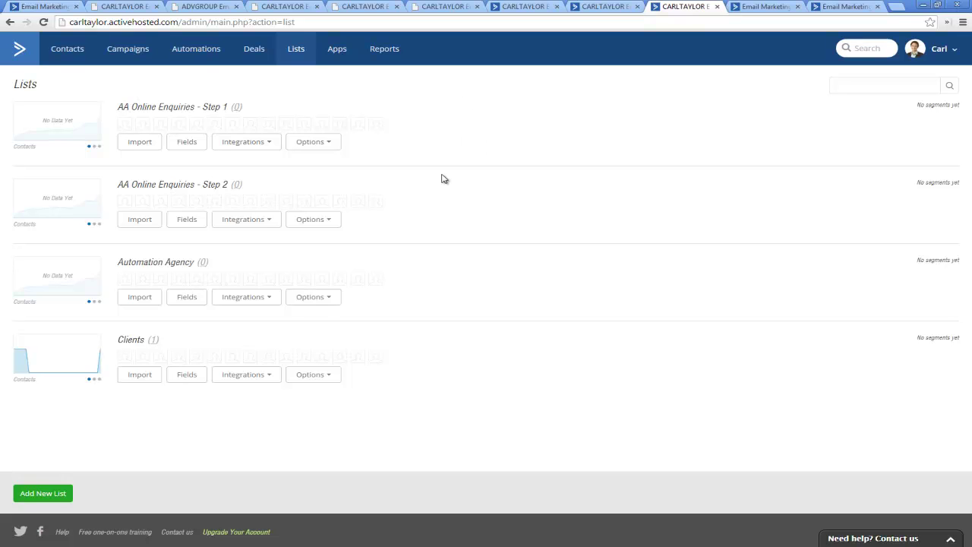
pyautogui.click(152, 344)
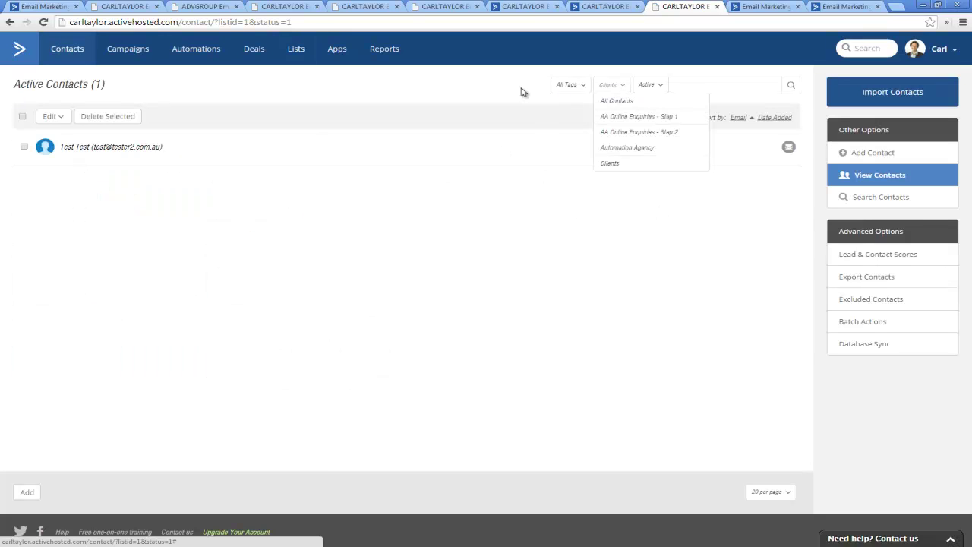
pyautogui.click(22, 116)
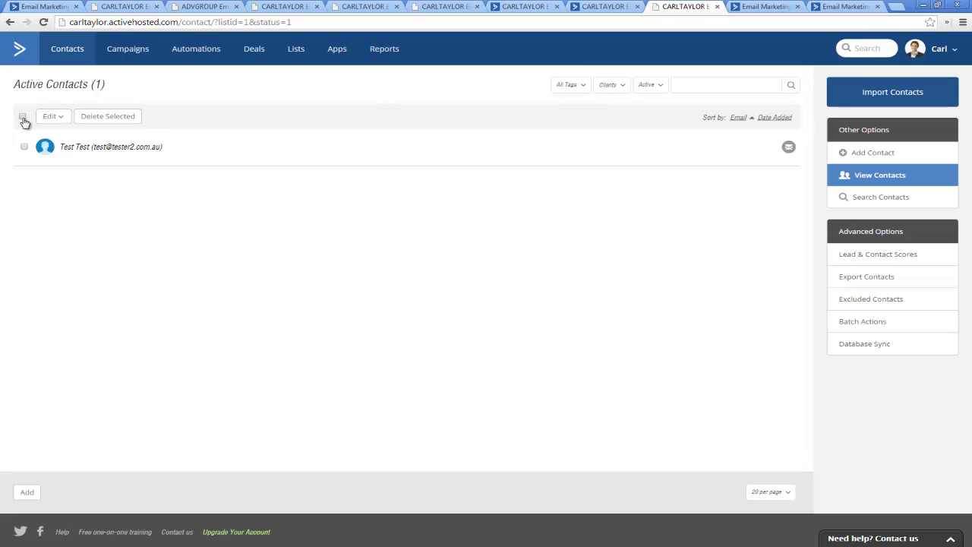
pyautogui.rightClick(874, 278)
pyautogui.click(855, 279)
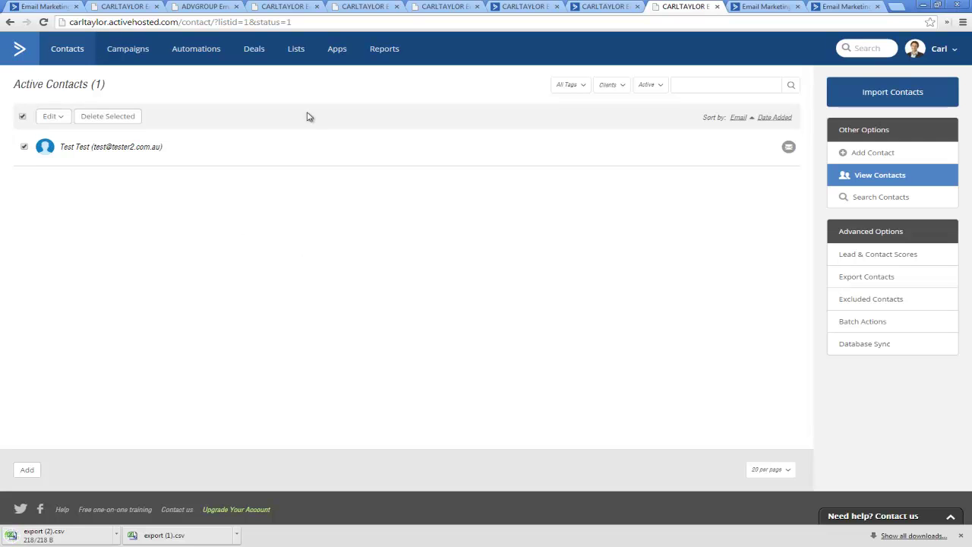
# Step: Review the site and event tracking options among the apps, and open the account's advanced settings
pyautogui.click(332, 51)
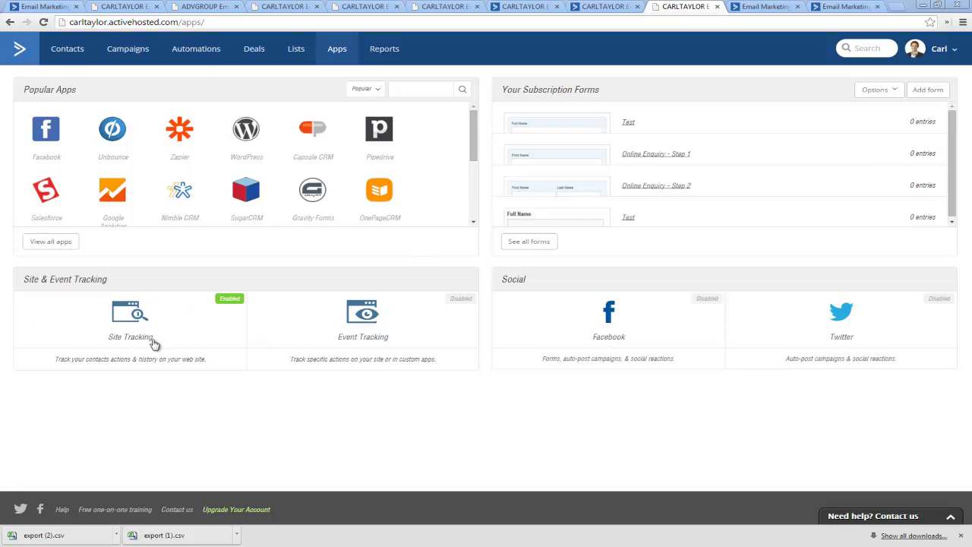
pyautogui.click(291, 319)
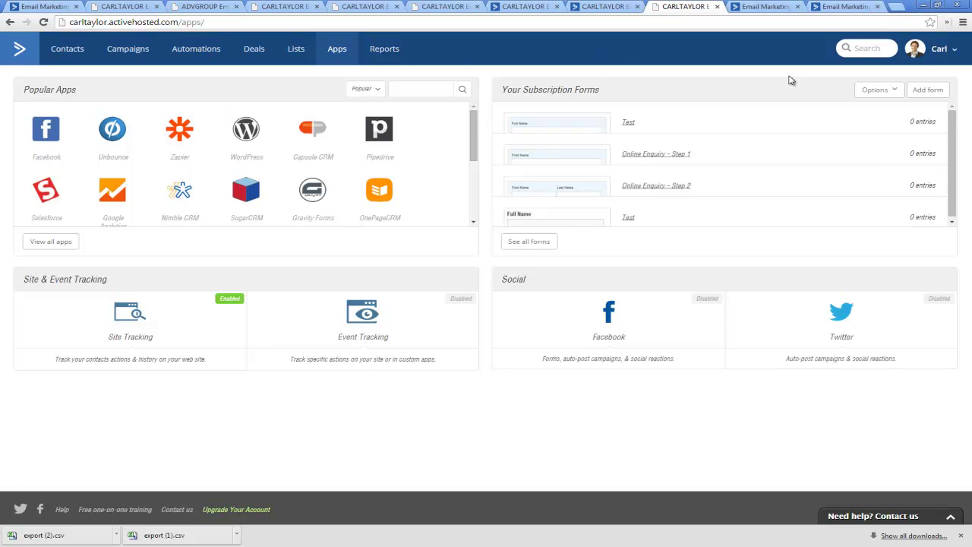
pyautogui.click(920, 58)
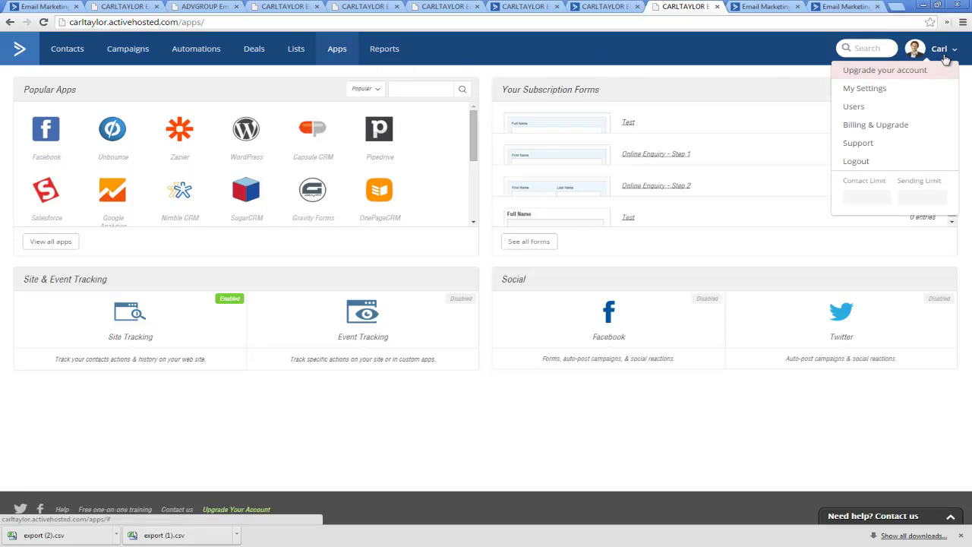
pyautogui.click(863, 89)
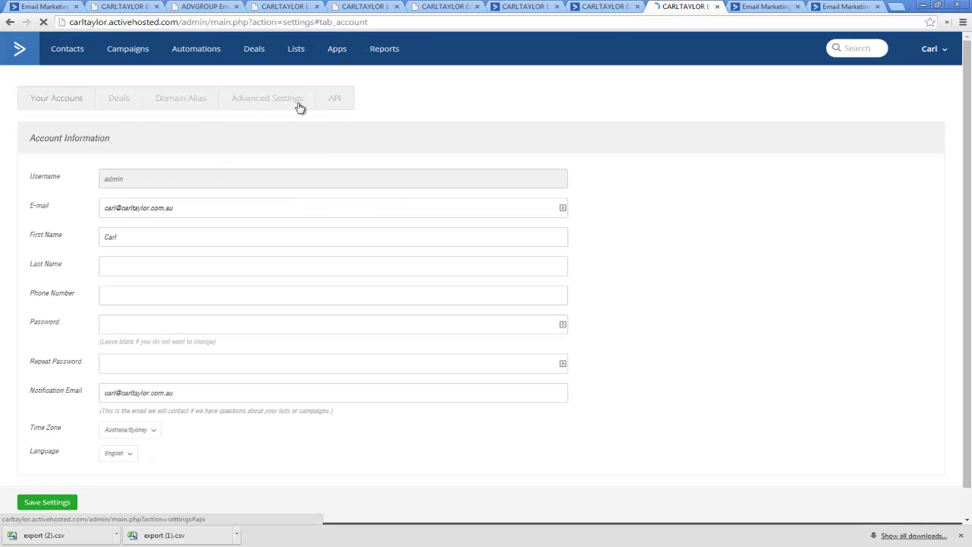
pyautogui.click(274, 100)
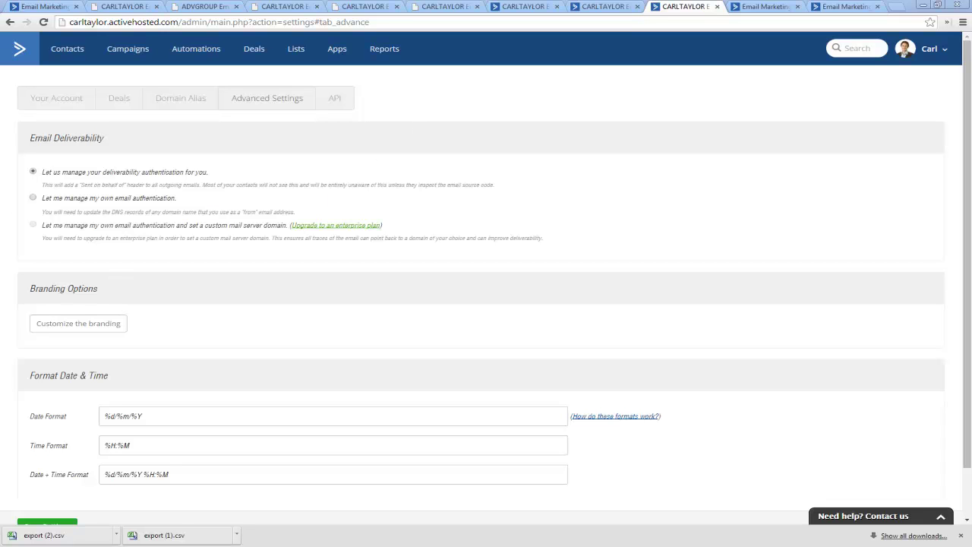
# Step: Open the live help chat from the account settings and collapse it again
pyautogui.click(770, 7)
pyautogui.click(691, 11)
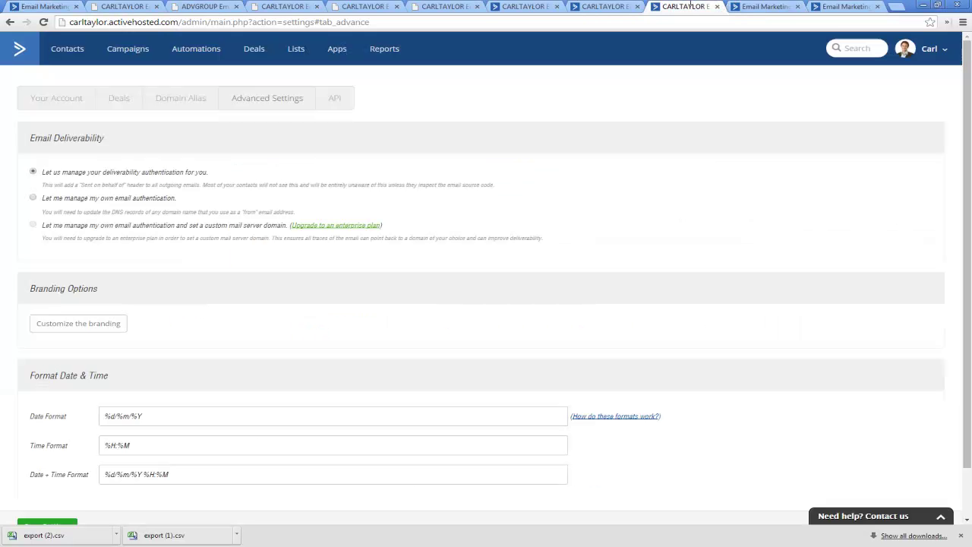
pyautogui.click(944, 519)
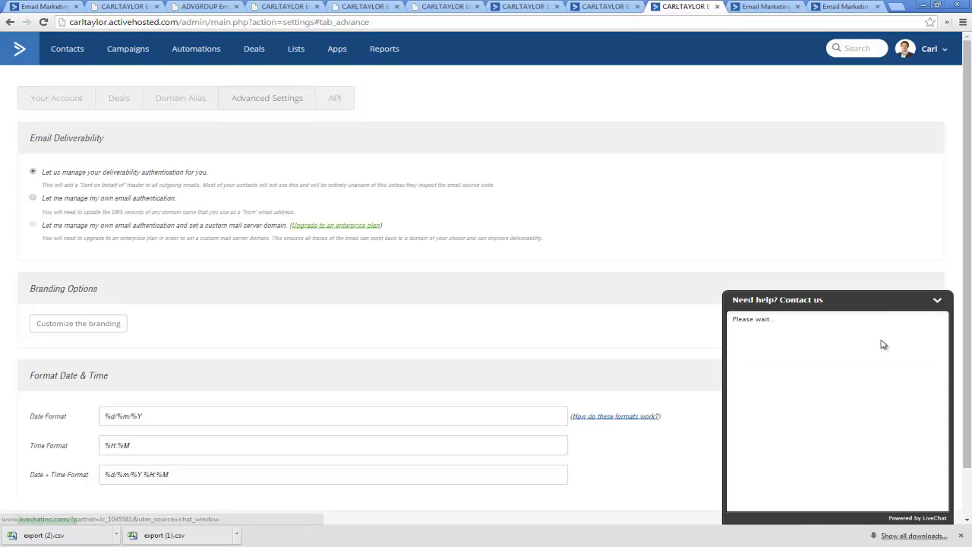
pyautogui.click(939, 303)
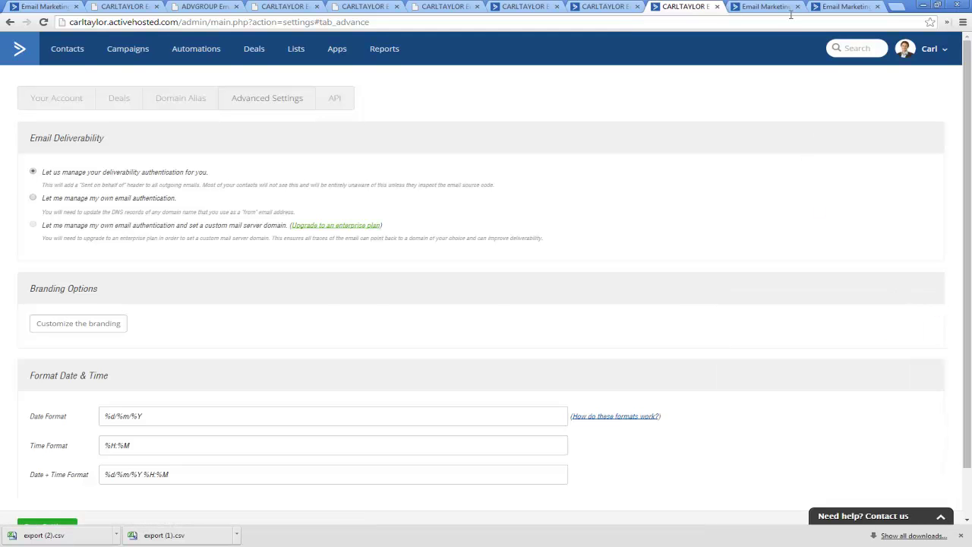
# Step: Examine the ActiveCampaign support page's help articles, one-on-one training and most popular help resources
pyautogui.click(761, 6)
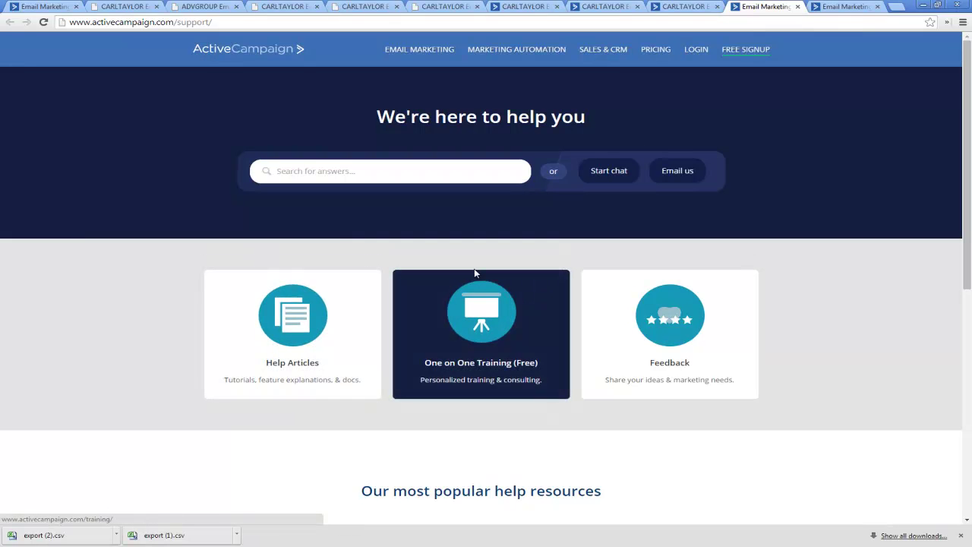
pyautogui.scroll(-3, 800, 344)
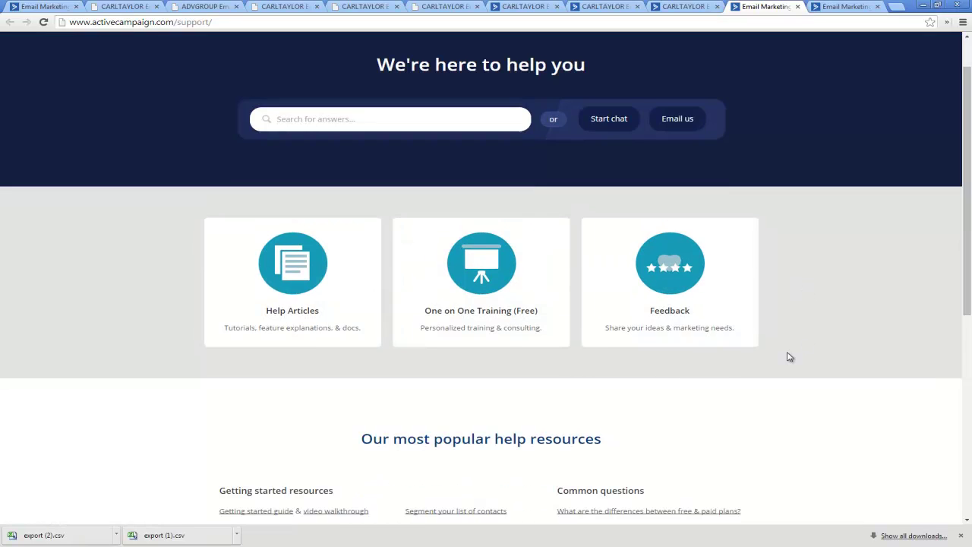
pyautogui.scroll(-3, 351, 380)
pyautogui.scroll(6, 341, 364)
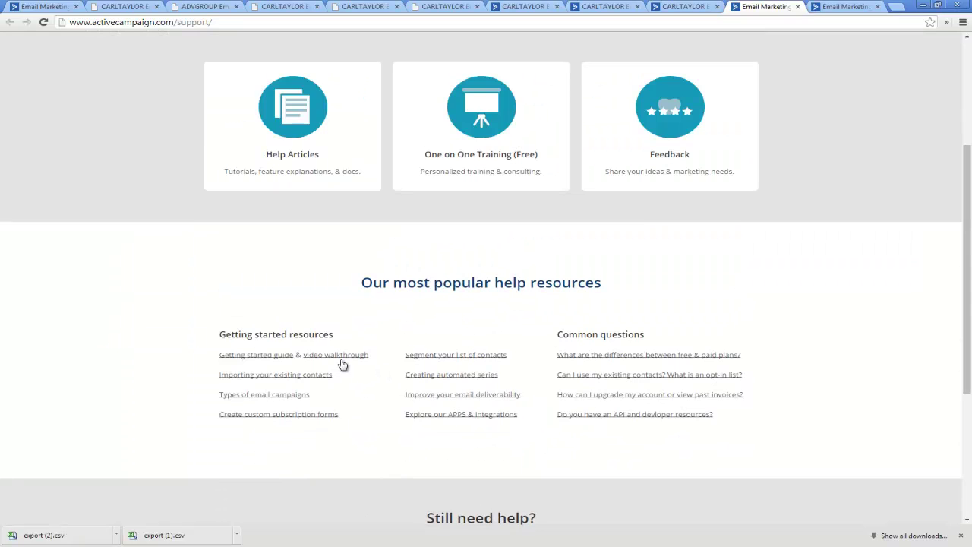
pyautogui.click(675, 7)
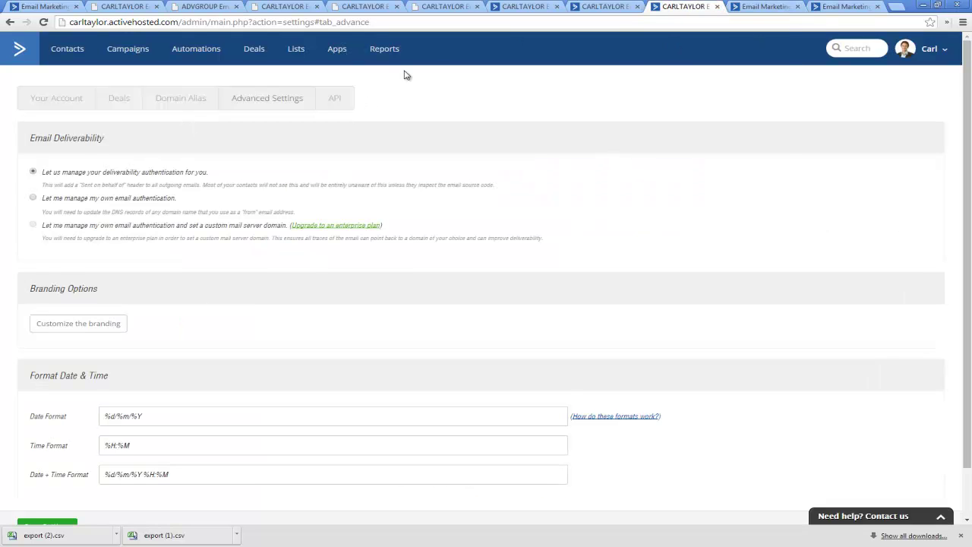
pyautogui.scroll(-1, 699, 223)
pyautogui.scroll(1, 376, 397)
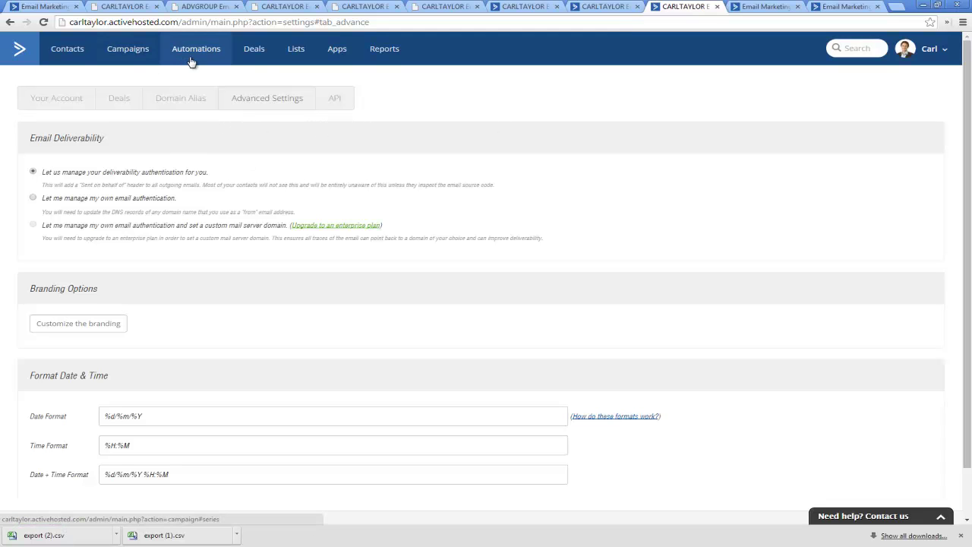
pyautogui.click(768, 6)
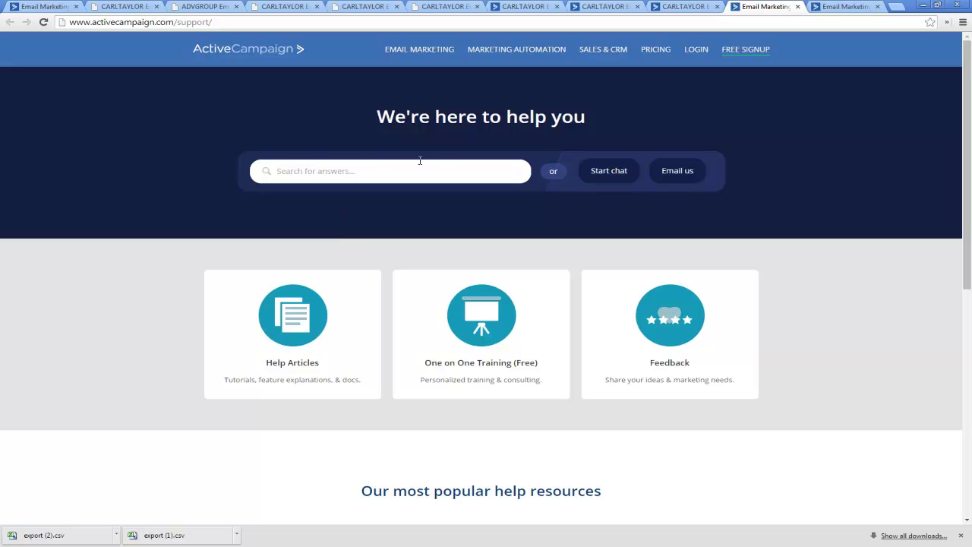
pyautogui.click(677, 6)
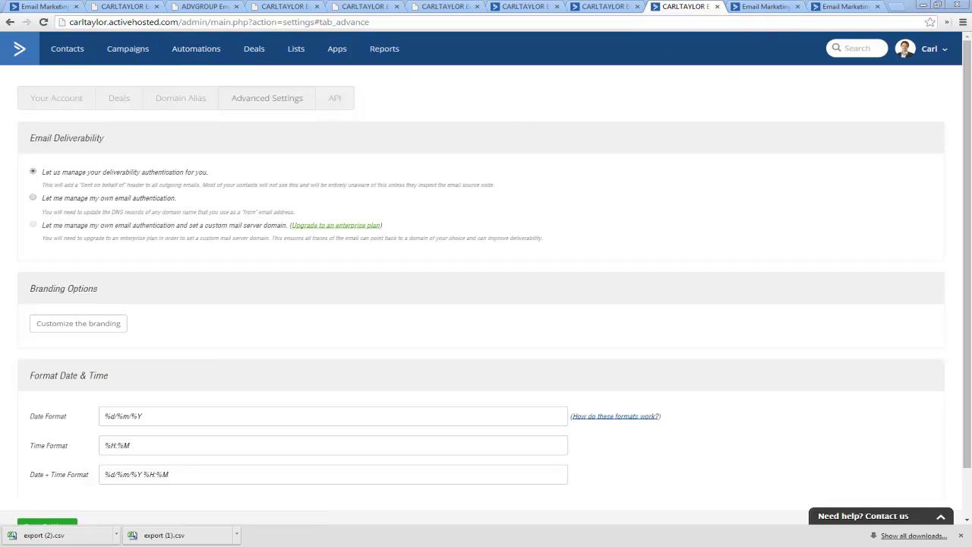
pyautogui.click(754, 10)
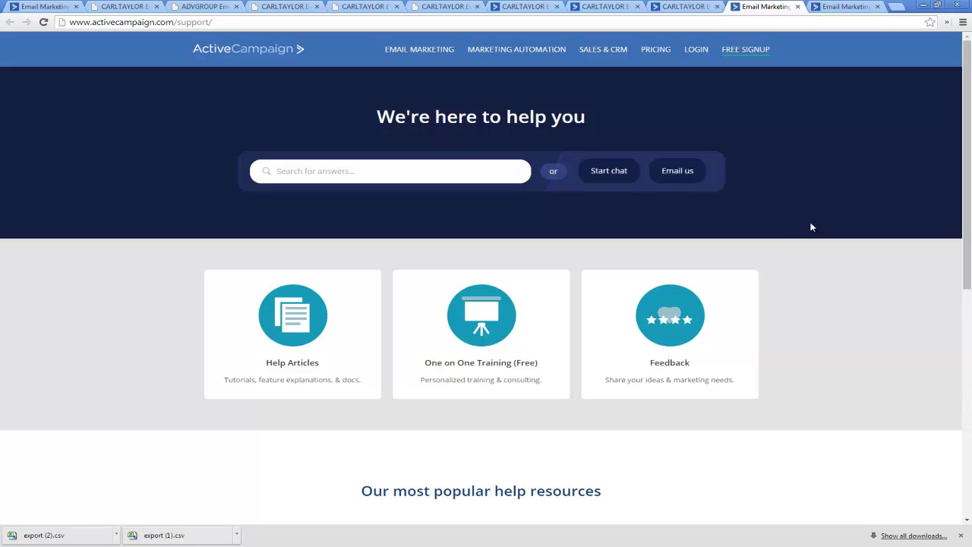
# Step: Review the ActiveCampaign pricing page and open the full list of small business plans
pyautogui.click(839, 7)
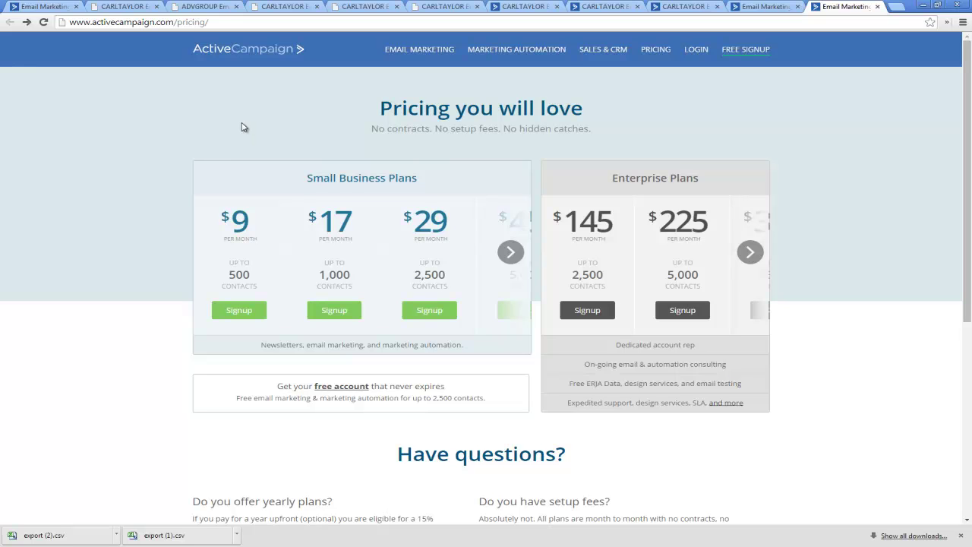
pyautogui.moveTo(255, 234); pyautogui.dragTo(223, 222)
pyautogui.click(247, 226)
pyautogui.click(508, 259)
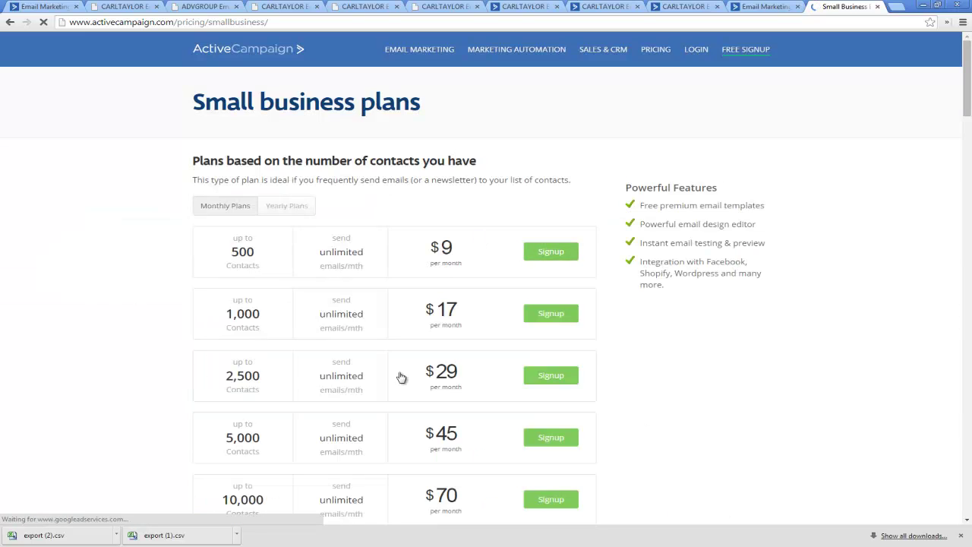
# Step: Compare the monthly prices of the small business plans based on the number of contacts
pyautogui.scroll(-1, 448, 436)
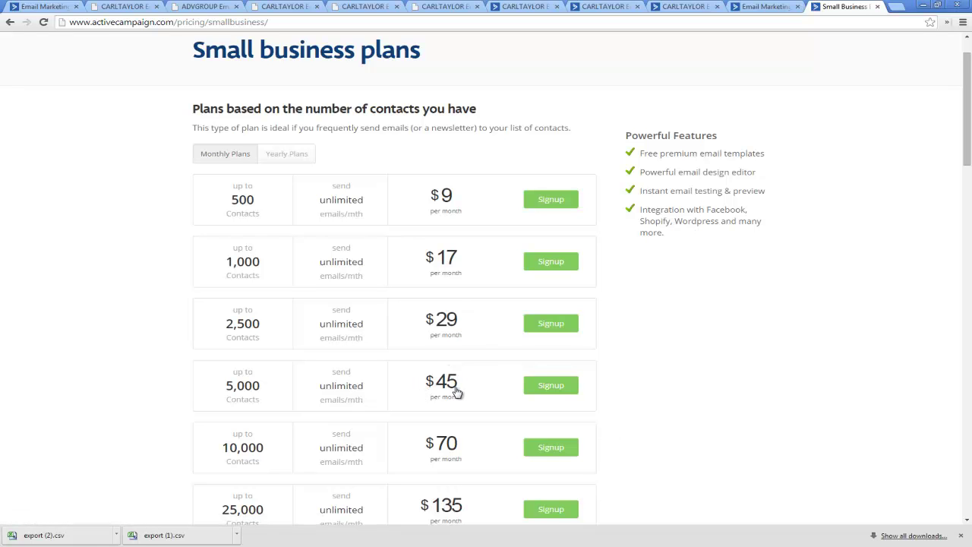
pyautogui.scroll(-1, 455, 391)
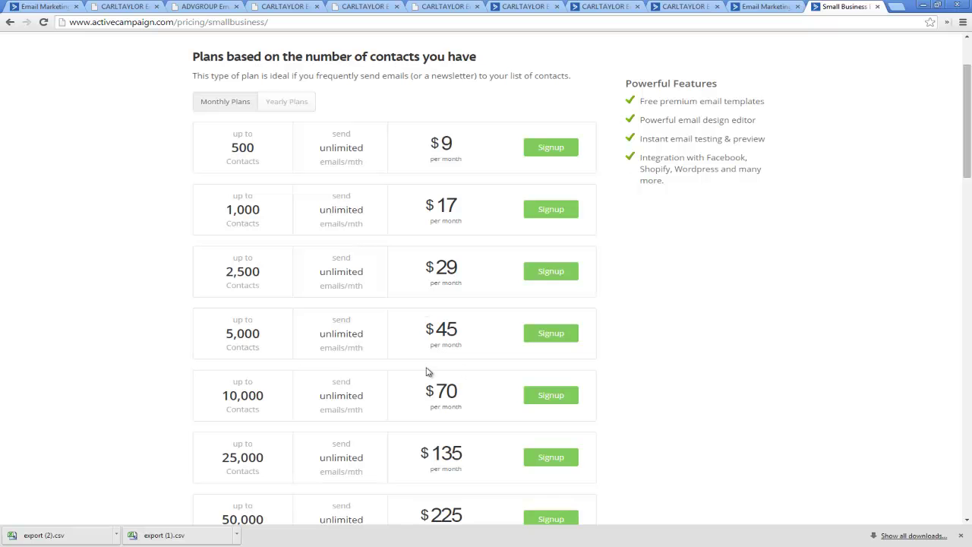
pyautogui.scroll(-3, 439, 306)
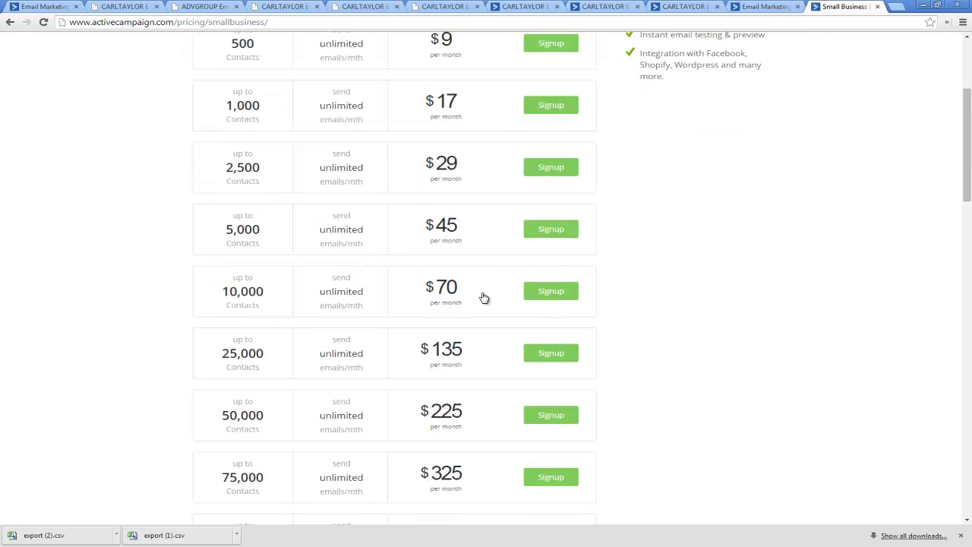
pyautogui.scroll(-1, 483, 299)
pyautogui.scroll(-1, 484, 299)
pyautogui.scroll(1, 486, 299)
pyautogui.scroll(-2, 488, 306)
pyautogui.scroll(3, 483, 293)
pyautogui.scroll(2, 483, 294)
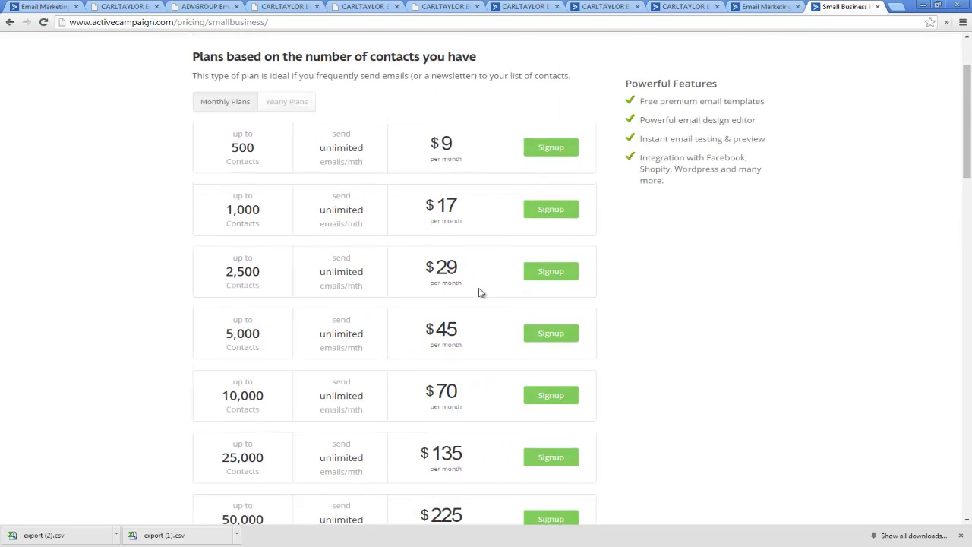
pyautogui.scroll(-5, 481, 296)
pyautogui.scroll(3, 436, 295)
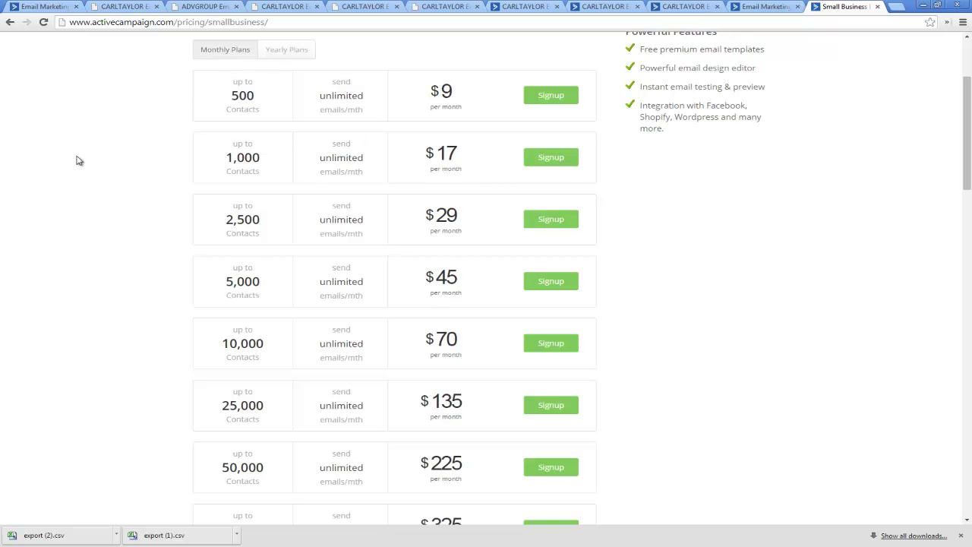
# Step: Examine the plans based on emails sent and the pay-per-email credits, and return to the contact-based plans
pyautogui.scroll(-6, 668, 286)
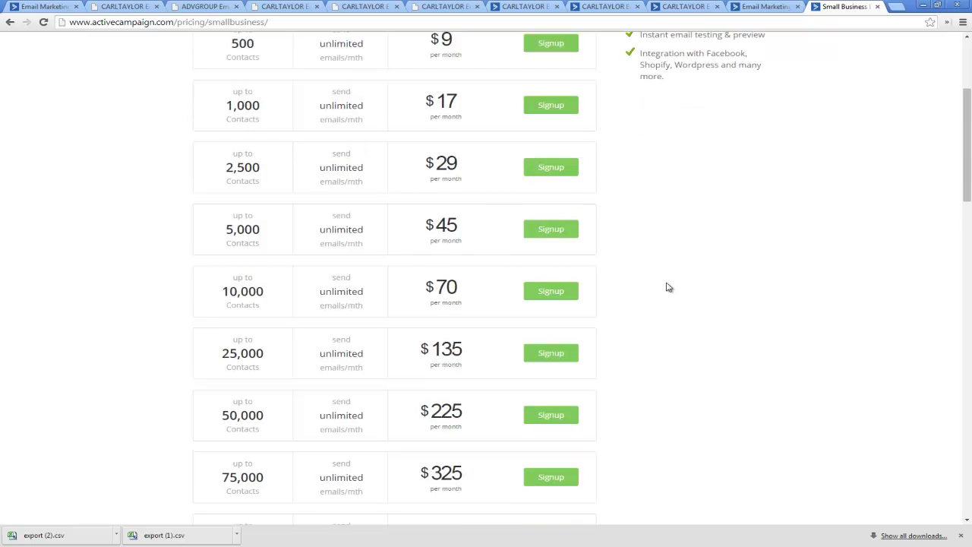
pyautogui.scroll(-3, 326, 213)
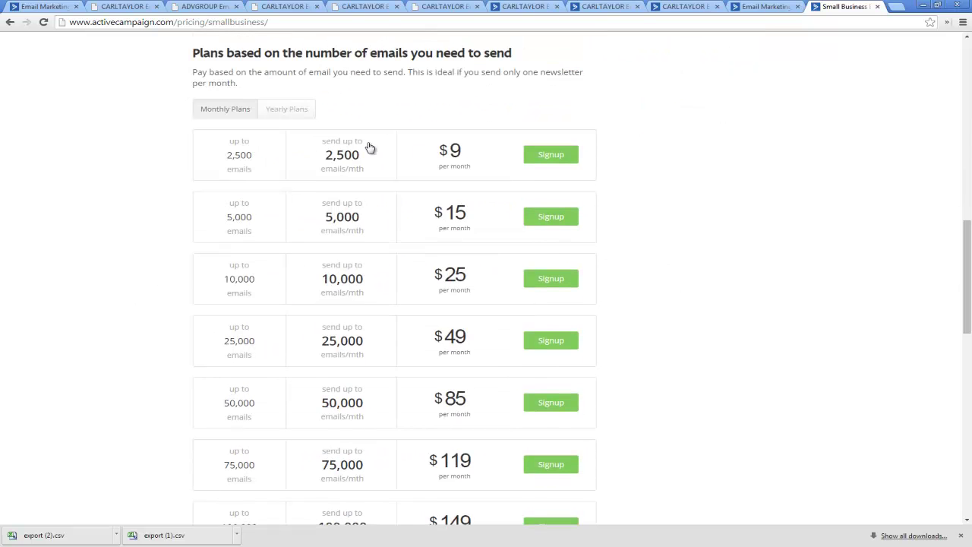
pyautogui.scroll(-3, 398, 97)
pyautogui.scroll(-4, 417, 122)
pyautogui.scroll(2, 311, 174)
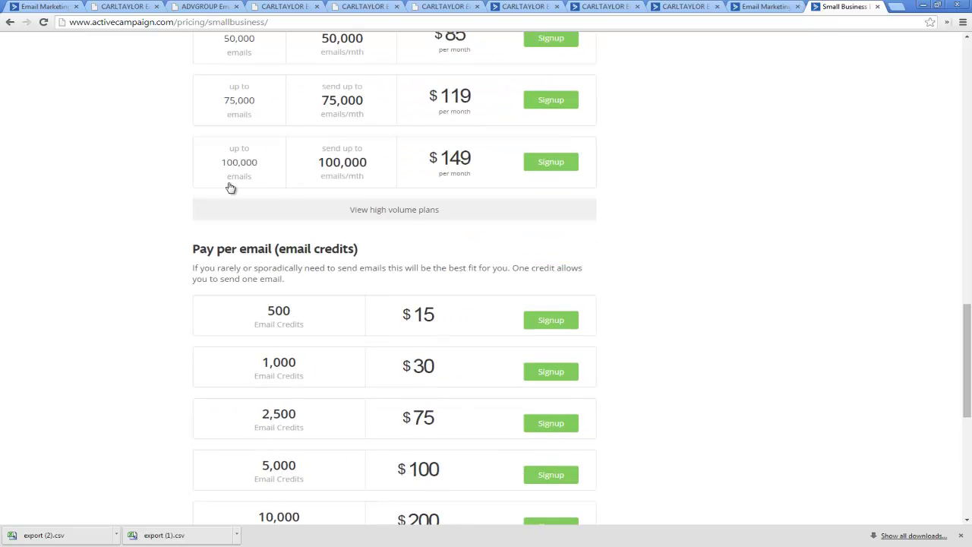
pyautogui.scroll(4, 416, 274)
pyautogui.scroll(9, 416, 274)
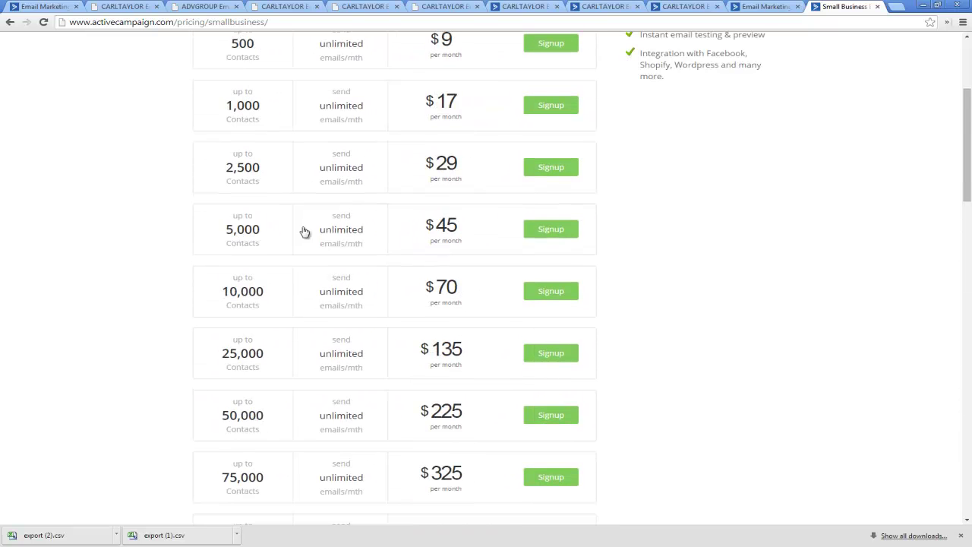
# Step: Review the contact-based and email-based small business plan prices again, and return to the ActiveCampaign home page
pyautogui.scroll(3, 289, 228)
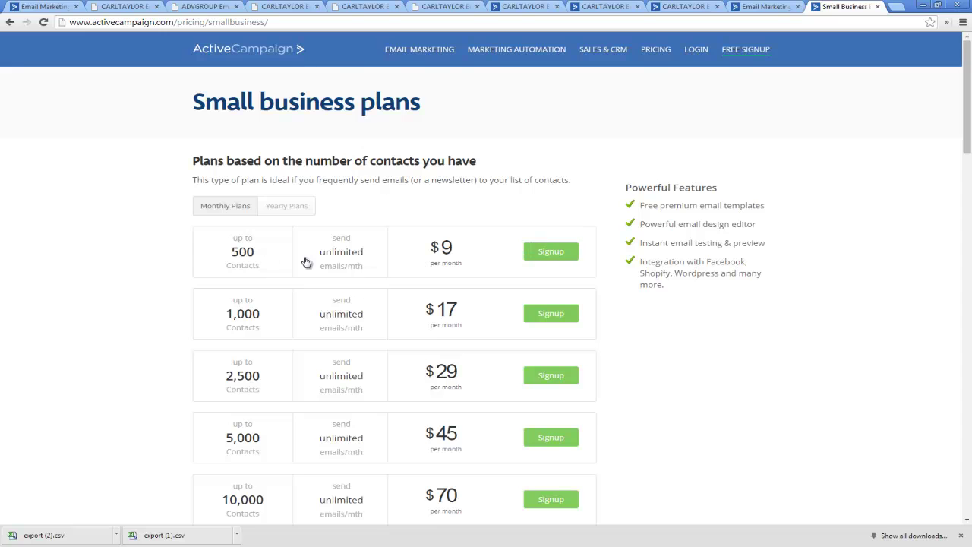
pyautogui.scroll(-2, 675, 273)
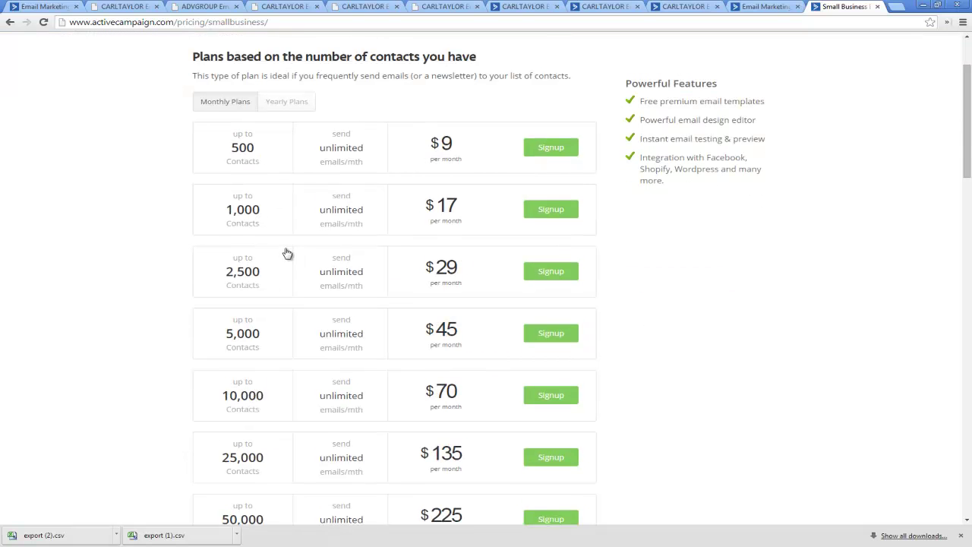
pyautogui.scroll(-6, 219, 349)
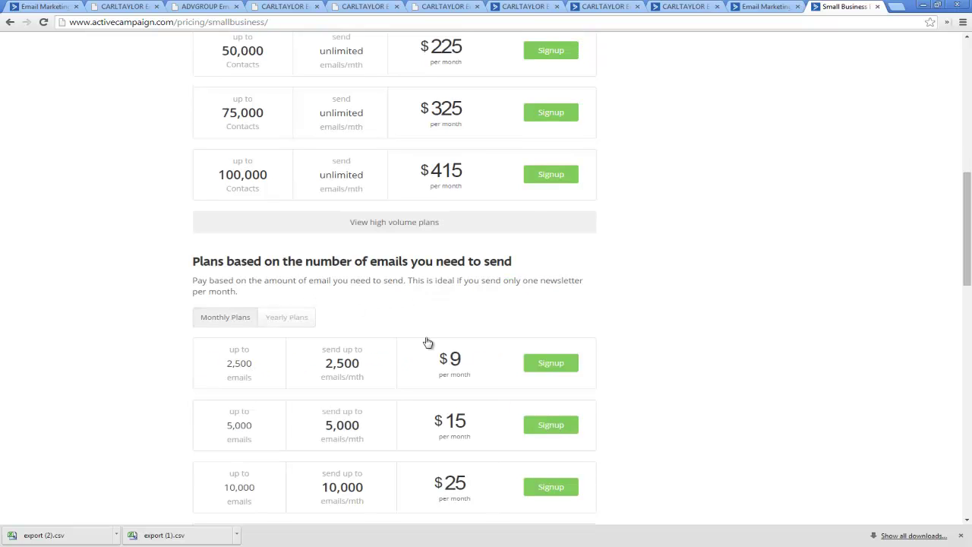
pyautogui.scroll(3, 385, 318)
pyautogui.scroll(3, 385, 318)
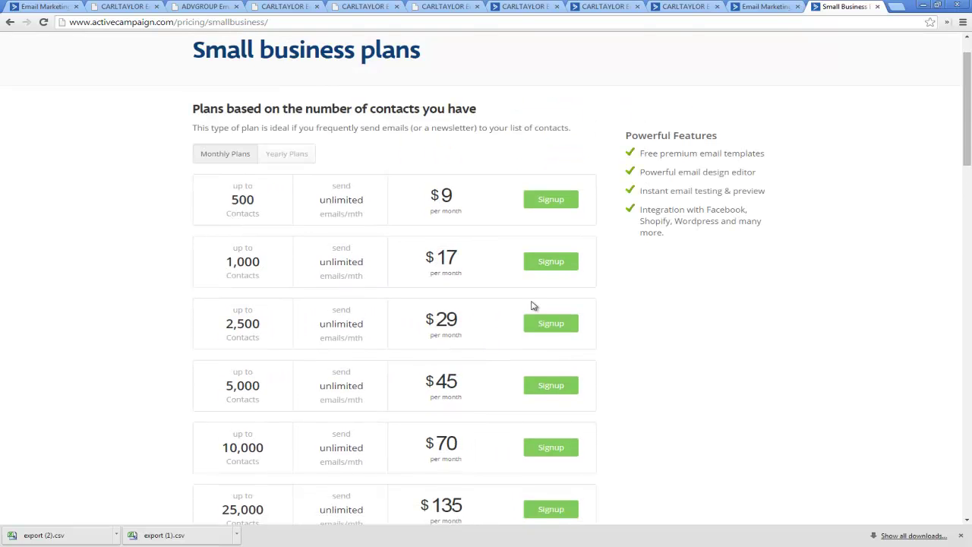
pyautogui.scroll(-1, 241, 262)
pyautogui.scroll(1, 196, 166)
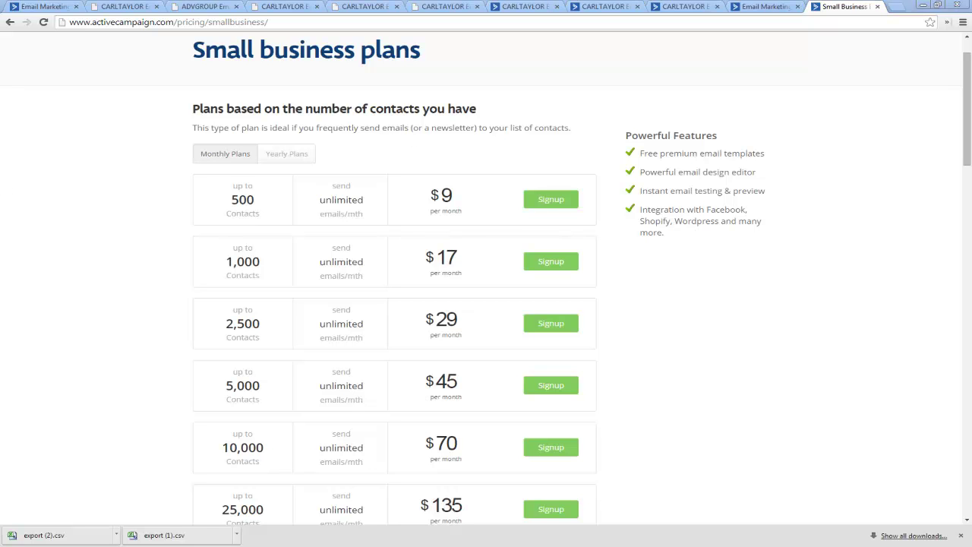
pyautogui.click(45, 6)
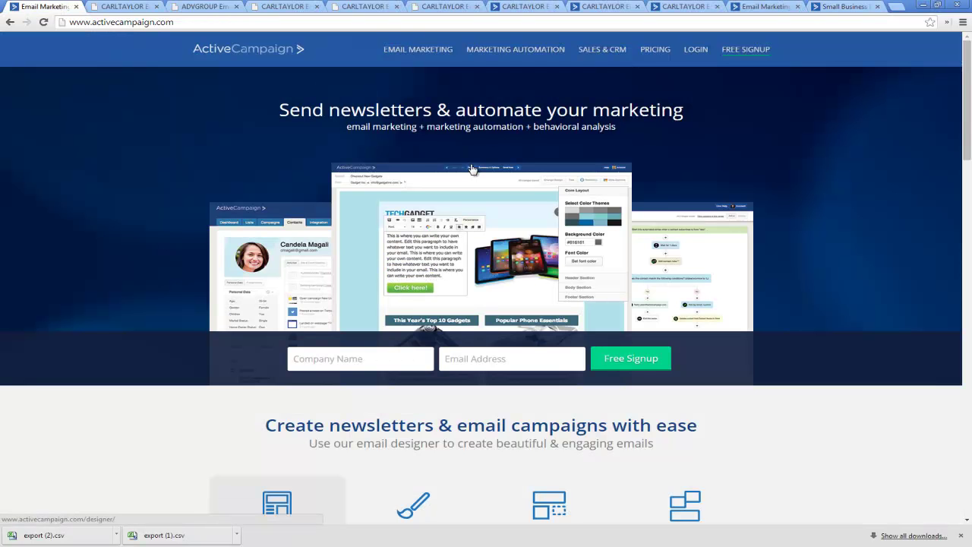